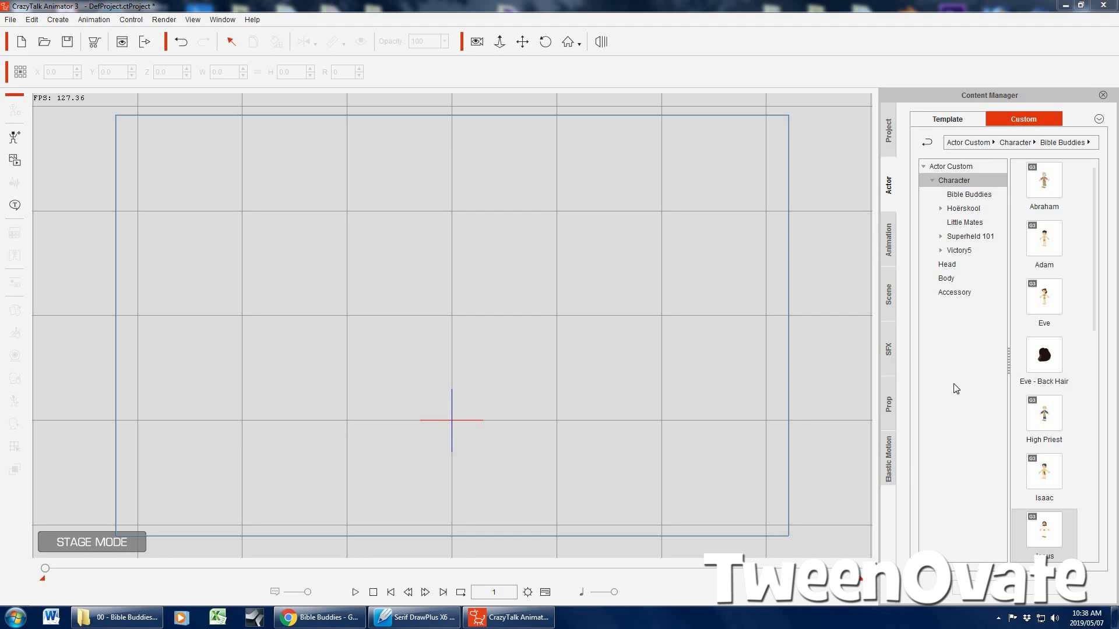
# Browse the scene templates and load the Animated Beach scene onto the stage
pyautogui.click(889, 295)
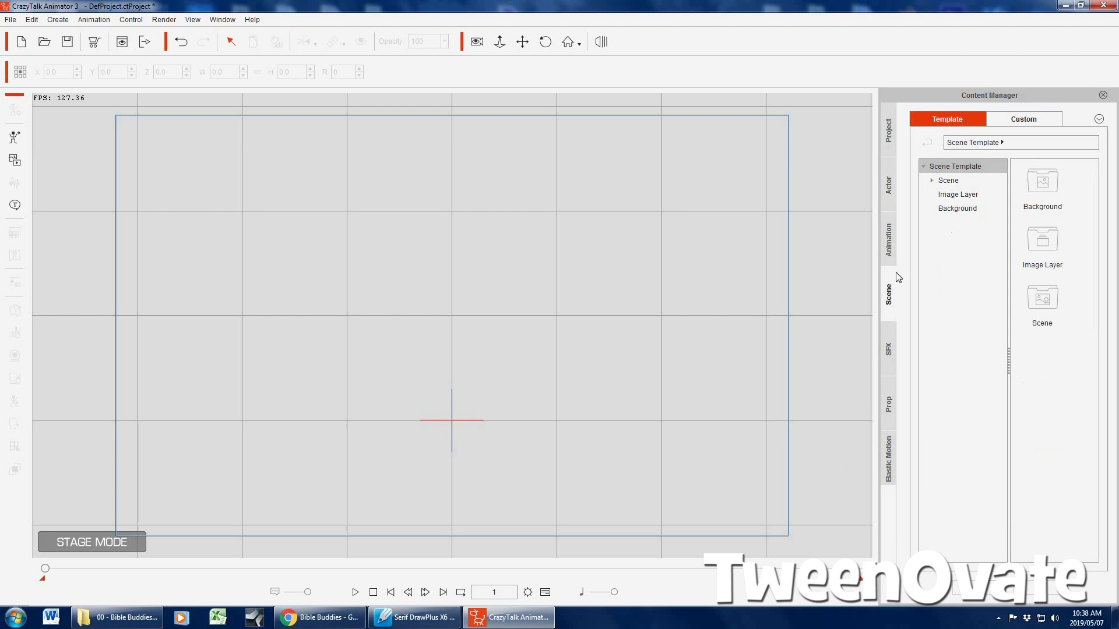
pyautogui.click(958, 208)
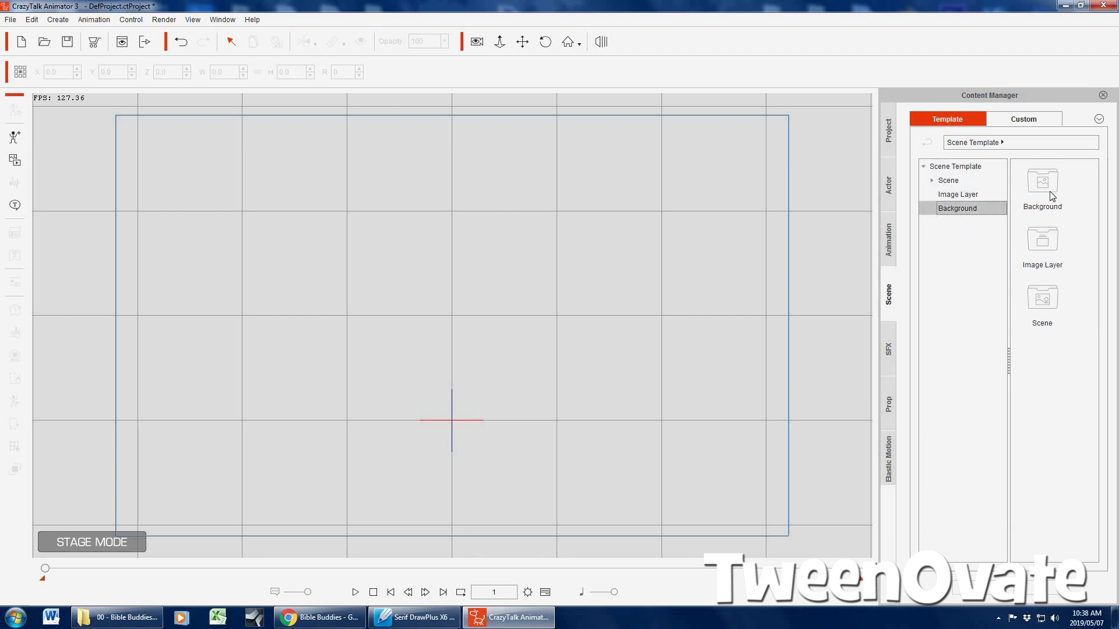
pyautogui.click(952, 195)
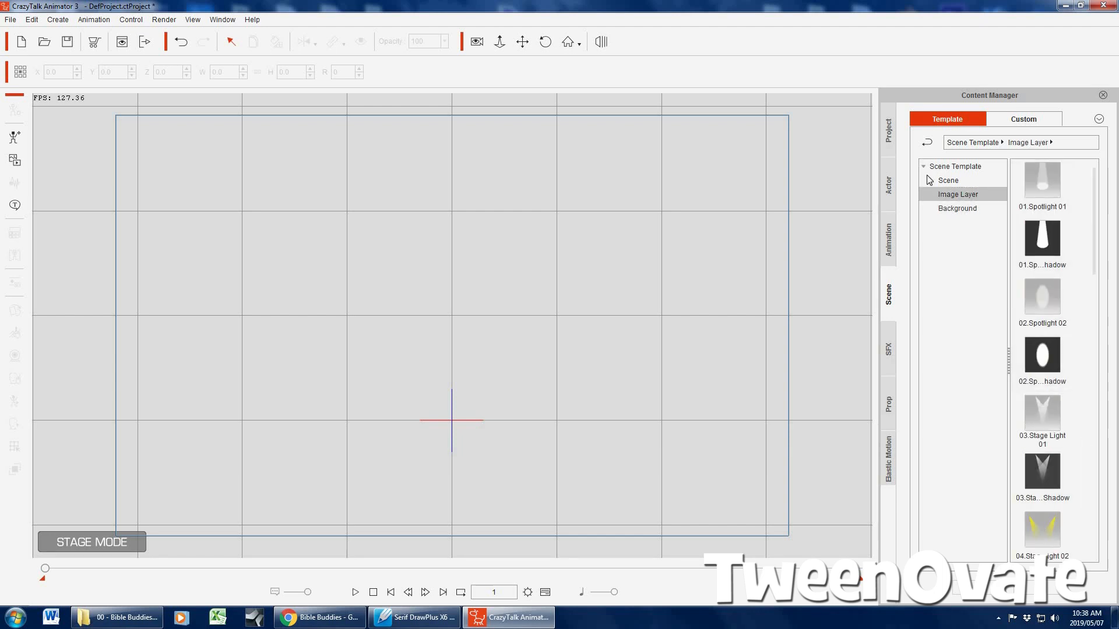
pyautogui.click(950, 180)
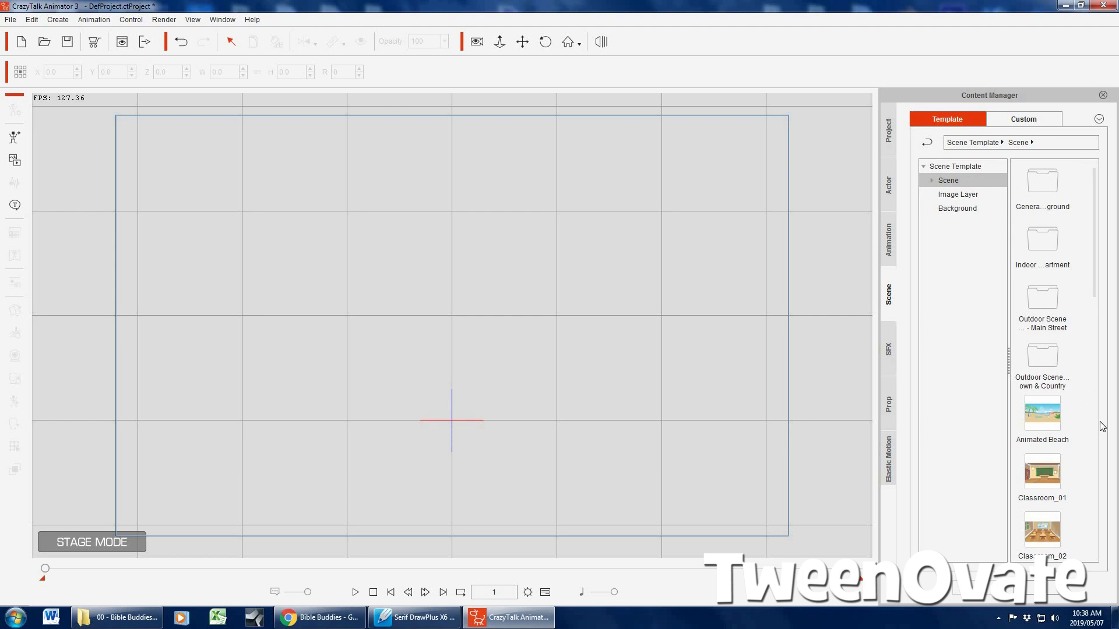
pyautogui.doubleClick(1042, 414)
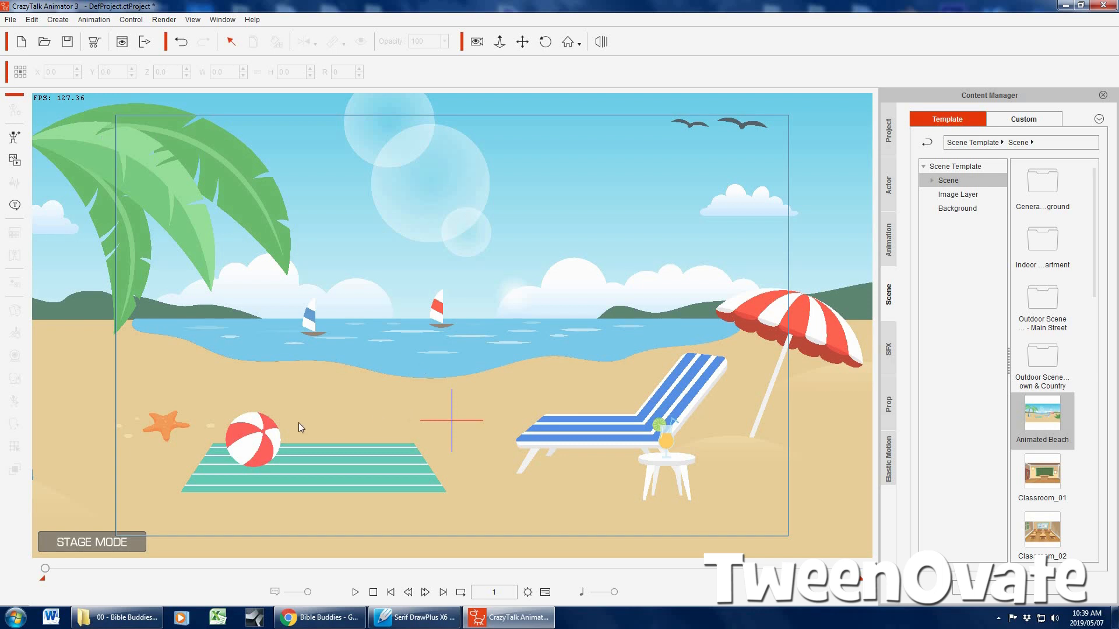
# Delete the beach ball, striped towel, lounge chair, drink and small table from the beach scene
pyautogui.click(253, 443)
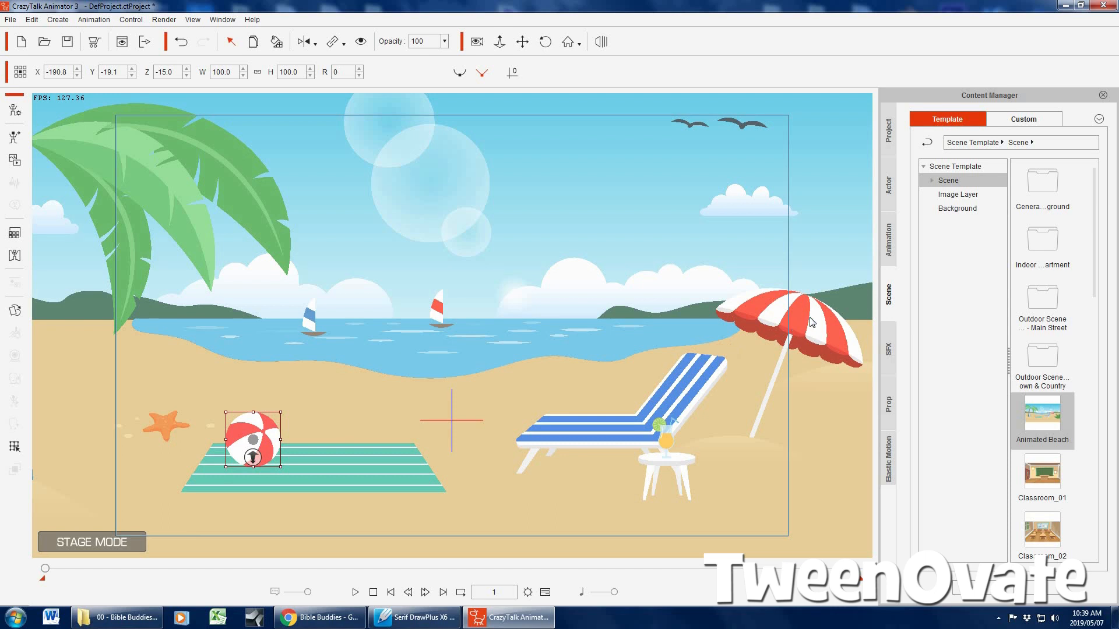
pyautogui.press('Delete')
pyautogui.click(373, 461)
pyautogui.press('Delete')
pyautogui.click(617, 443)
pyautogui.press('Delete')
pyautogui.click(671, 454)
pyautogui.press('Delete')
pyautogui.click(676, 463)
pyautogui.press('Delete')
# Delete the beach umbrella and both sailboats from the scene
pyautogui.click(822, 316)
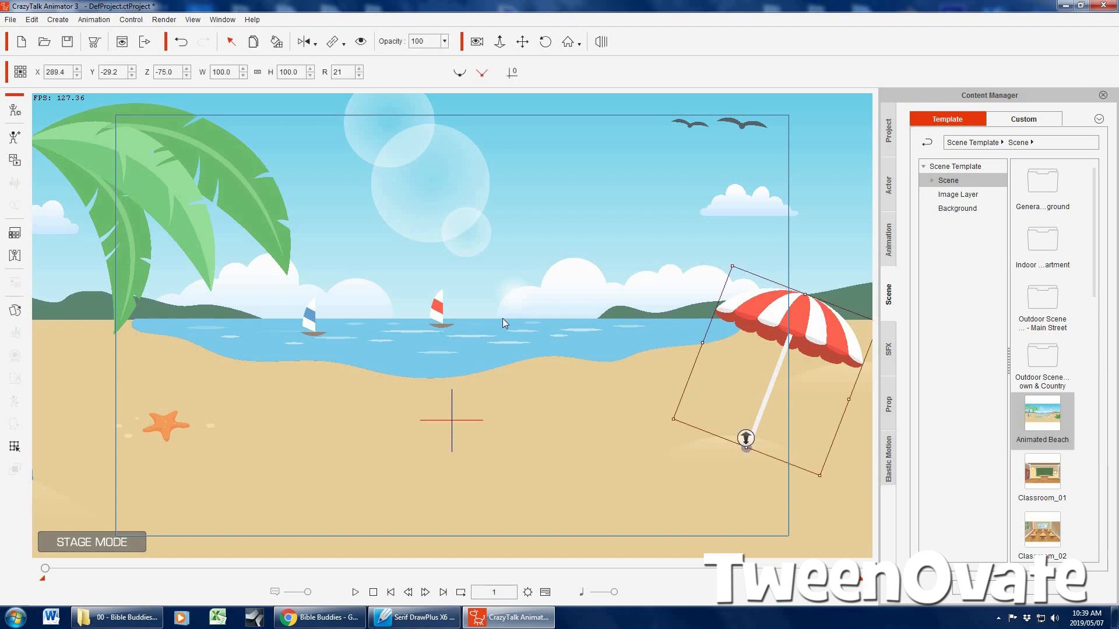
pyautogui.press('Delete')
pyautogui.click(441, 308)
pyautogui.press('Delete')
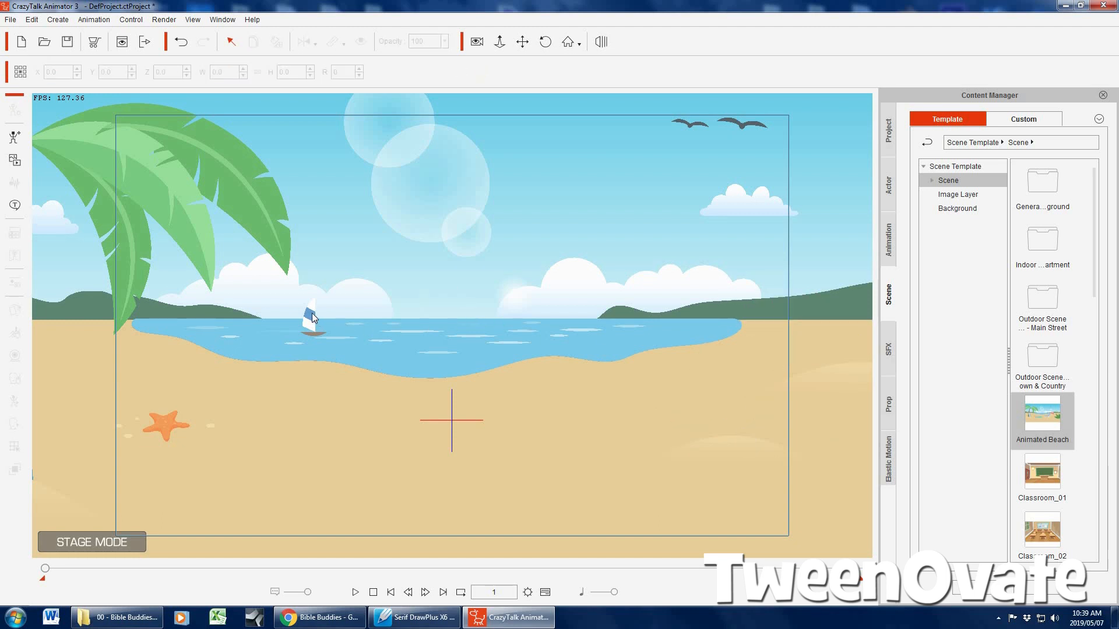
pyautogui.click(315, 319)
pyautogui.press('Delete')
# Add the custom Bible Buddies character Jesus, scale it down to about 16.3% and place it over the water
pyautogui.click(887, 187)
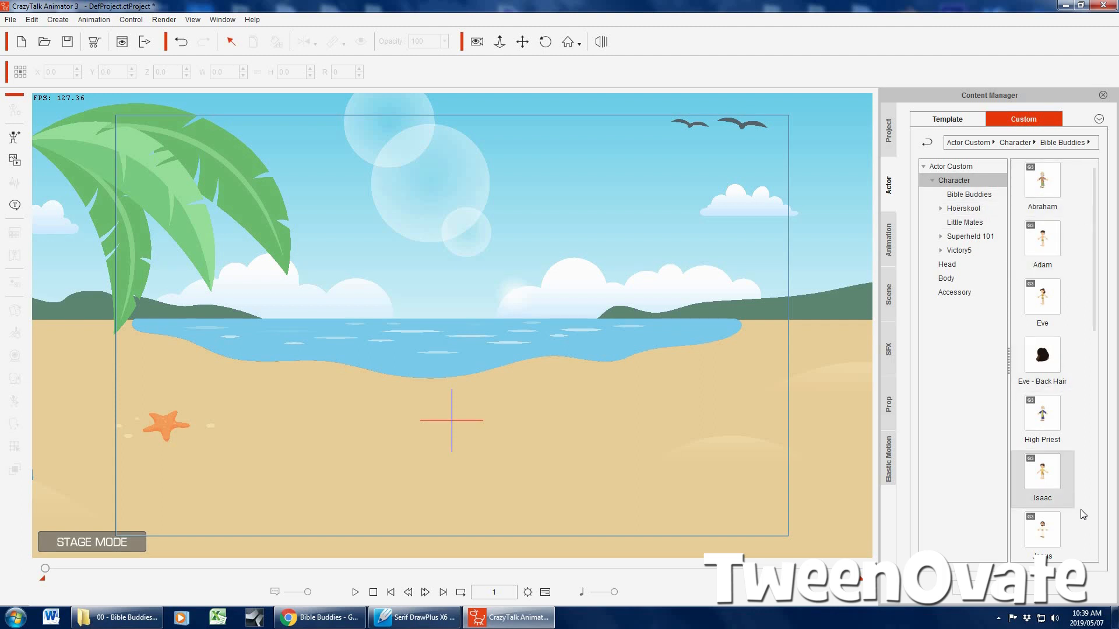
pyautogui.scroll(-3, 1097, 301)
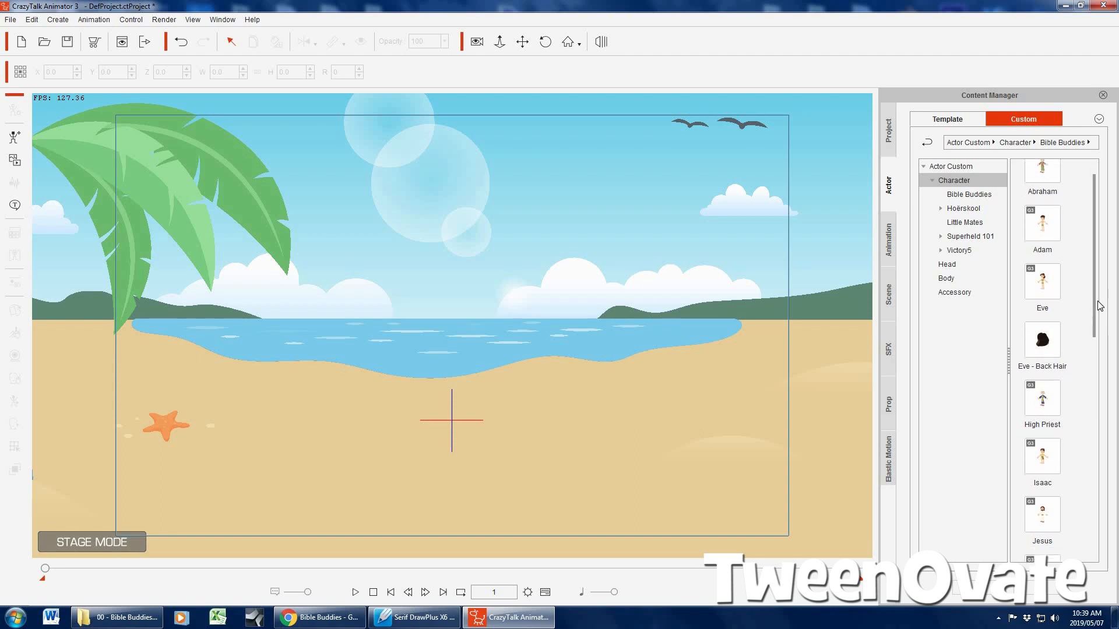
pyautogui.scroll(-3, 1061, 375)
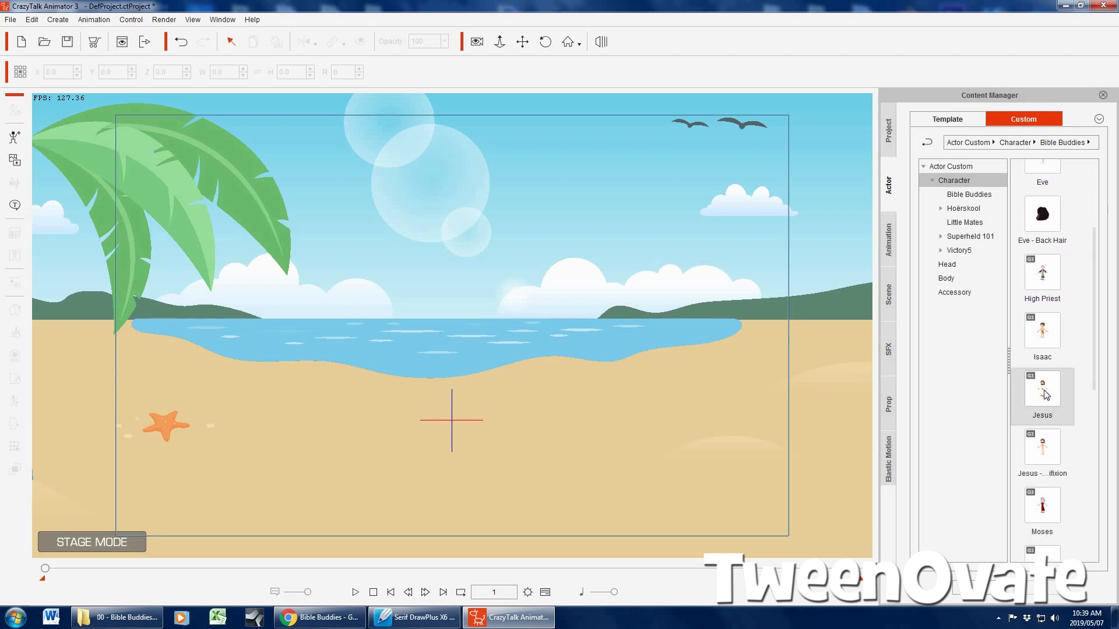
pyautogui.doubleClick(1021, 376)
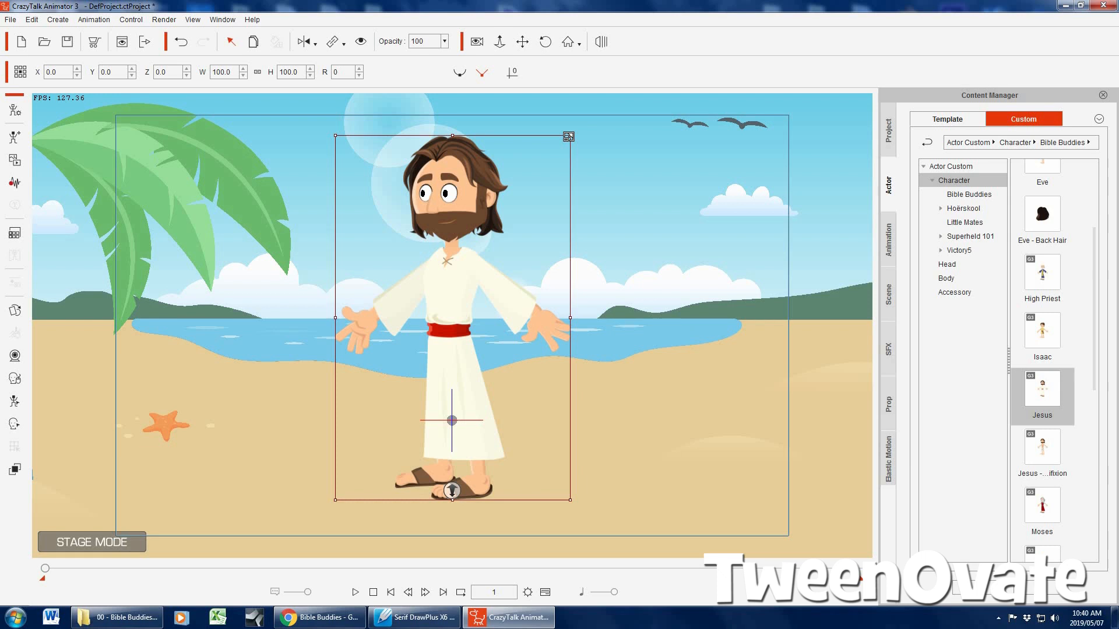
pyautogui.moveTo(568, 137); pyautogui.dragTo(520, 292)
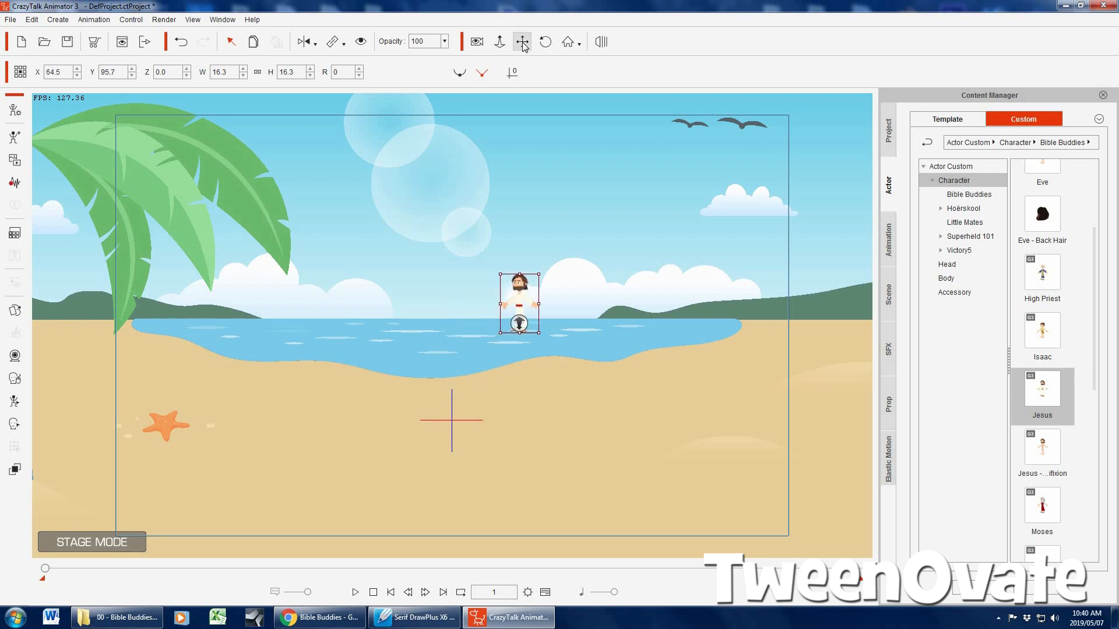
# Shrink the Jesus character further and shift it slightly left so it stands on the water
pyautogui.click(510, 260)
pyautogui.scroll(5, 508, 260)
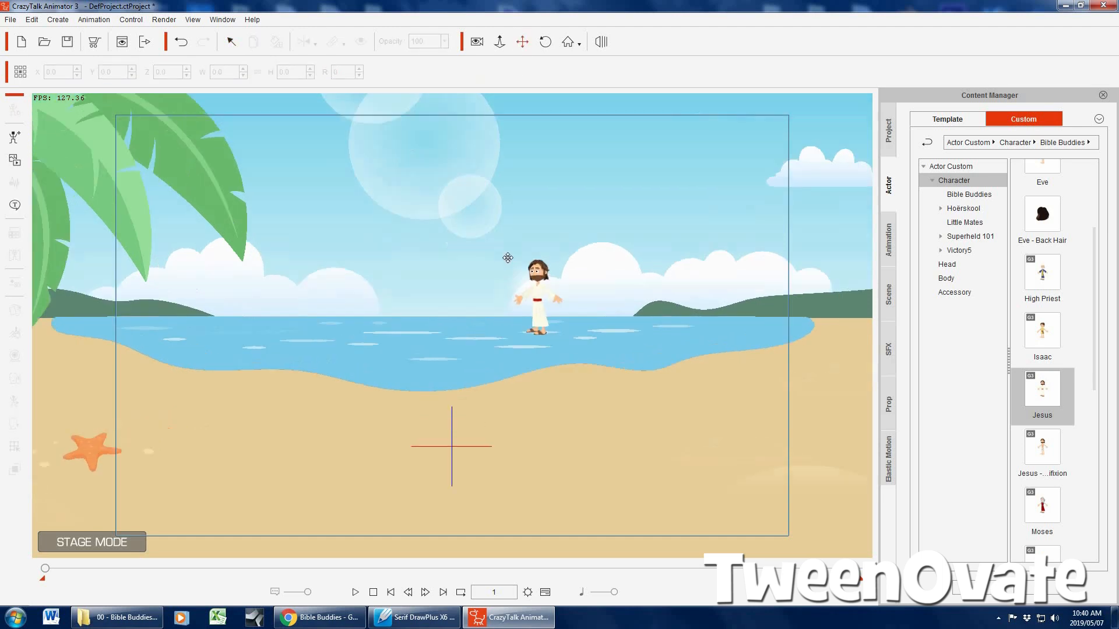
pyautogui.scroll(3, 445, 273)
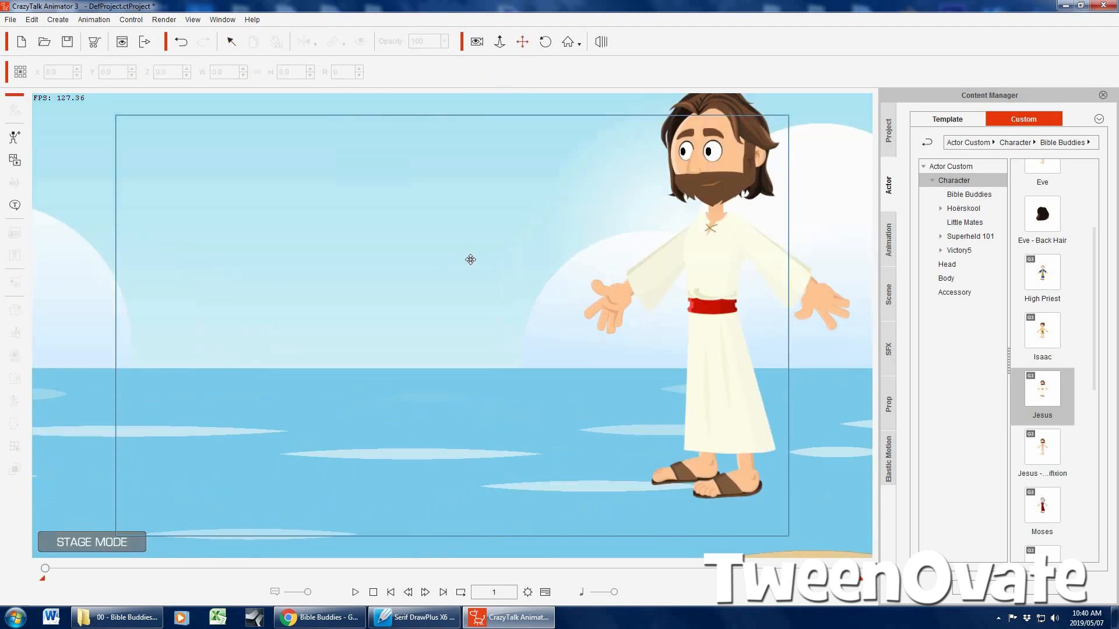
pyautogui.scroll(-5, 470, 259)
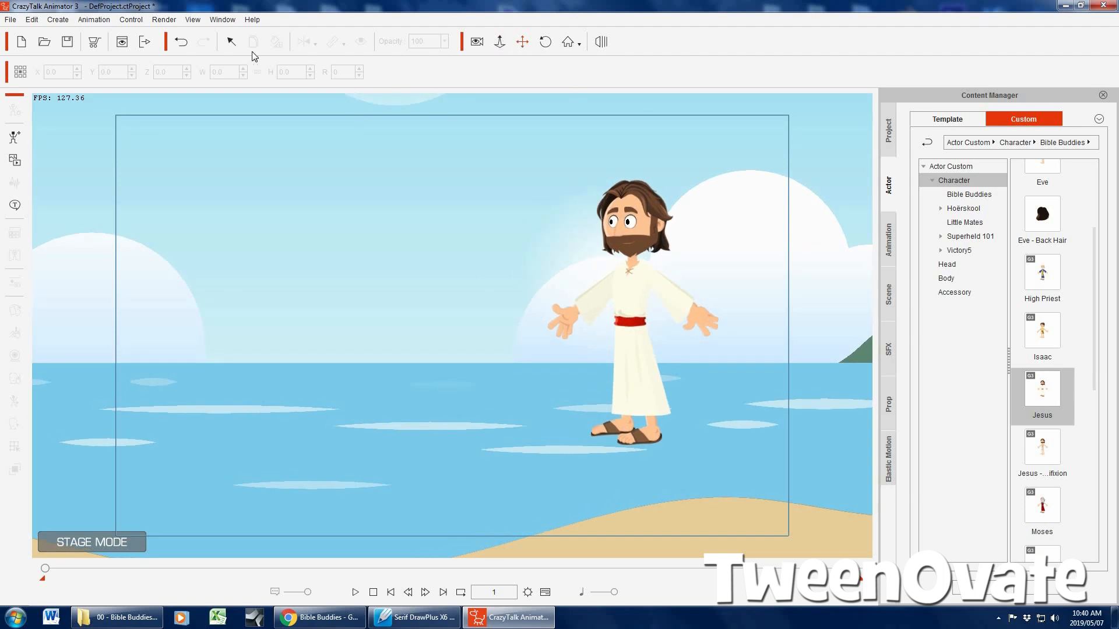
pyautogui.click(670, 222)
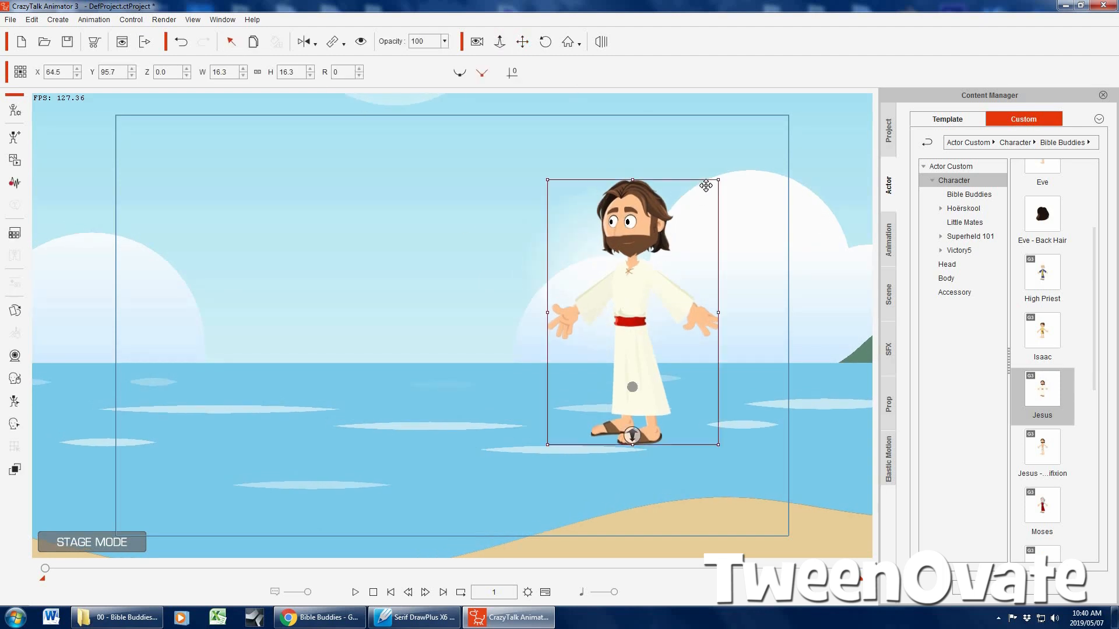
pyautogui.moveTo(717, 180); pyautogui.dragTo(671, 253)
pyautogui.moveTo(622, 309); pyautogui.dragTo(587, 306)
pyautogui.click(596, 151)
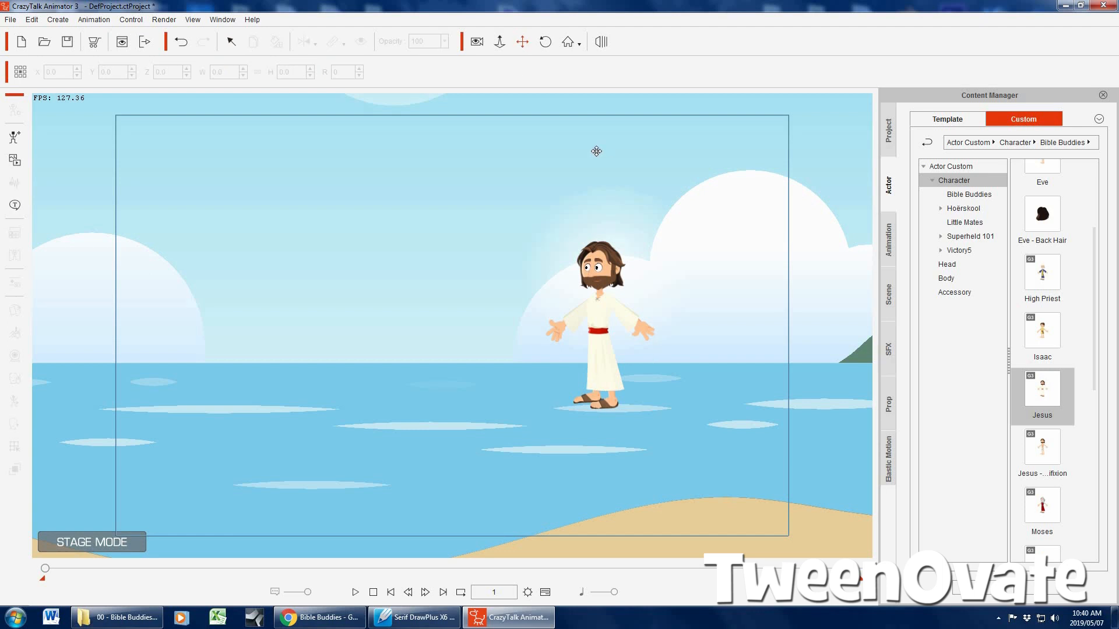
# Apply the Walk(1S) motion from the G3 Human Elastic Folks side-view Move templates to the Jesus character
pyautogui.scroll(2, 595, 152)
pyautogui.scroll(-1, 594, 152)
pyautogui.moveTo(545, 194); pyautogui.dragTo(533, 196)
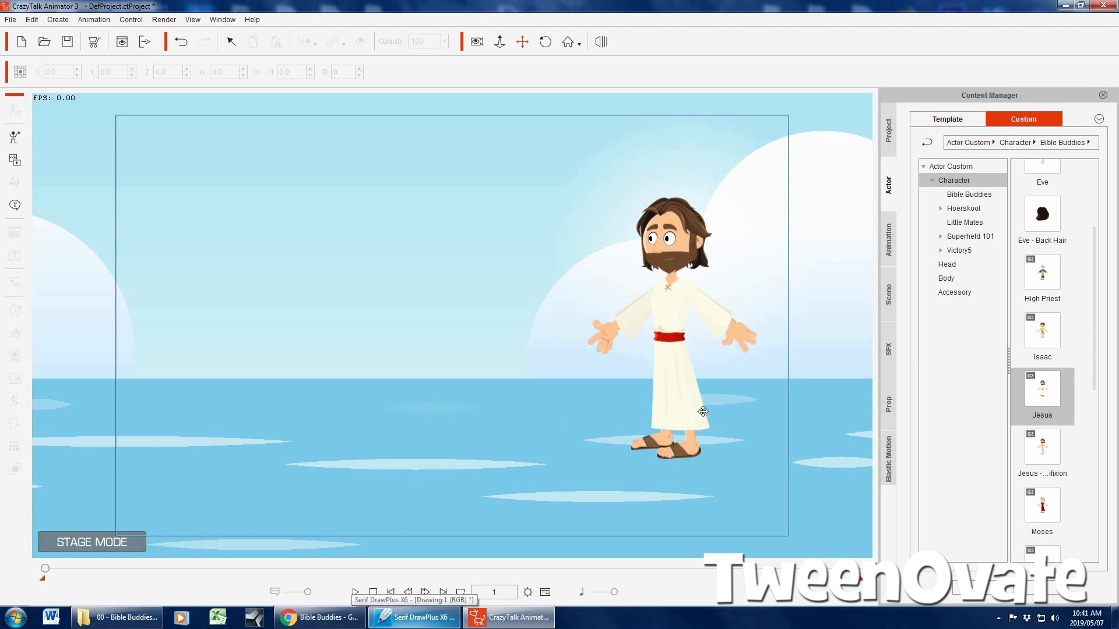
pyautogui.click(889, 242)
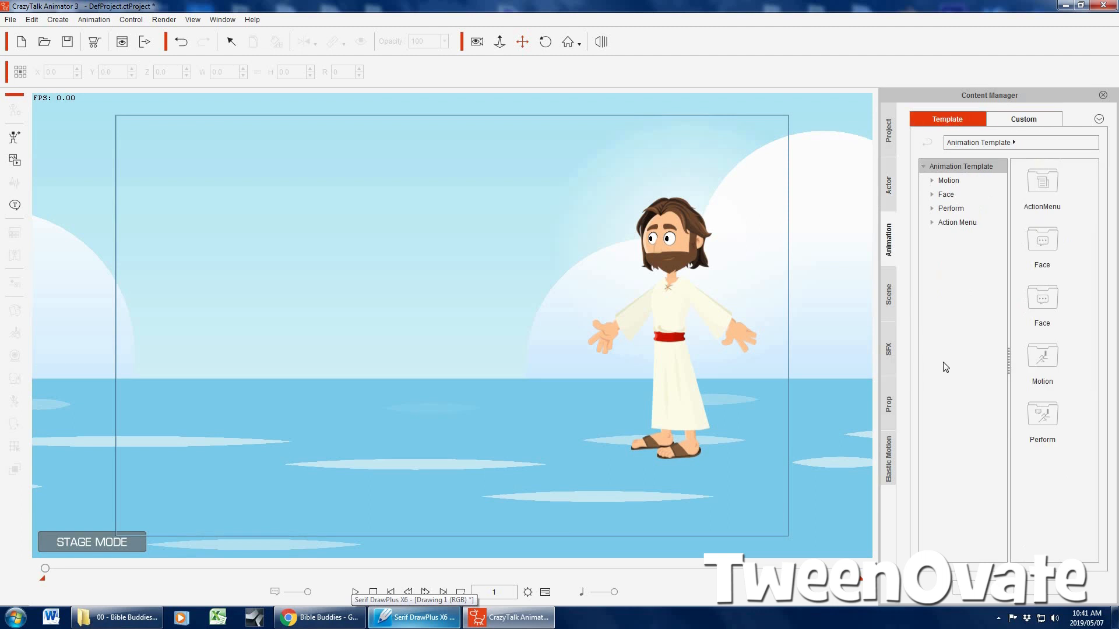
pyautogui.click(932, 181)
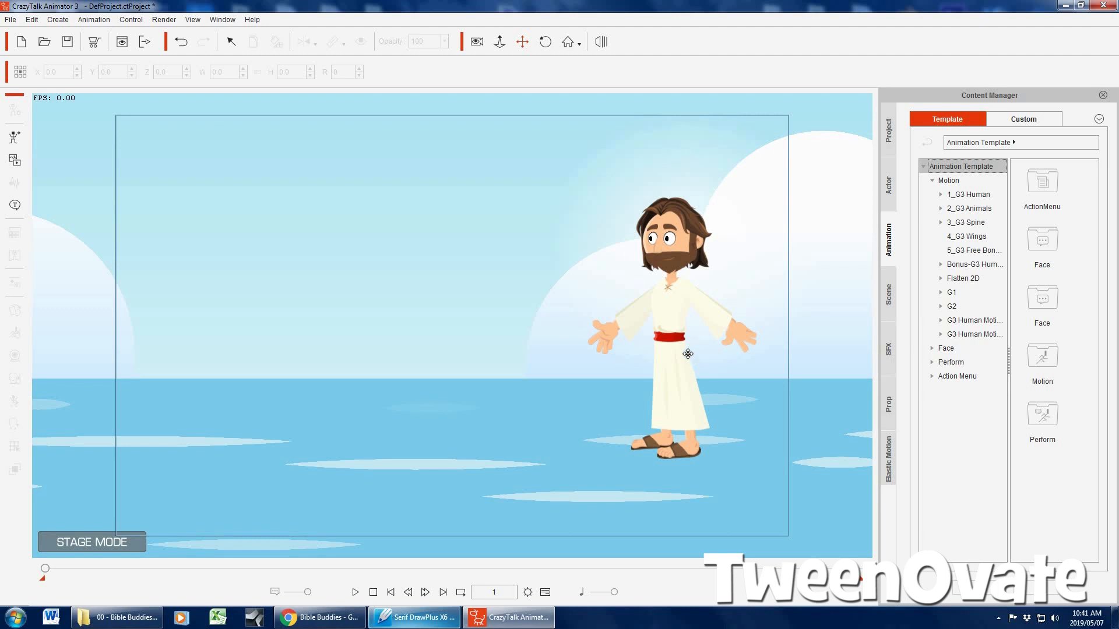
pyautogui.click(938, 199)
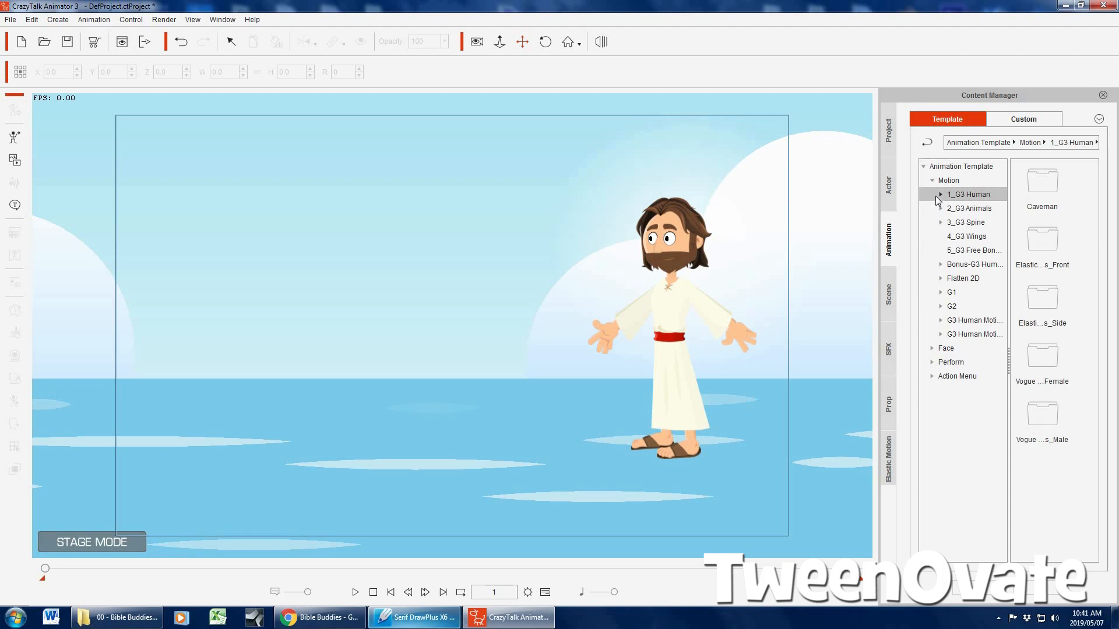
pyautogui.click(939, 196)
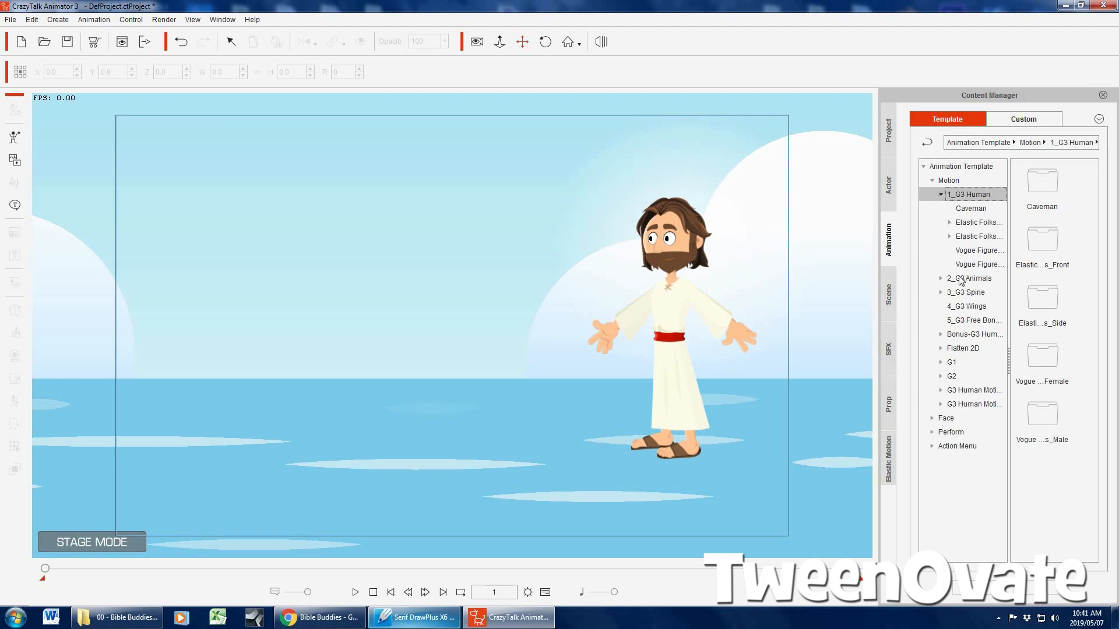
pyautogui.click(950, 237)
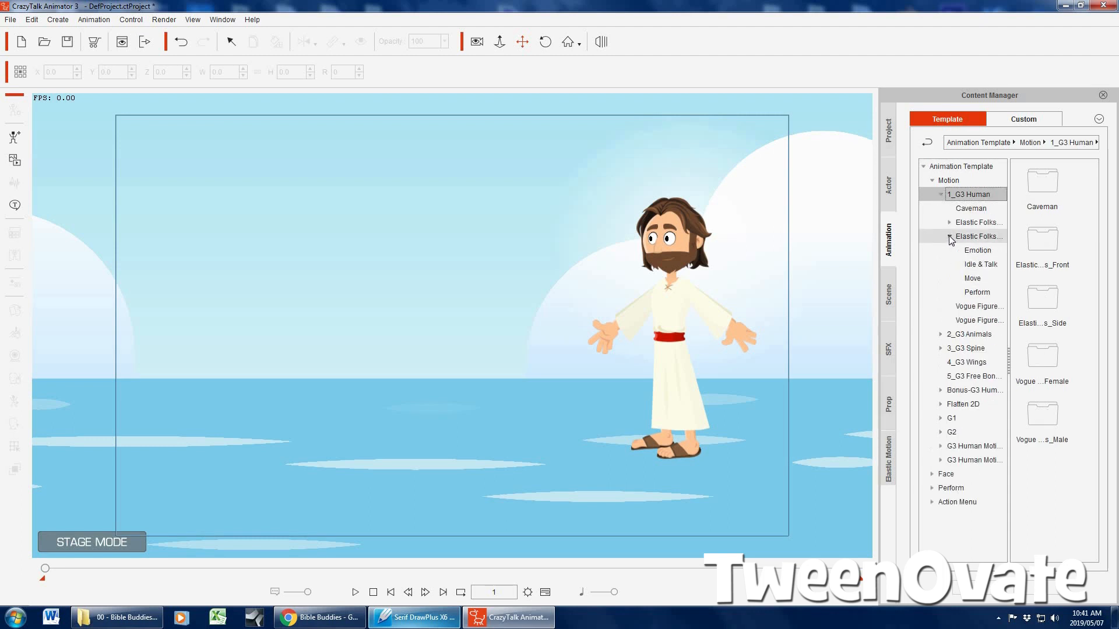
pyautogui.click(970, 279)
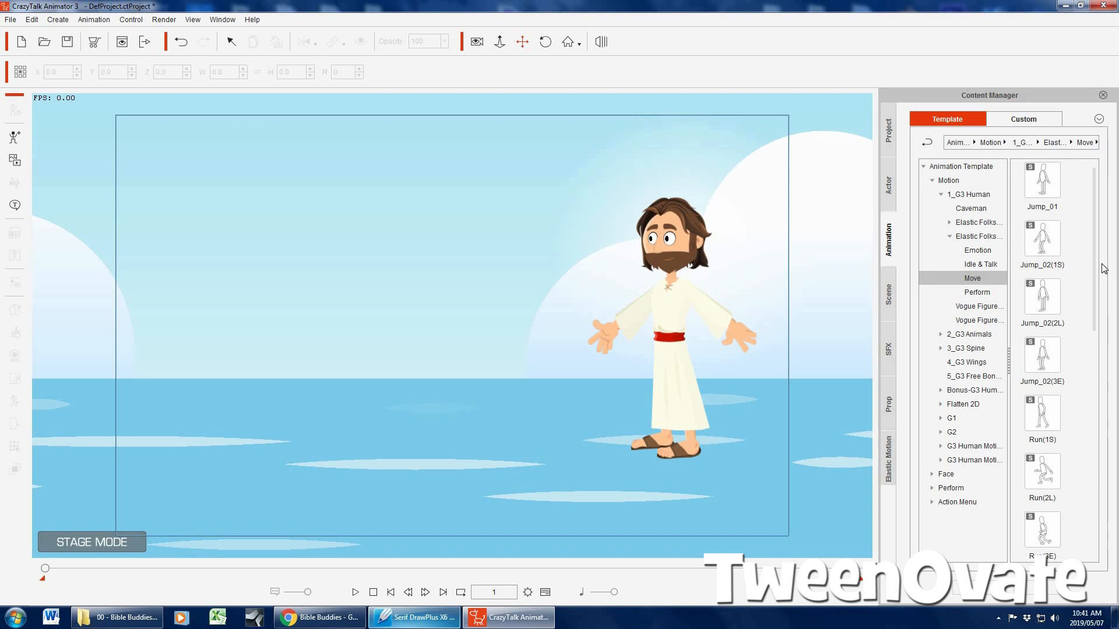
pyautogui.moveTo(1094, 269); pyautogui.dragTo(1116, 546)
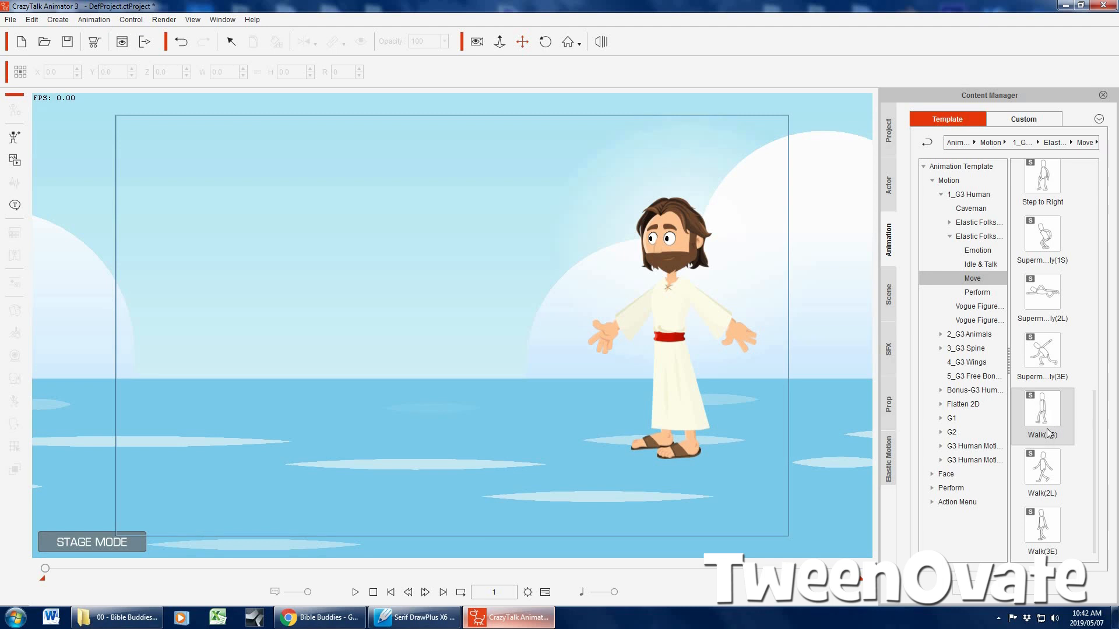
pyautogui.moveTo(1043, 415); pyautogui.dragTo(672, 316)
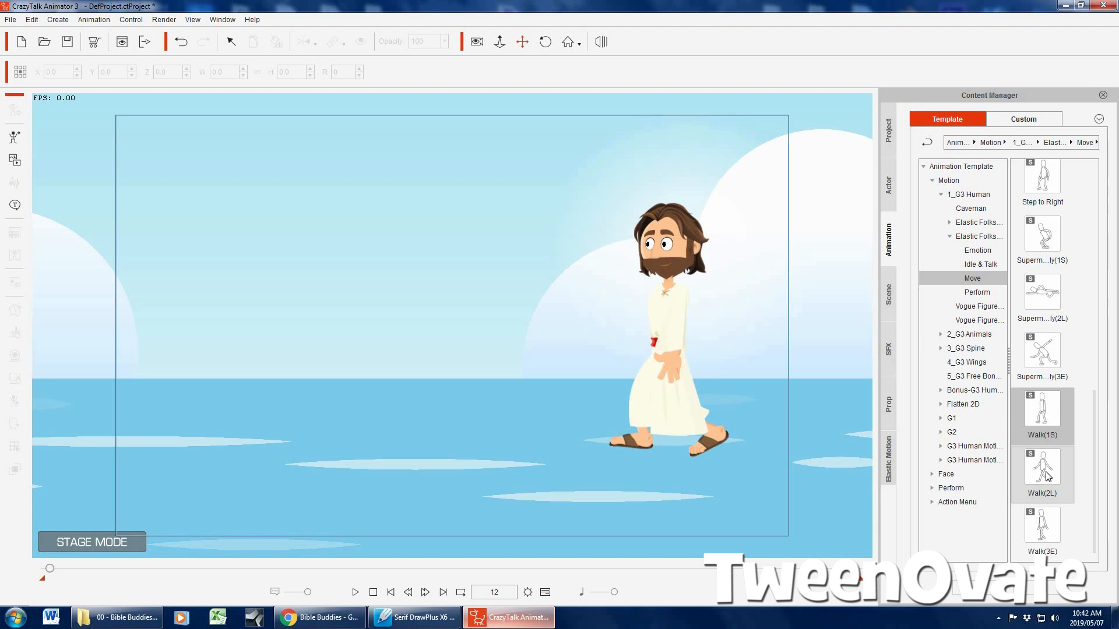
# Append the Walk(2L) loop motion three times to the character and end the walk with Walk(3E)
pyautogui.moveTo(1044, 473); pyautogui.dragTo(655, 300)
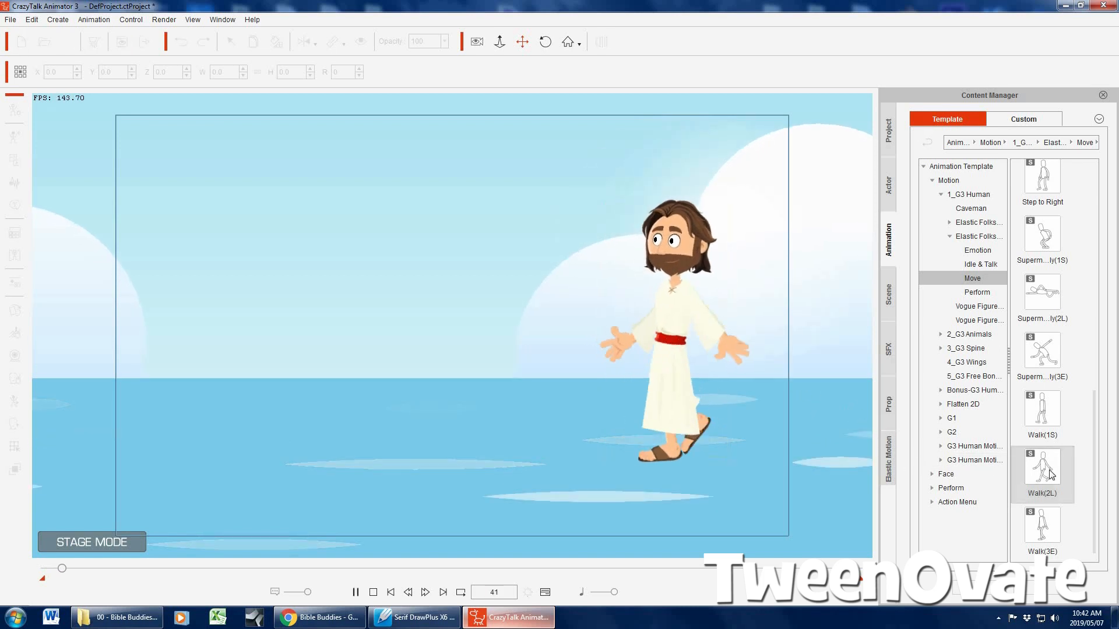
pyautogui.moveTo(1049, 475); pyautogui.dragTo(816, 386)
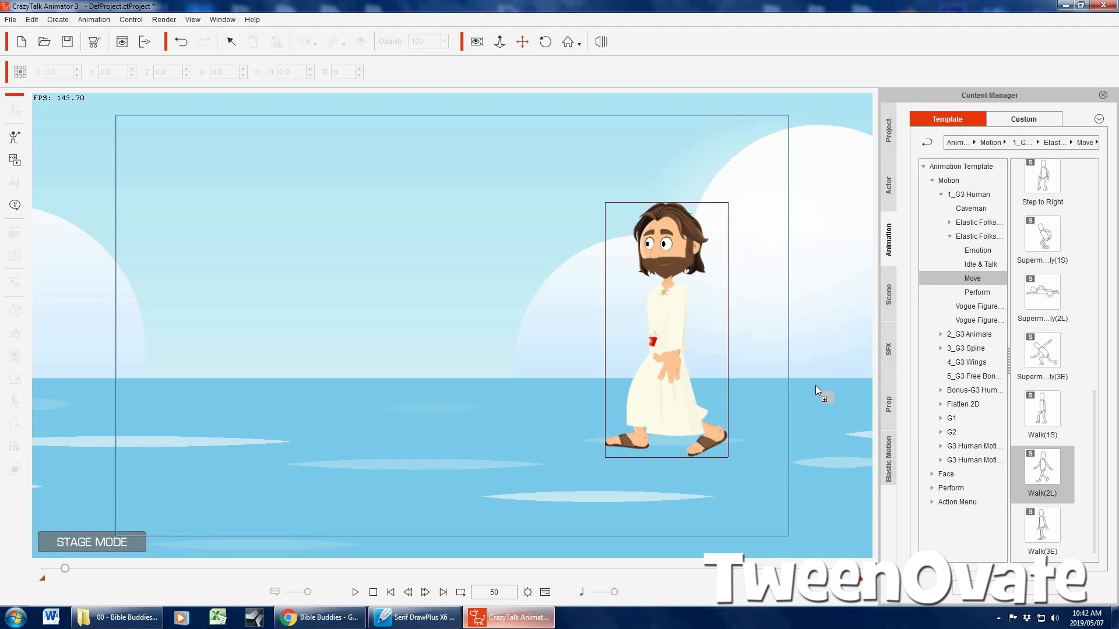
pyautogui.moveTo(1036, 470); pyautogui.dragTo(794, 432)
pyautogui.moveTo(1046, 471); pyautogui.dragTo(676, 316)
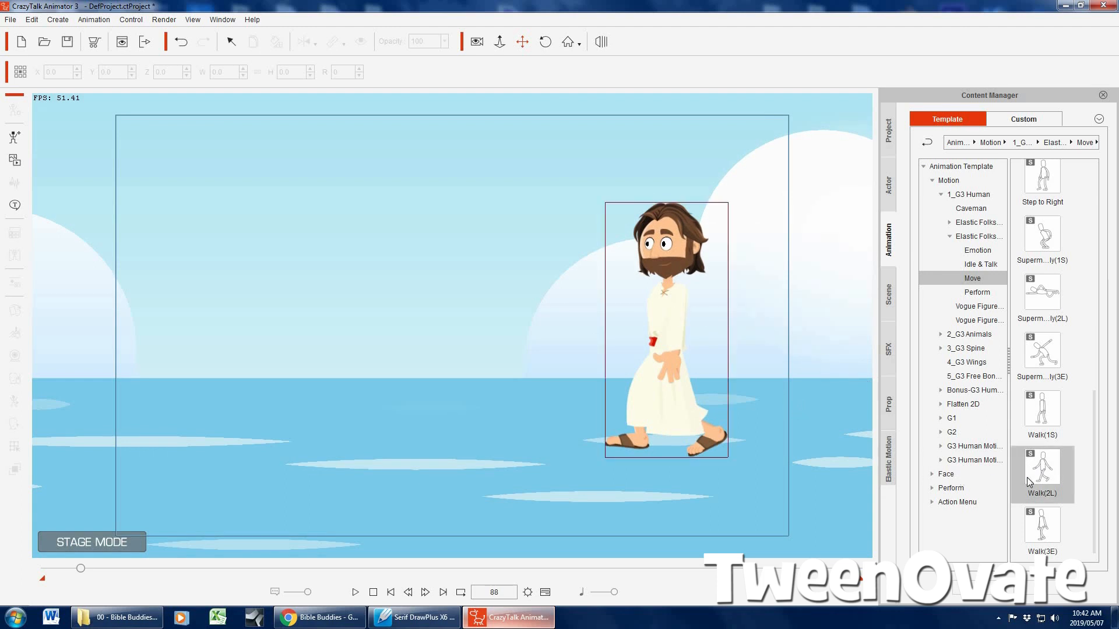
pyautogui.moveTo(1027, 477); pyautogui.dragTo(686, 330)
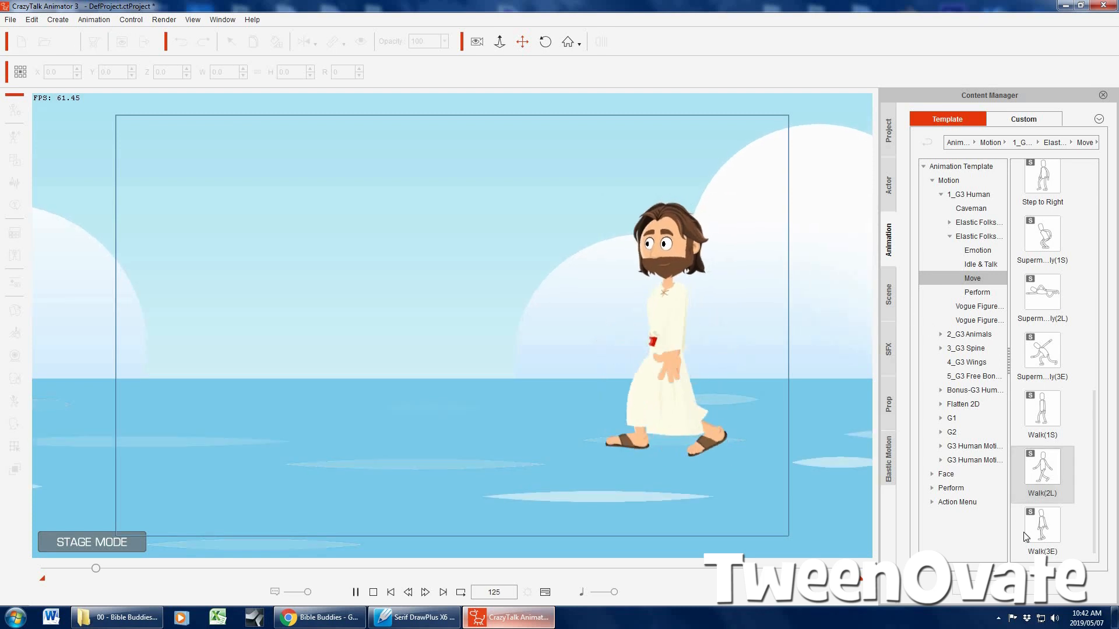
pyautogui.moveTo(1045, 535); pyautogui.dragTo(669, 318)
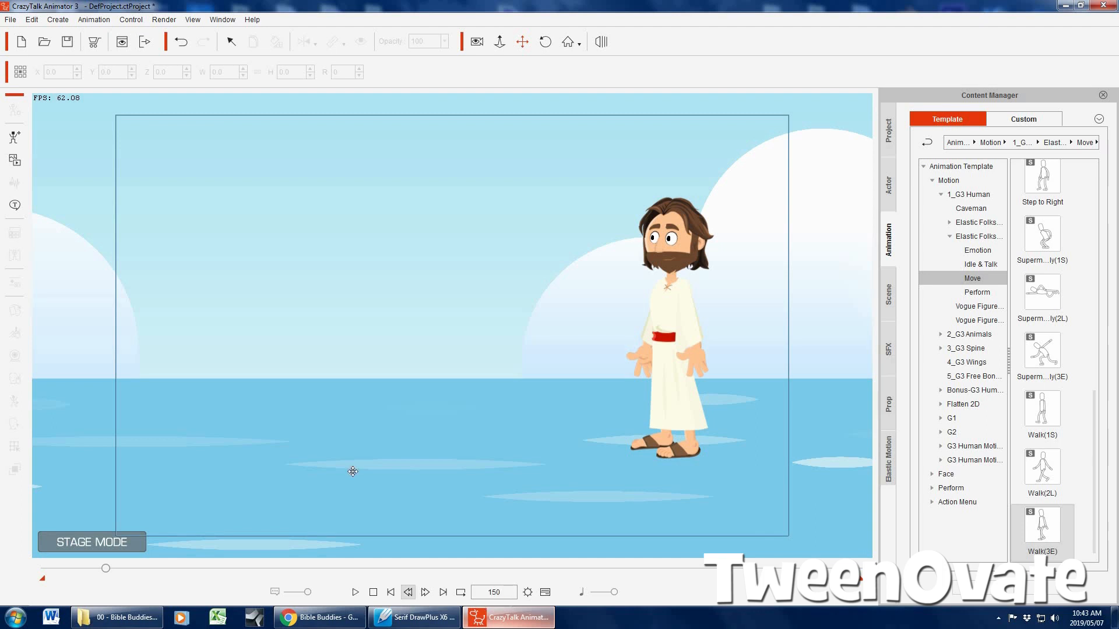
# Set the project's total animation length to 151 frames in the Project Settings
pyautogui.click(84, 20)
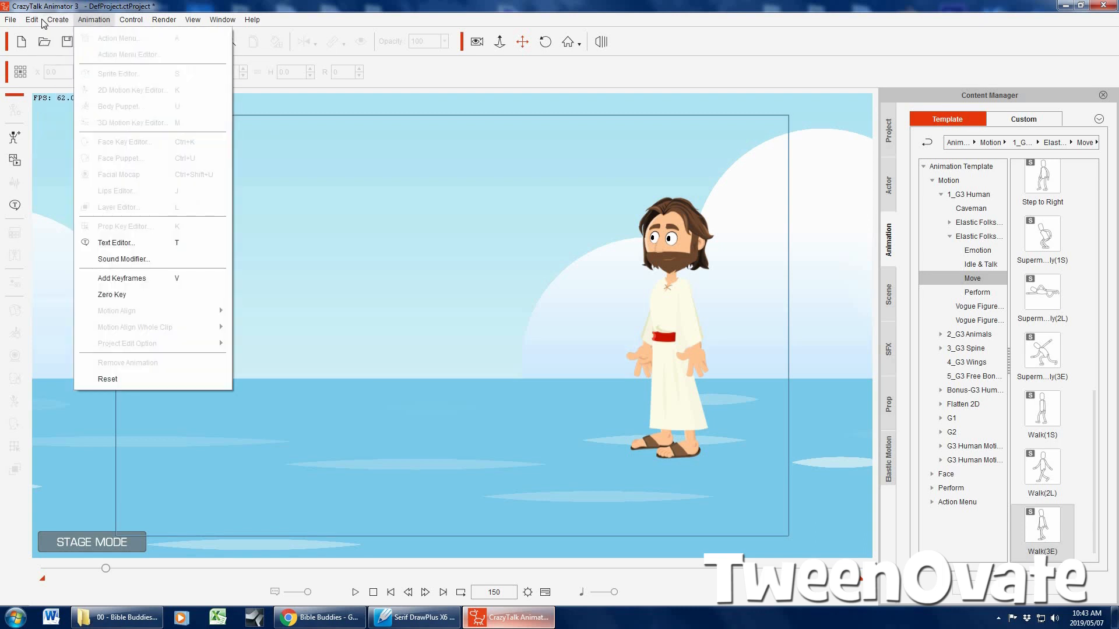
pyautogui.moveTo(33, 20)
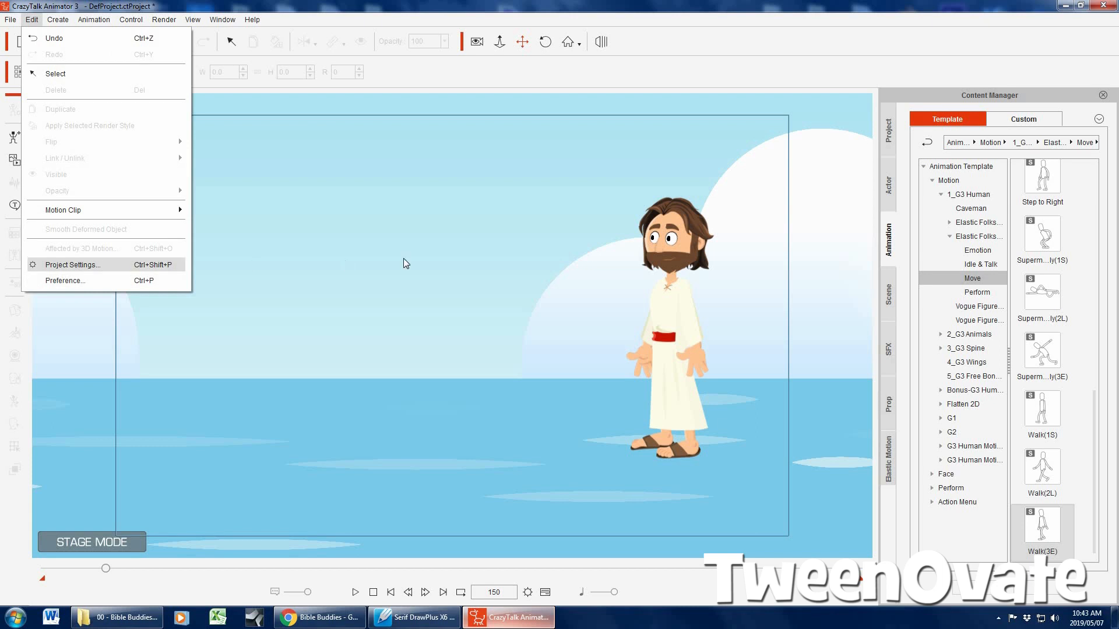
pyautogui.press('Return')
pyautogui.moveTo(502, 216); pyautogui.dragTo(438, 220)
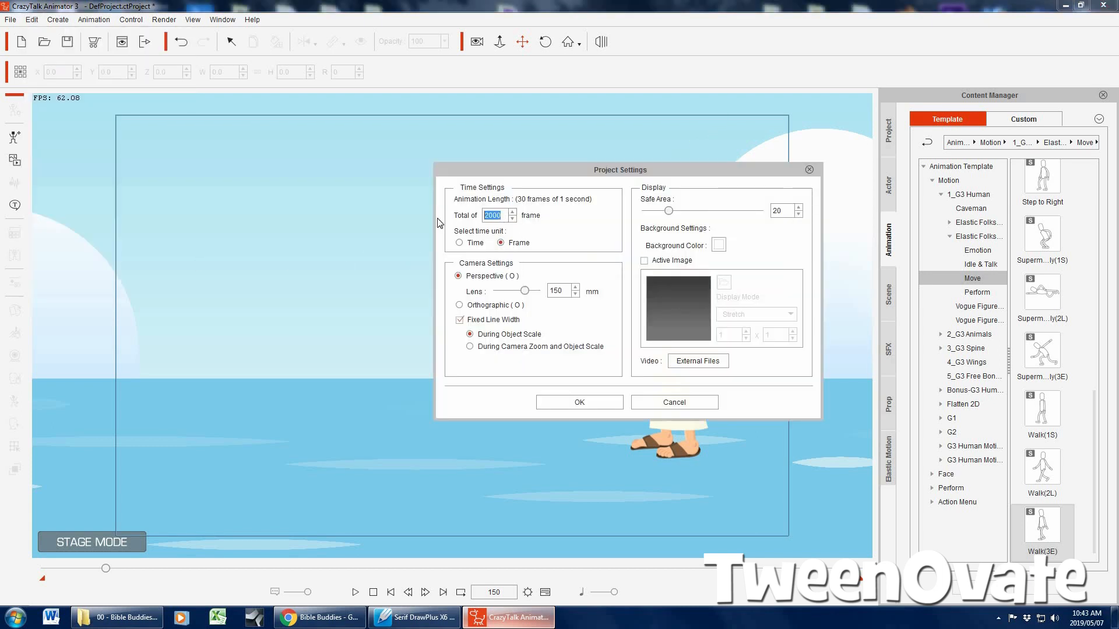
pyautogui.write('150')
pyautogui.press('BackSpace')
pyautogui.write('1')
pyautogui.click(581, 409)
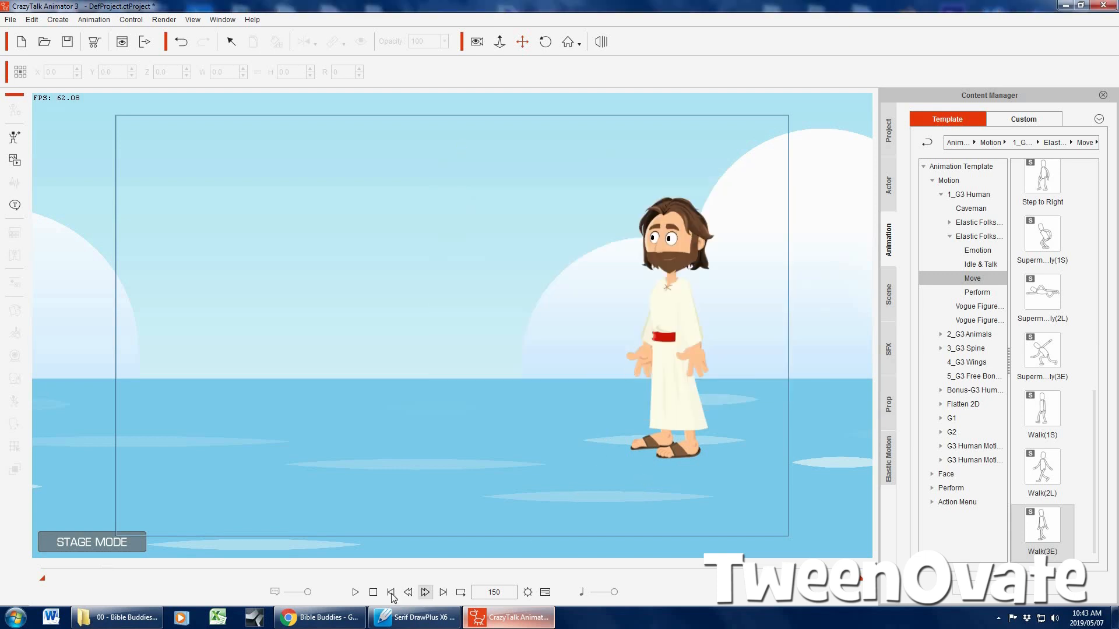
# Advance through the opening frames from frame 1 to examine where the character starts walking
pyautogui.click(391, 592)
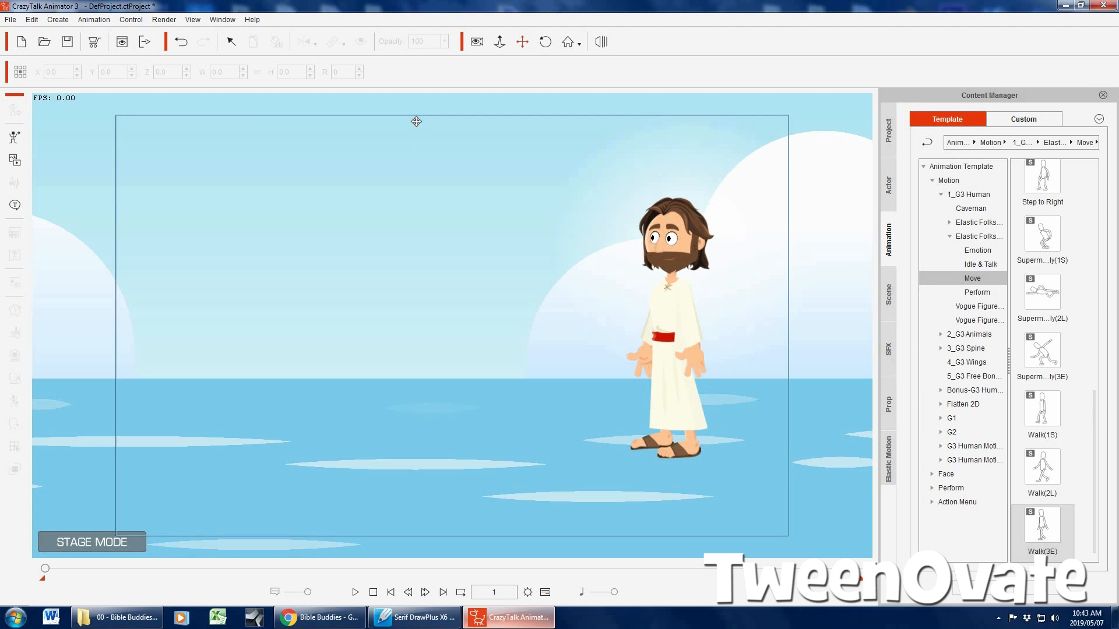
pyautogui.click(522, 43)
pyautogui.scroll(-3, 445, 228)
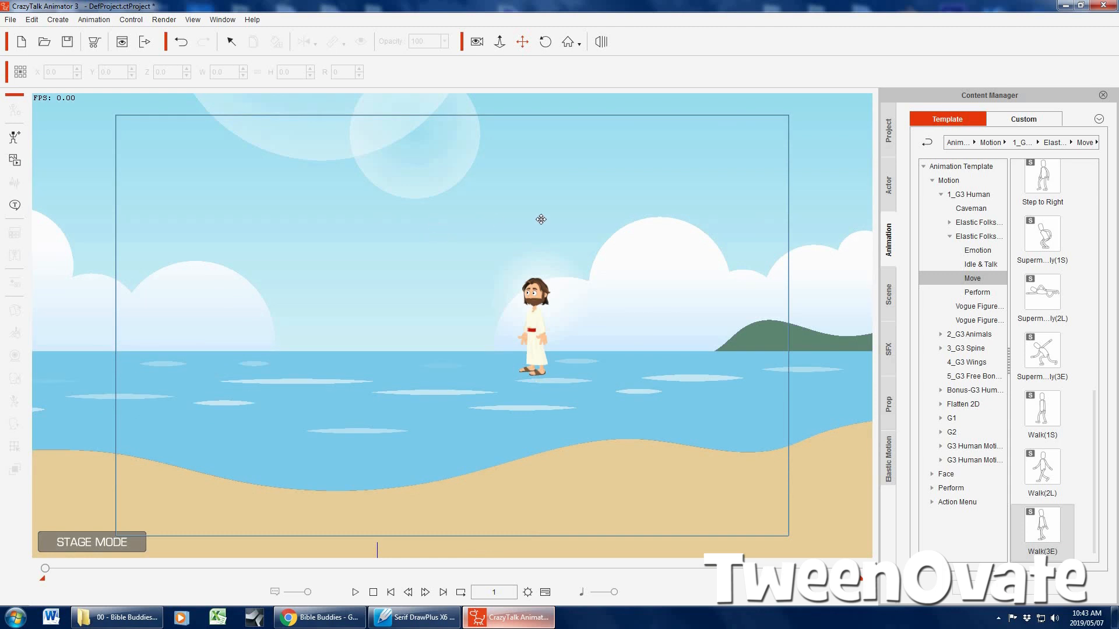
pyautogui.moveTo(462, 229); pyautogui.dragTo(535, 227)
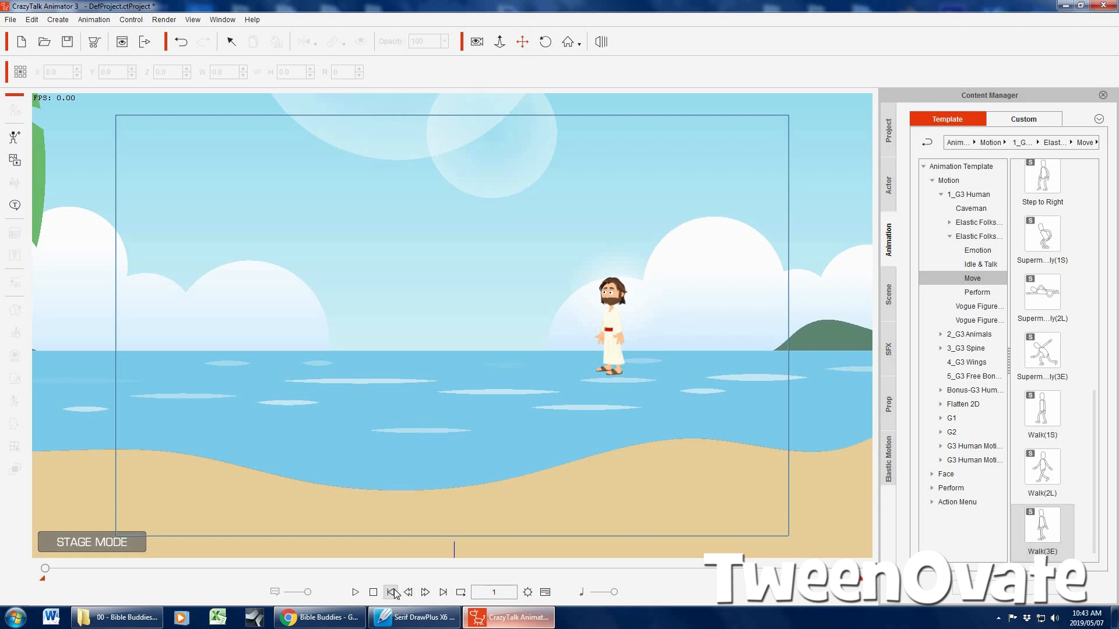
pyautogui.click(422, 594)
pyautogui.click(422, 594)
pyautogui.click(422, 594)
pyautogui.click(422, 594)
pyautogui.click(422, 594)
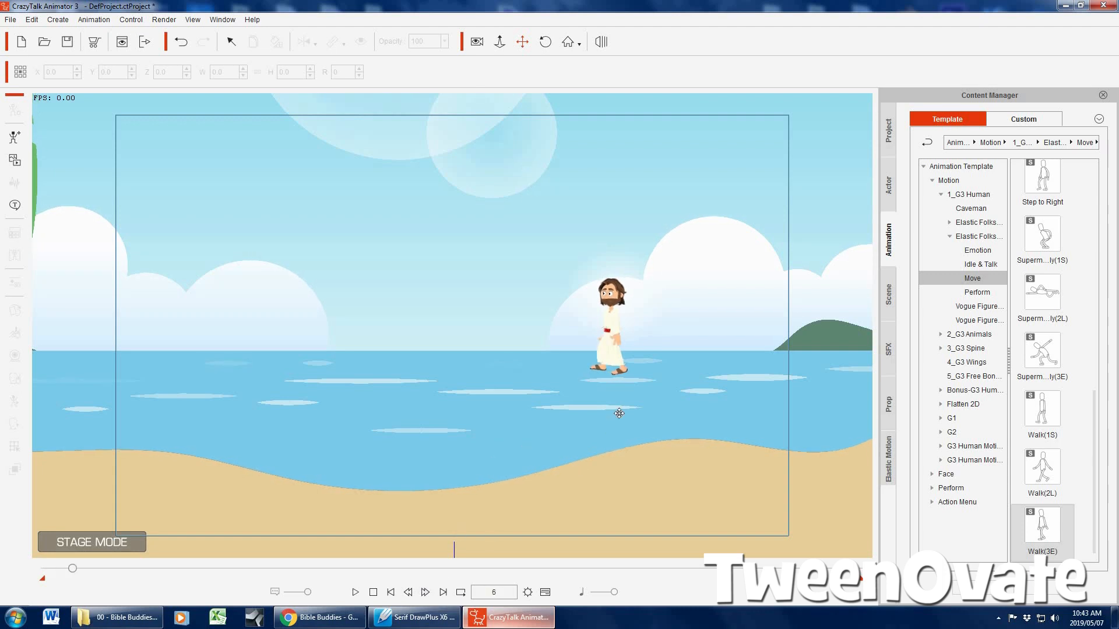
# Show the character's Transform track in the timeline and add a transform keyframe at frame 7
pyautogui.click(545, 595)
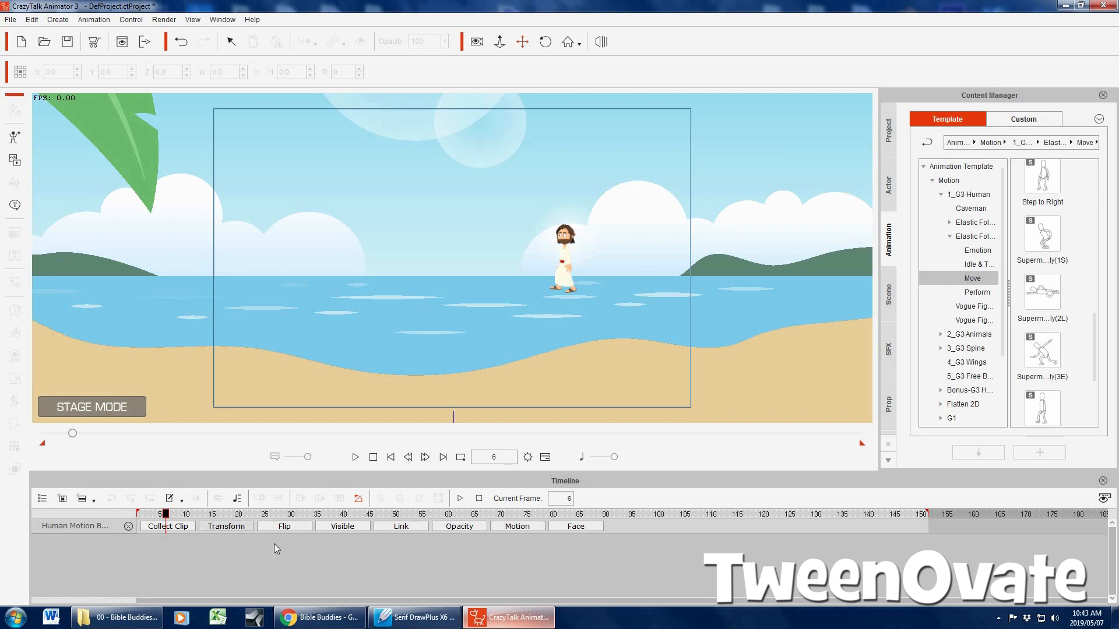
pyautogui.click(226, 526)
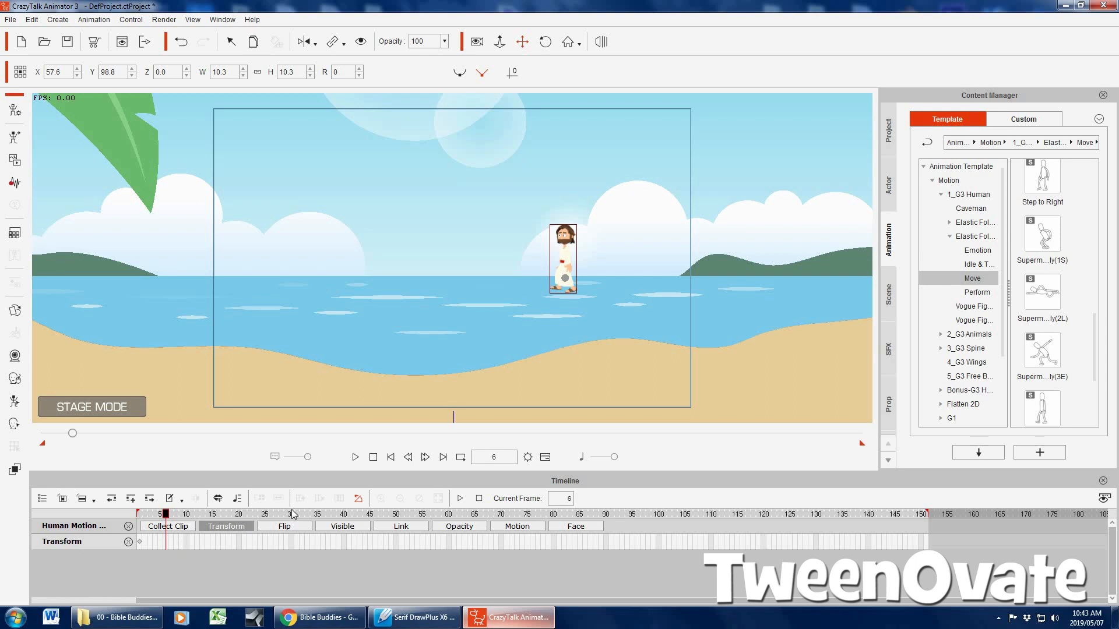
pyautogui.click(390, 457)
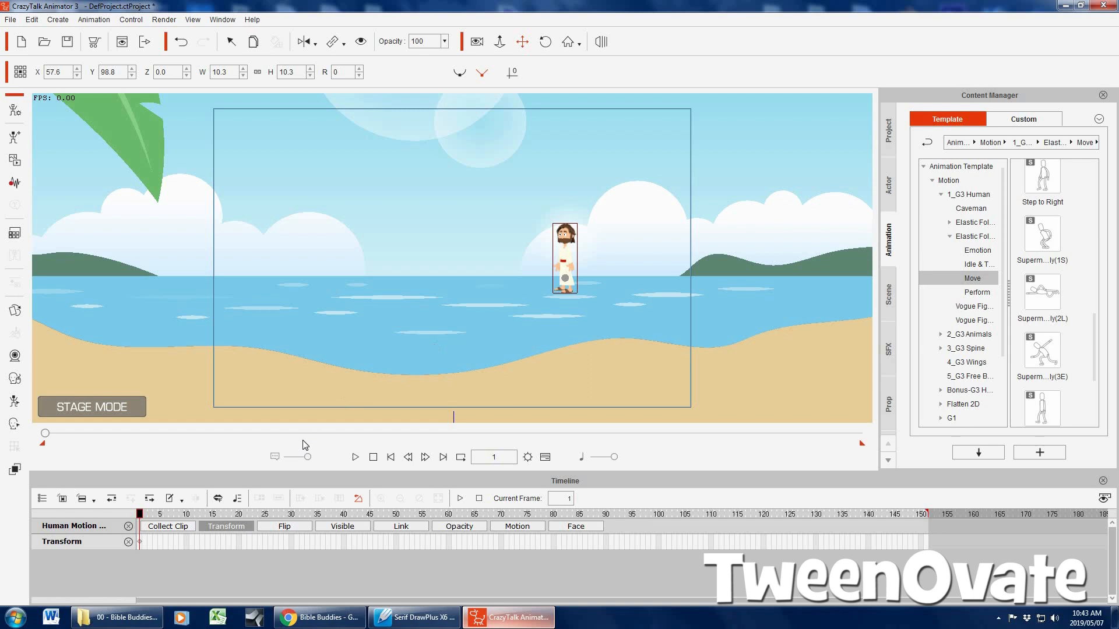
pyautogui.click(167, 539)
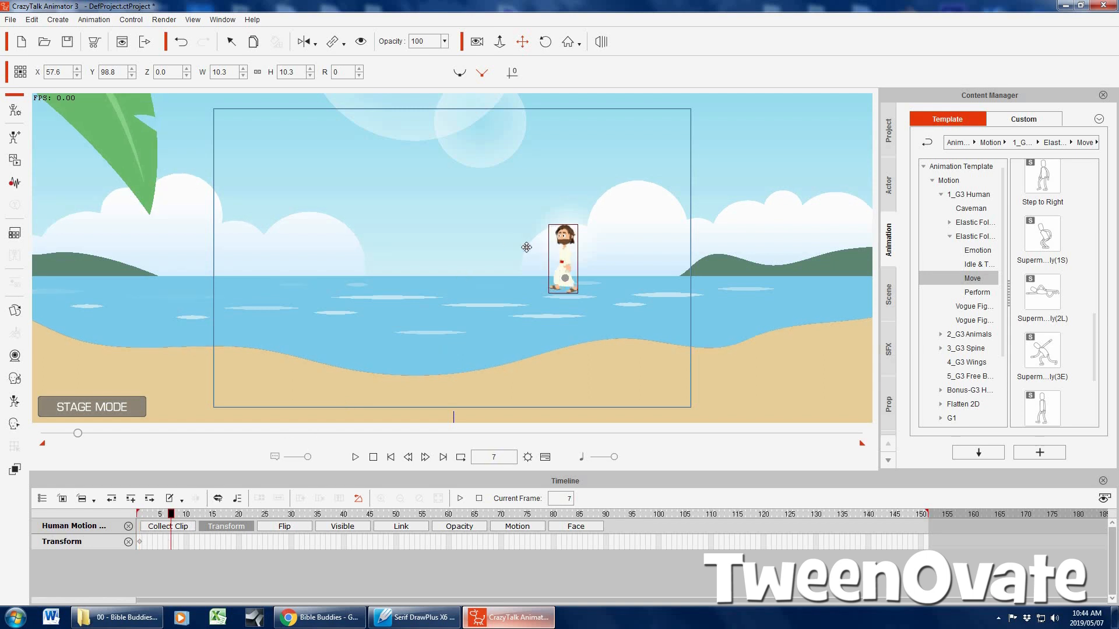
pyautogui.doubleClick(172, 542)
pyautogui.press('space')
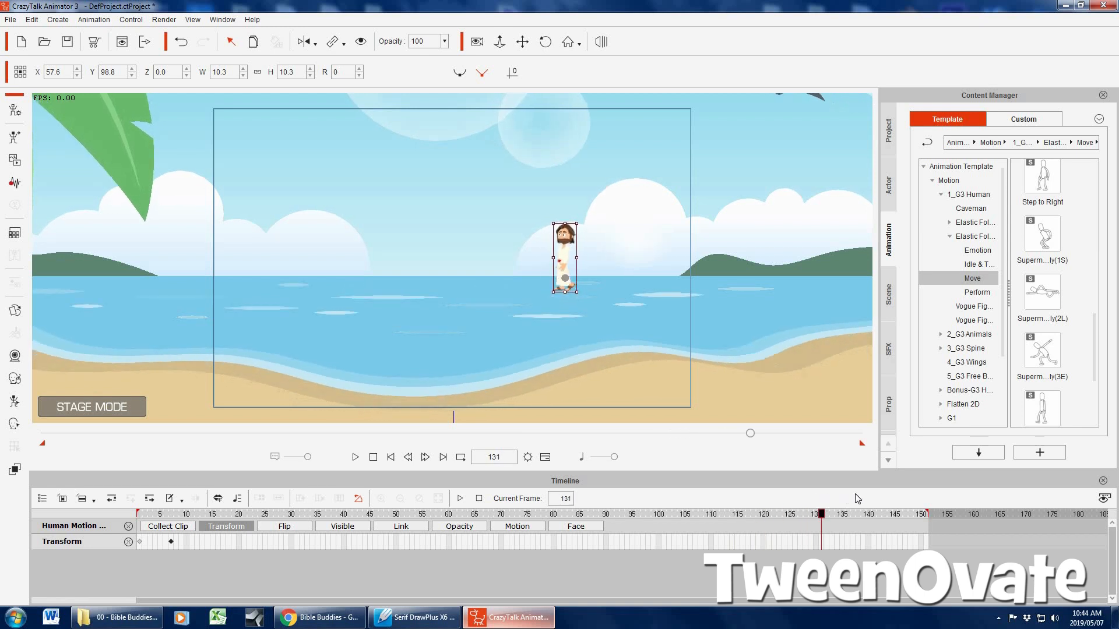
# At frame 128, move the Jesus character across the water to about X -58.4 to keyframe the end of the walk
pyautogui.moveTo(799, 495)
pyautogui.mouseDown()
pyautogui.moveTo(812, 497)
pyautogui.moveTo(733, 500)
pyautogui.moveTo(804, 495)
pyautogui.mouseUp()
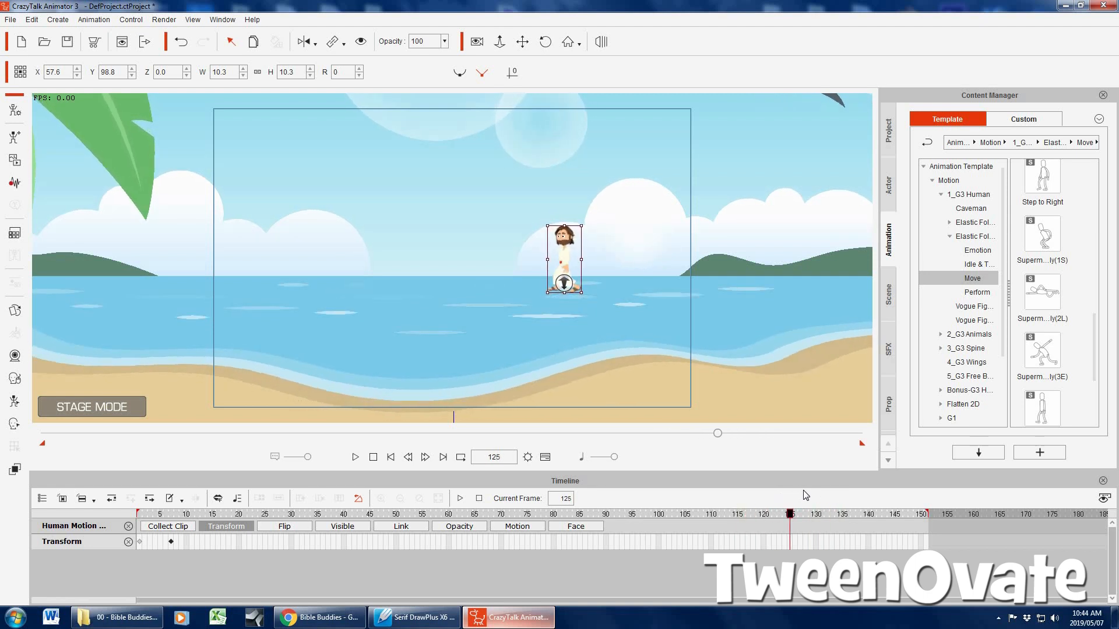
pyautogui.click(805, 541)
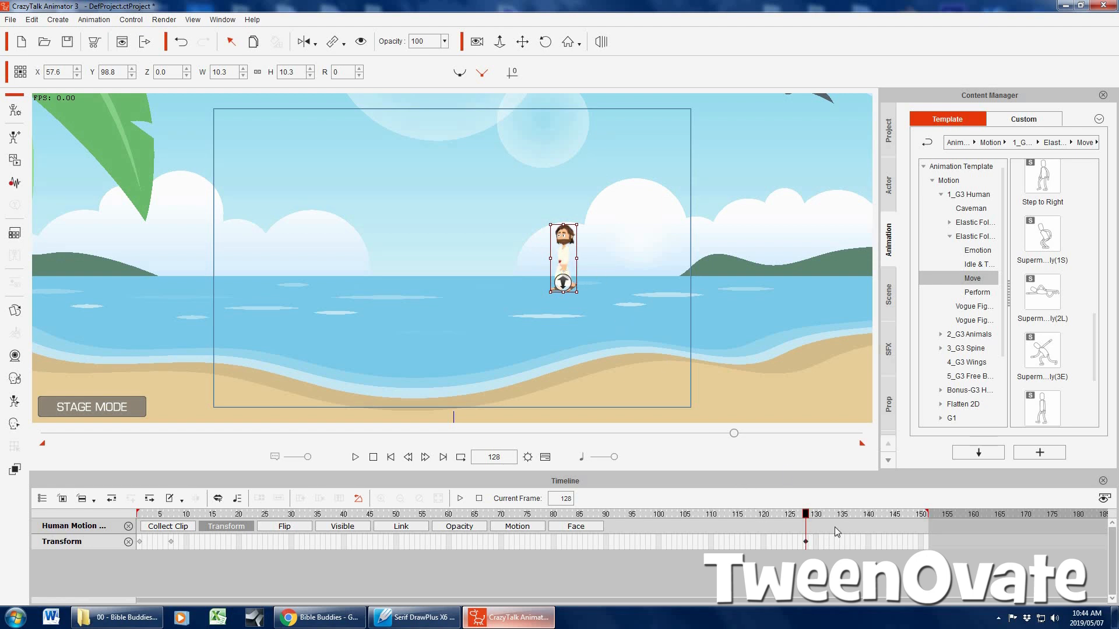
pyautogui.moveTo(562, 256); pyautogui.dragTo(338, 255)
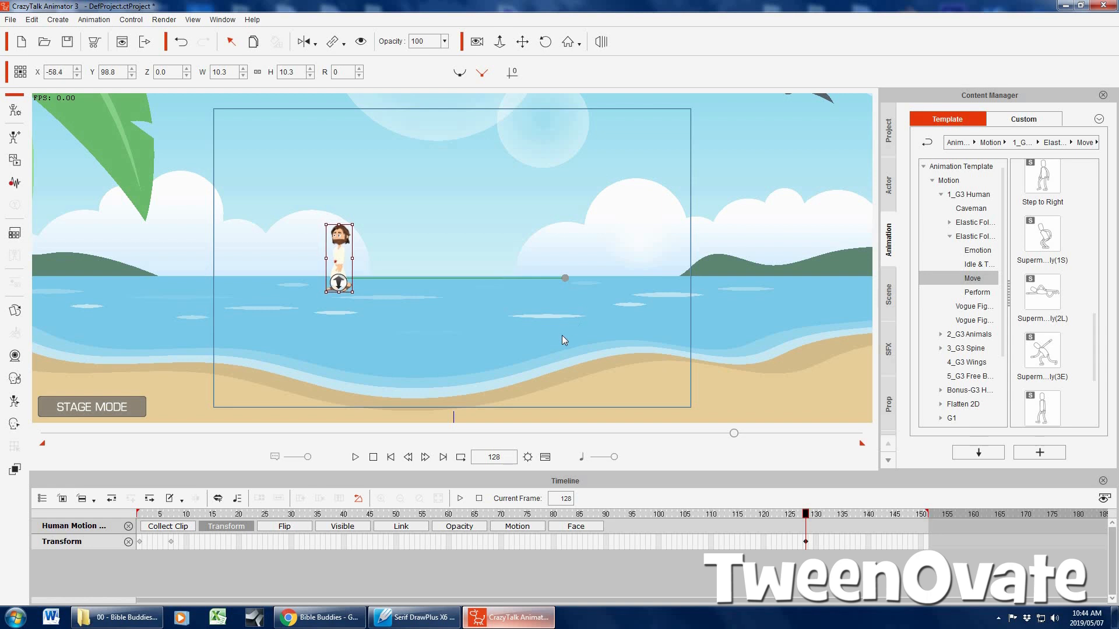
# Scrub through the timeline and play the animation from the first frame to check the character's walk across the water
pyautogui.click(391, 458)
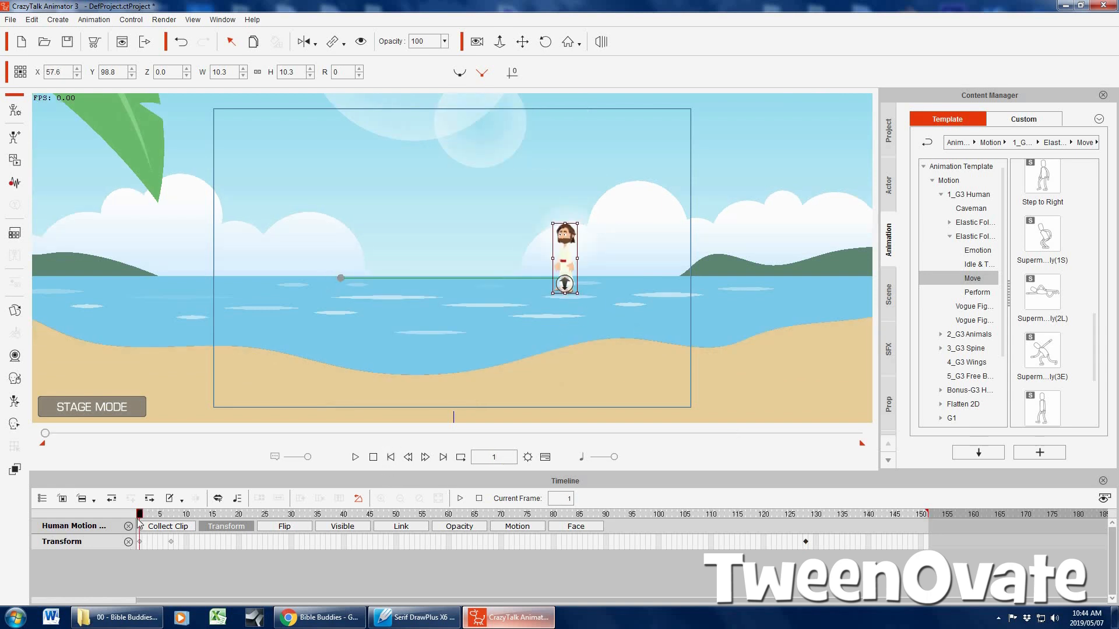
pyautogui.moveTo(147, 515); pyautogui.dragTo(926, 516)
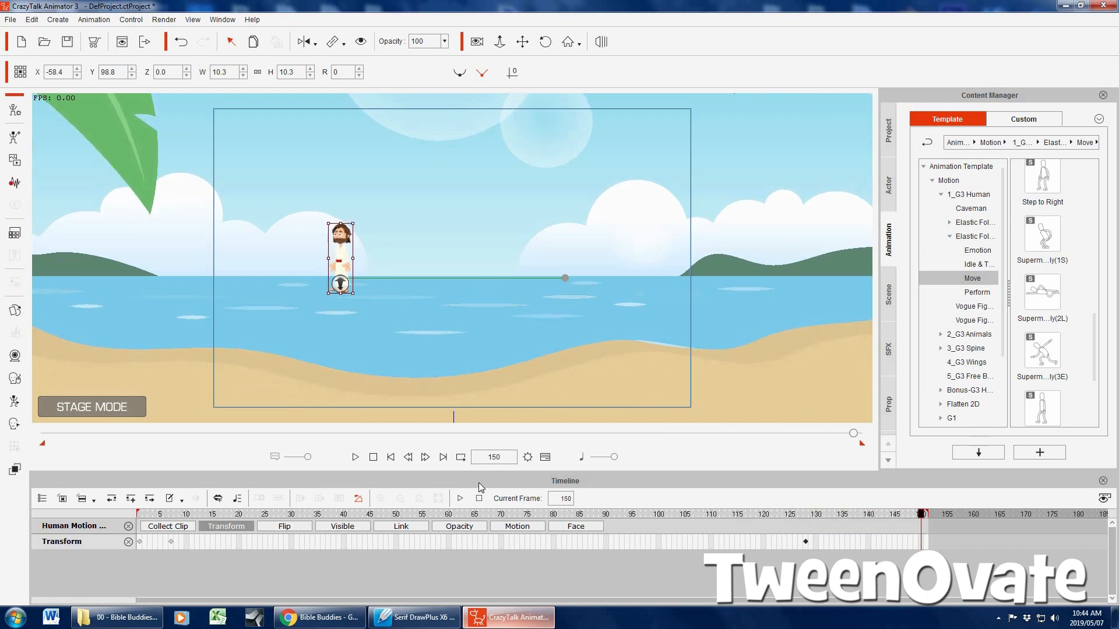
pyautogui.click(391, 457)
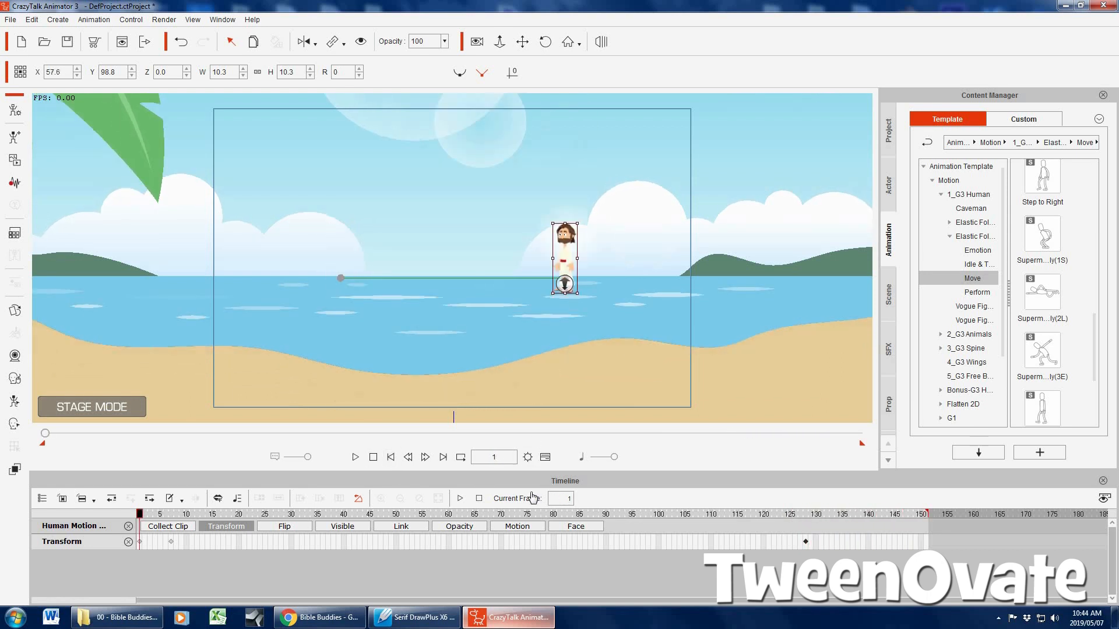
pyautogui.click(356, 457)
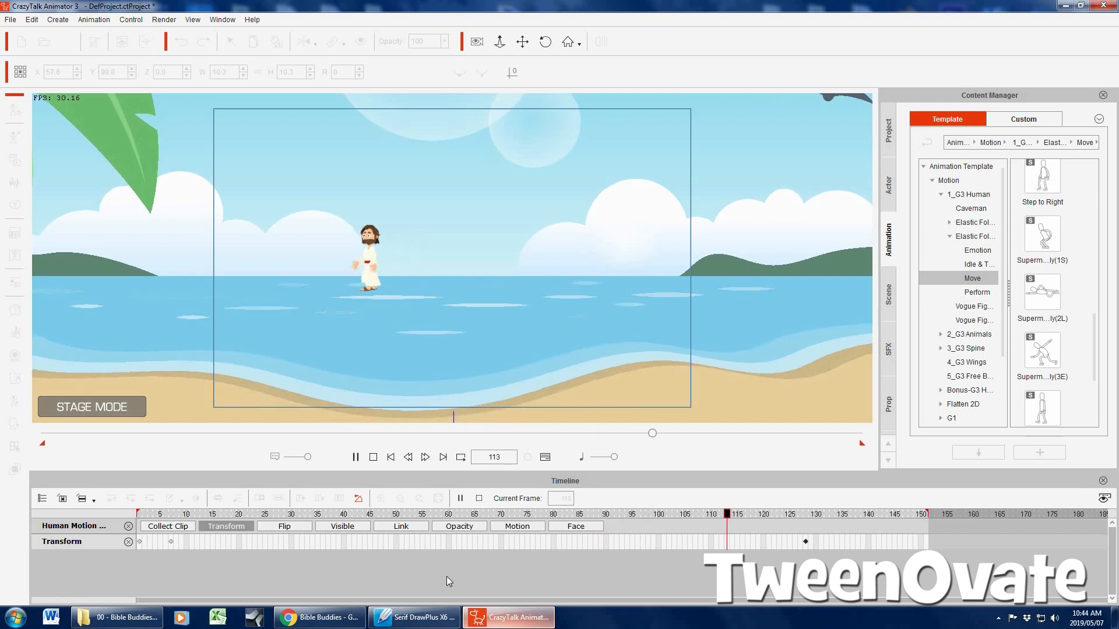
pyautogui.click(391, 457)
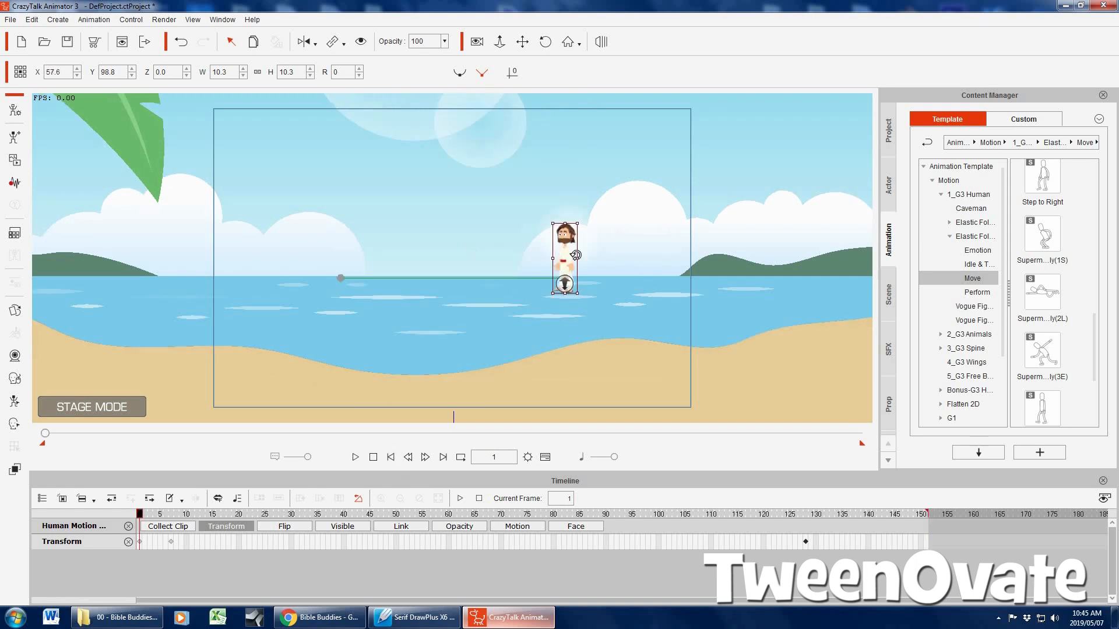
# Turn on Camera Record Mode and frame the camera closely on the character at frame 1, at about X 46.3, Y 110, Z 270
pyautogui.click(477, 42)
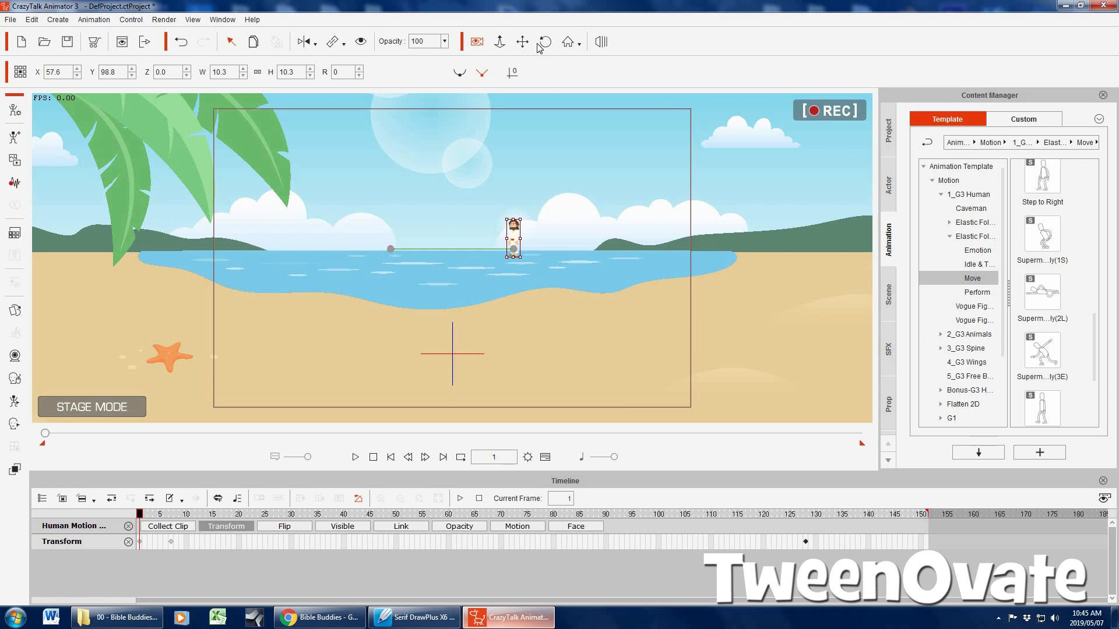
pyautogui.click(523, 267)
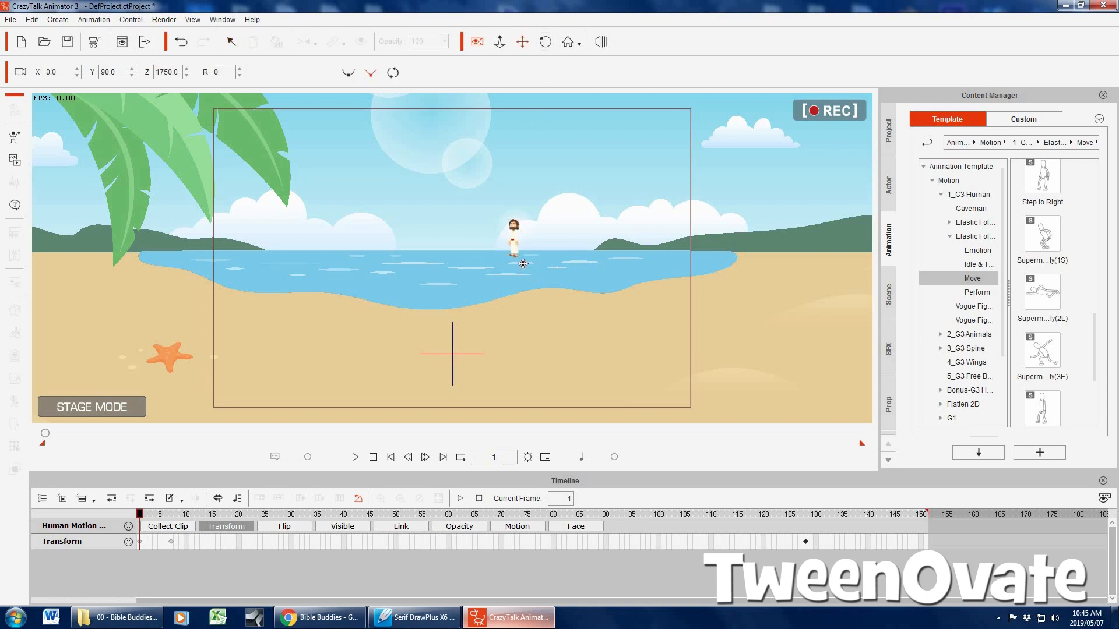
pyautogui.scroll(10, 523, 264)
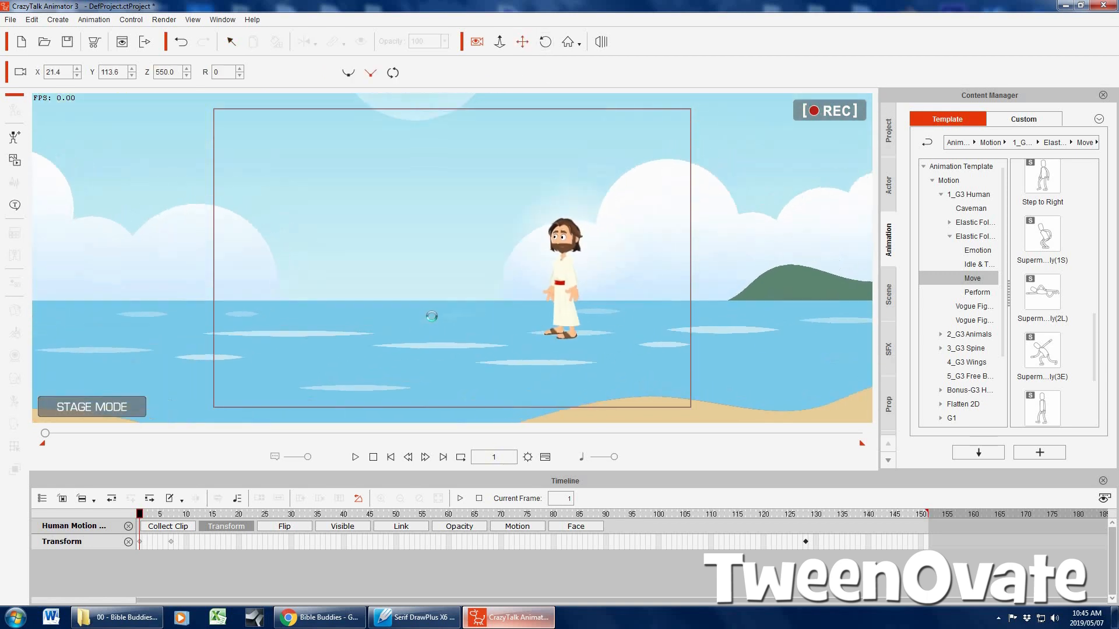
pyautogui.scroll(3, 431, 316)
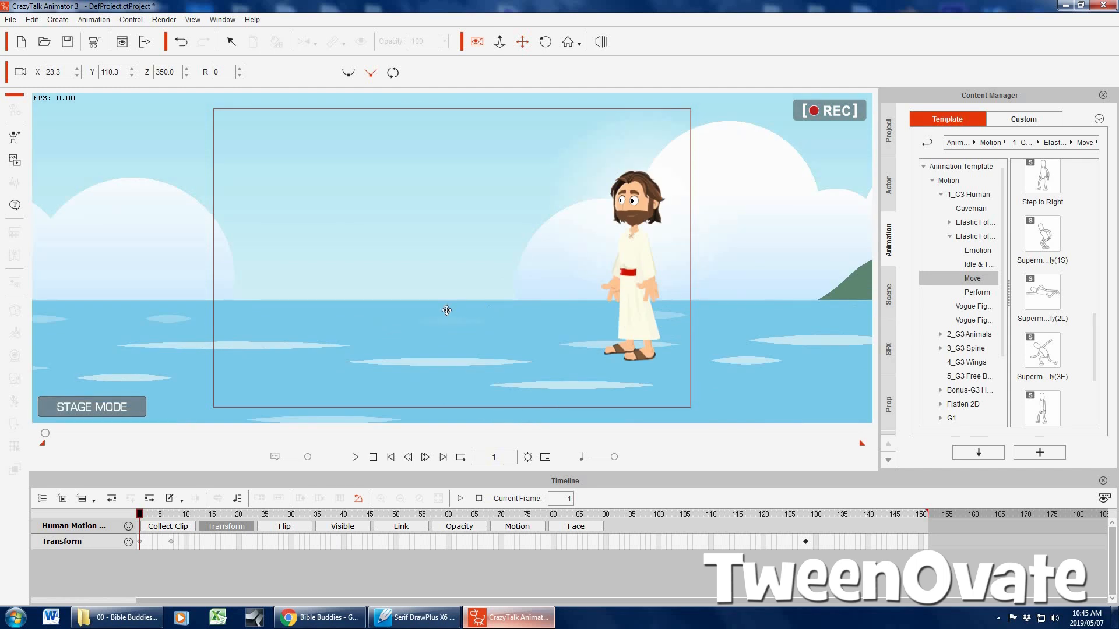
pyautogui.scroll(3, 447, 300)
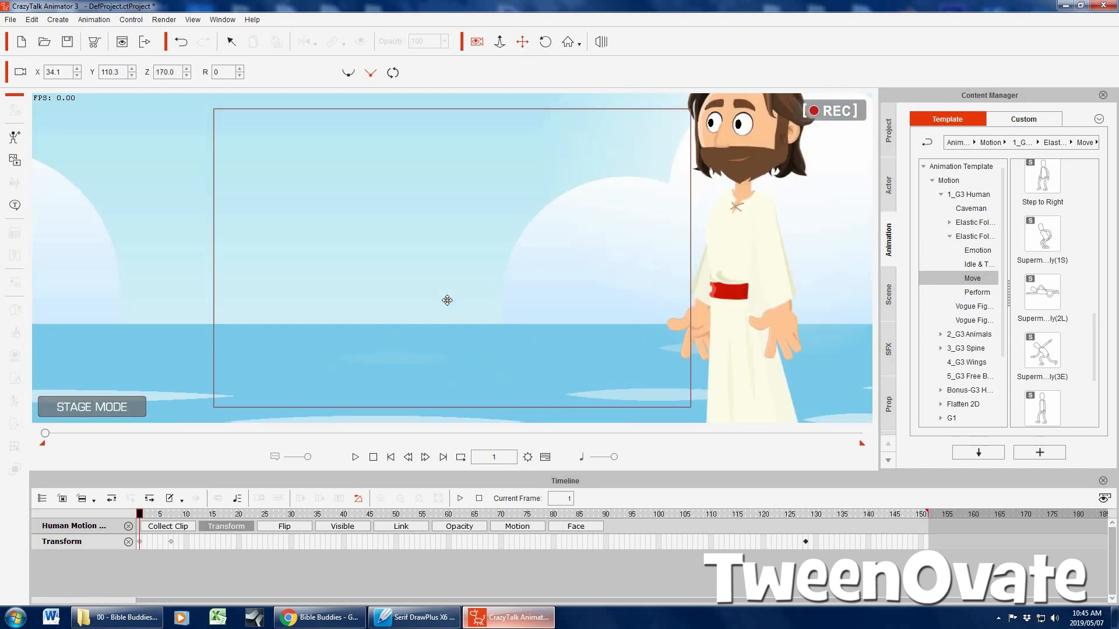
pyautogui.scroll(-3, 446, 300)
pyautogui.moveTo(469, 299); pyautogui.dragTo(412, 311)
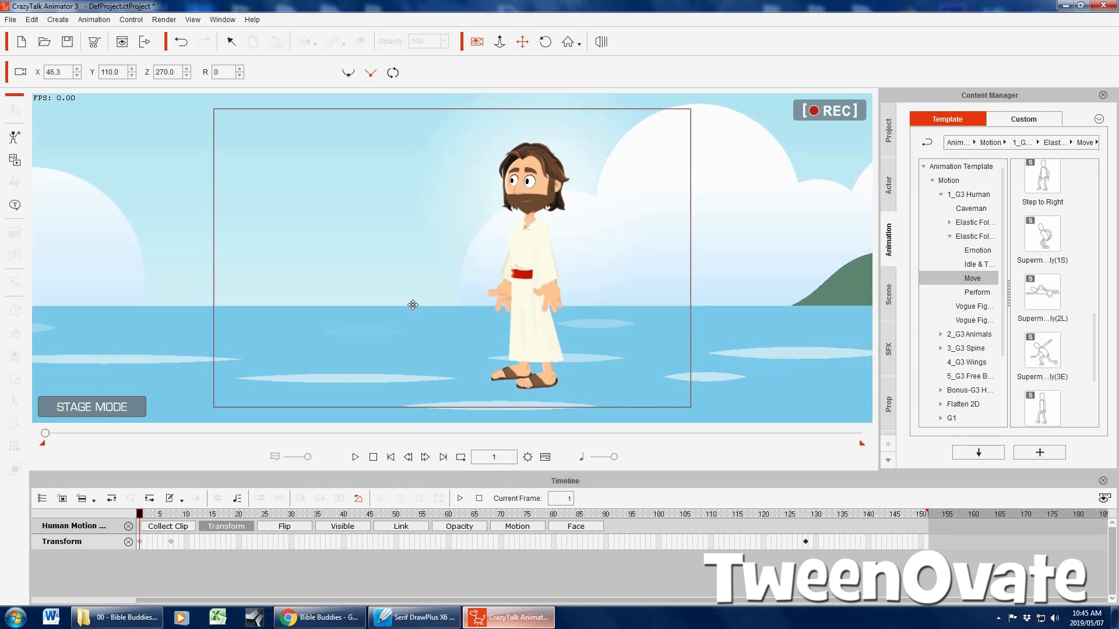
# Show the project's Camera track in the timeline and add a camera keyframe at frame 7
pyautogui.click(41, 498)
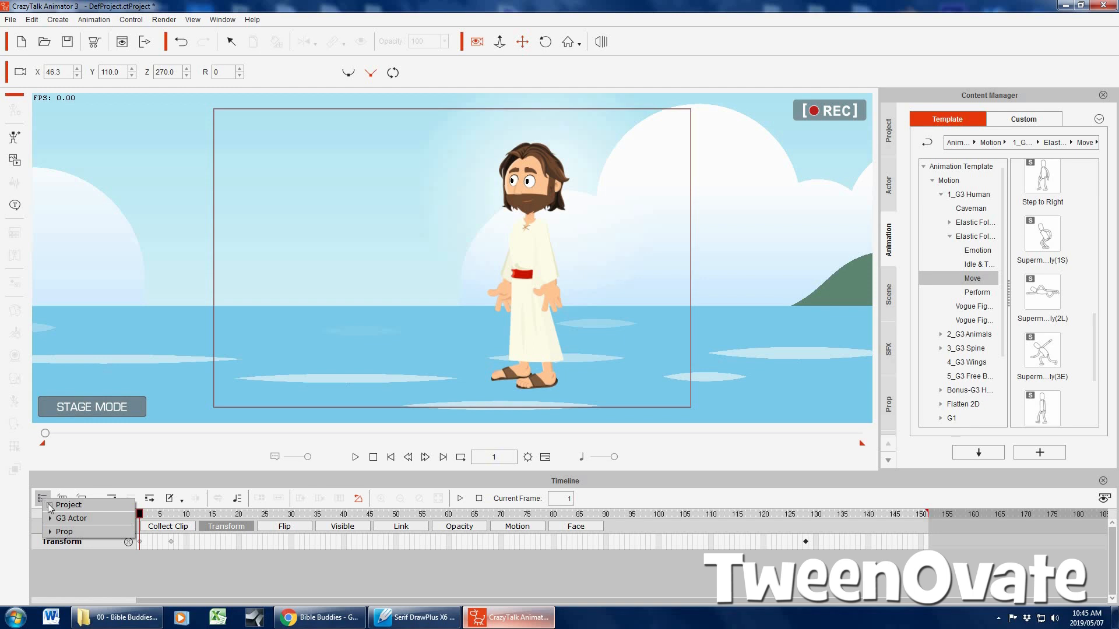
pyautogui.click(51, 505)
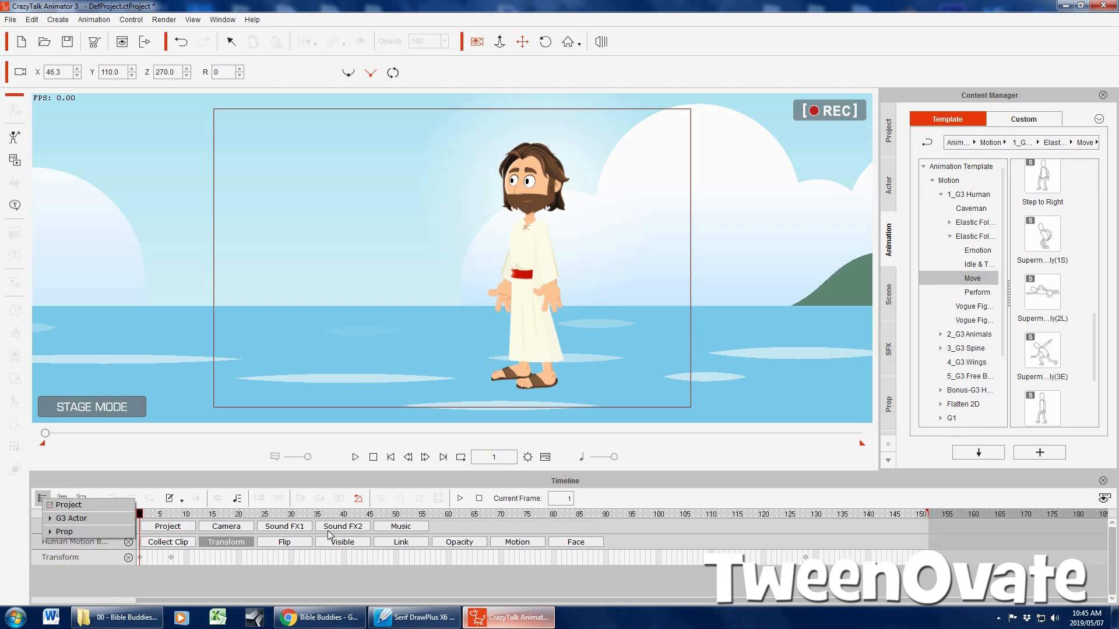
pyautogui.click(227, 527)
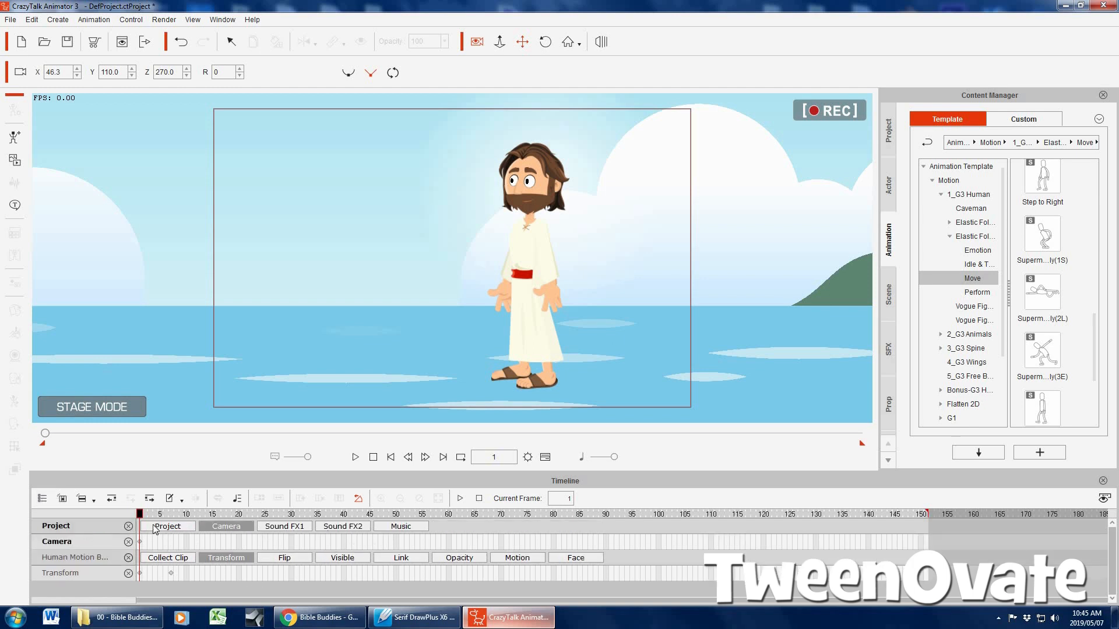
pyautogui.moveTo(142, 518); pyautogui.dragTo(173, 544)
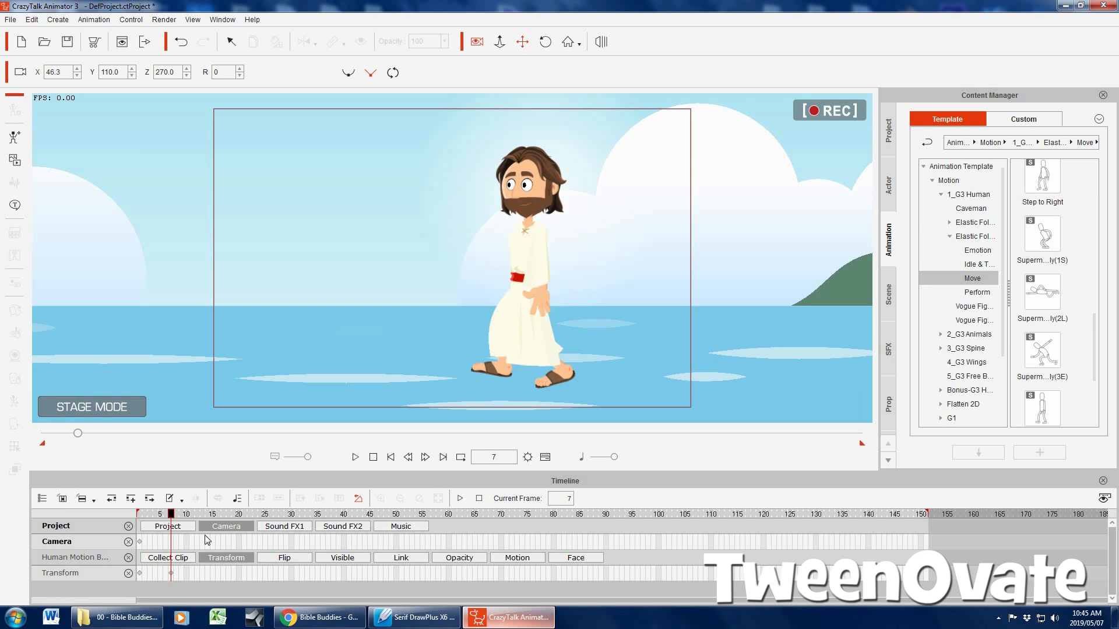
pyautogui.doubleClick(173, 538)
# At frame 128, move the camera to about X -63.9, Y 109.5 so it follows the character
pyautogui.moveTo(173, 516); pyautogui.dragTo(805, 512)
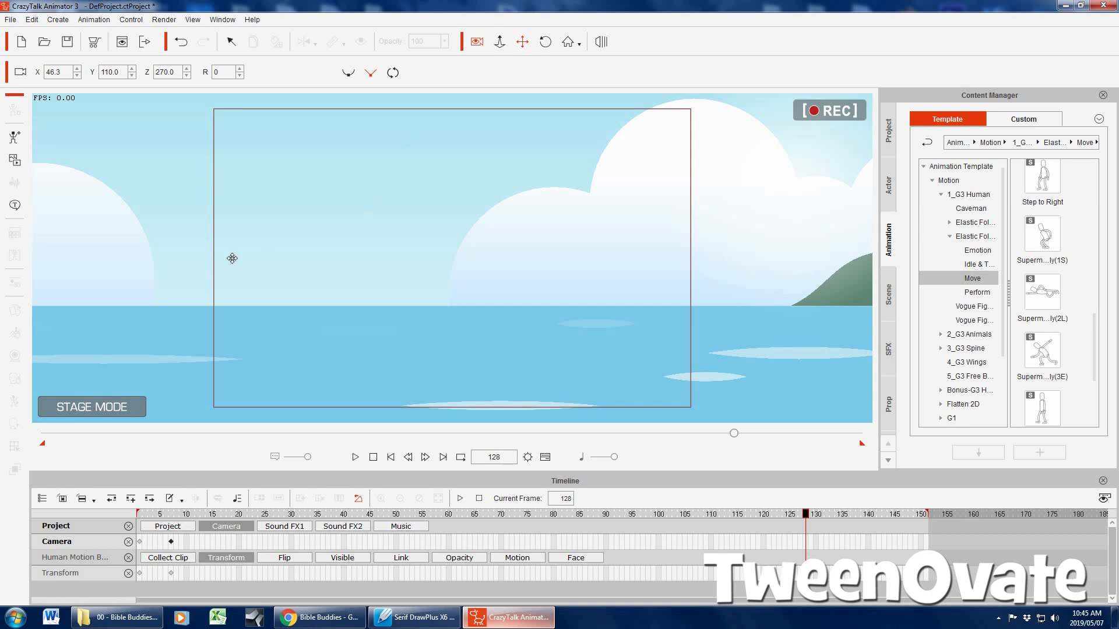
pyautogui.moveTo(378, 265); pyautogui.dragTo(714, 257)
pyautogui.moveTo(414, 257); pyautogui.dragTo(644, 255)
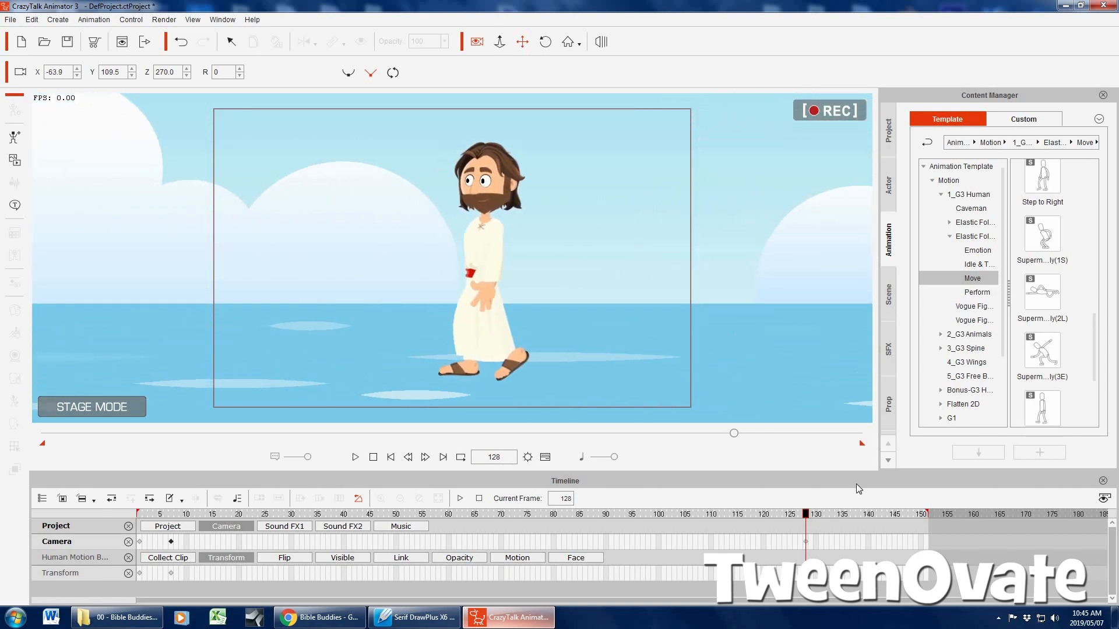
# Play the animation from the start to check the camera follow, return to frame 1 and turn off Camera Record Mode
pyautogui.click(390, 458)
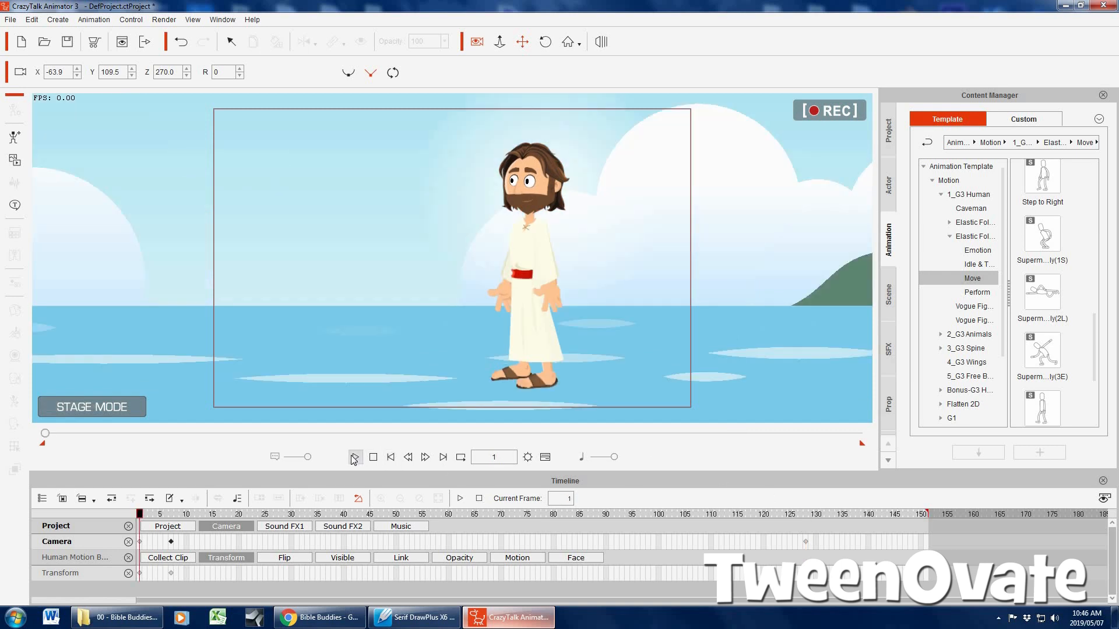
pyautogui.click(356, 458)
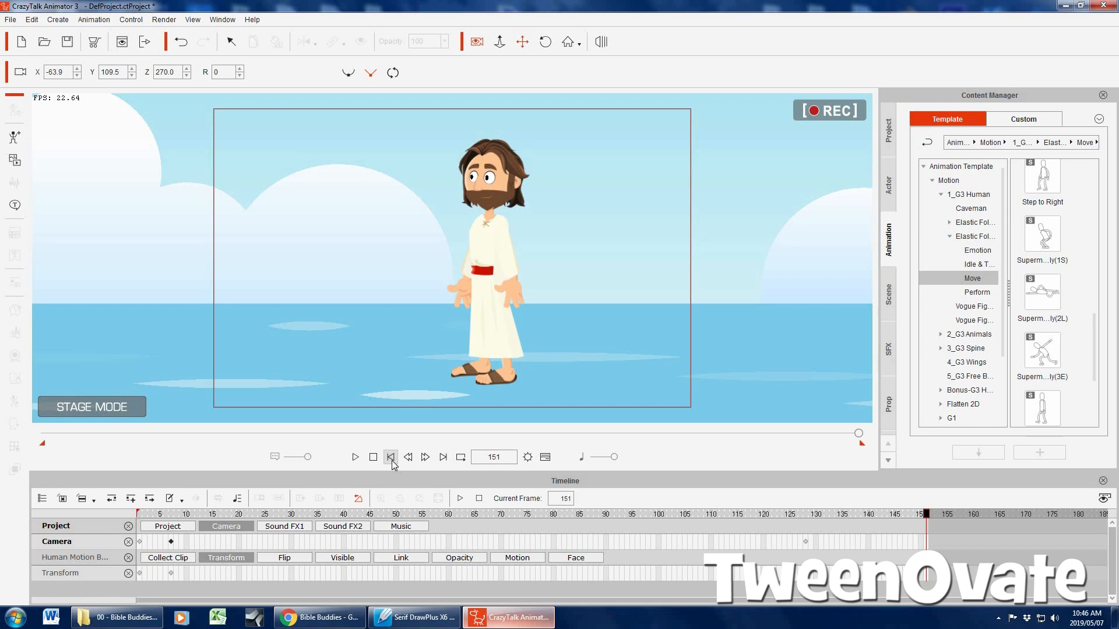
pyautogui.click(391, 458)
pyautogui.click(478, 43)
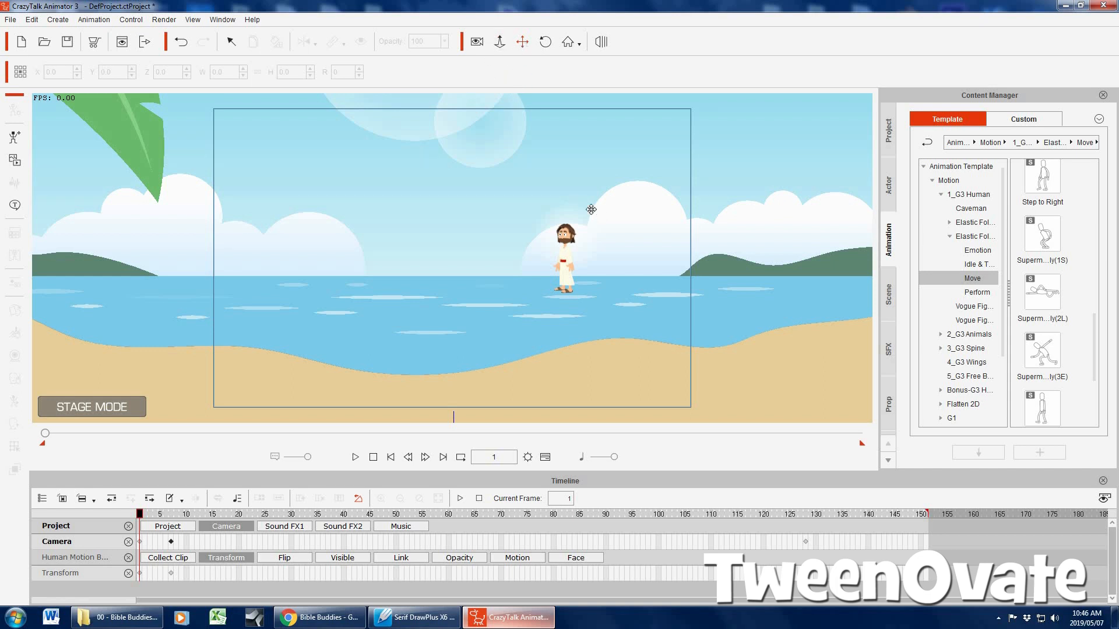
# Select the Jesus character at frame 1 and adjust his eye gaze with the face key editor
pyautogui.scroll(5, 583, 205)
pyautogui.moveTo(398, 213); pyautogui.dragTo(289, 213)
pyautogui.scroll(5, 290, 212)
pyautogui.moveTo(389, 172); pyautogui.dragTo(390, 264)
pyautogui.scroll(3, 389, 266)
pyautogui.moveTo(389, 95); pyautogui.dragTo(389, 102)
pyautogui.click(229, 36)
pyautogui.click(536, 228)
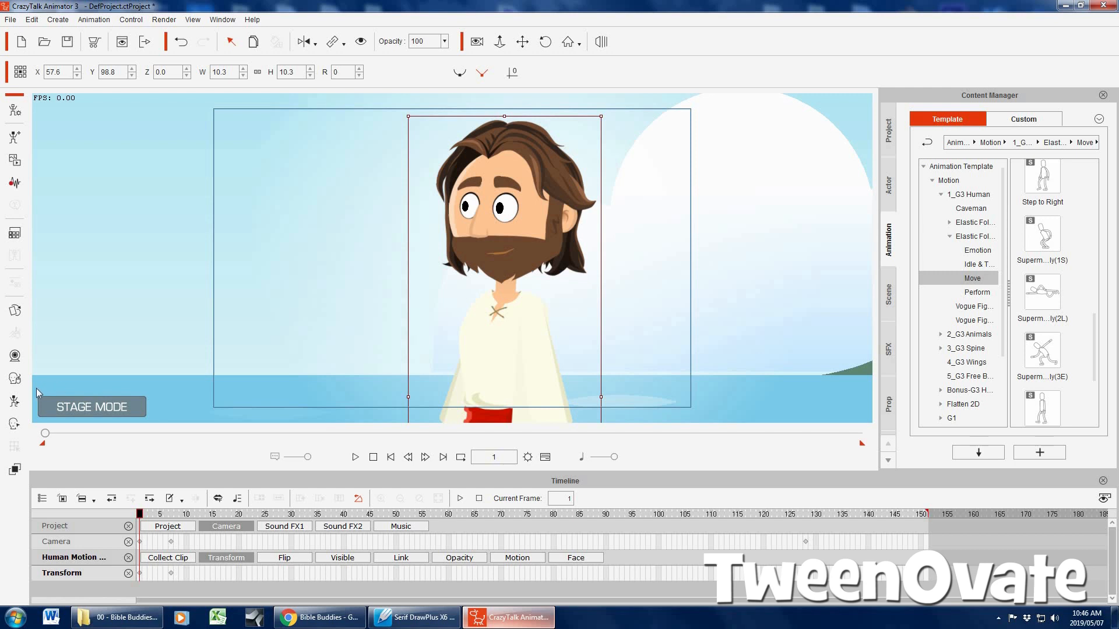
pyautogui.click(18, 424)
pyautogui.moveTo(769, 256); pyautogui.dragTo(815, 295)
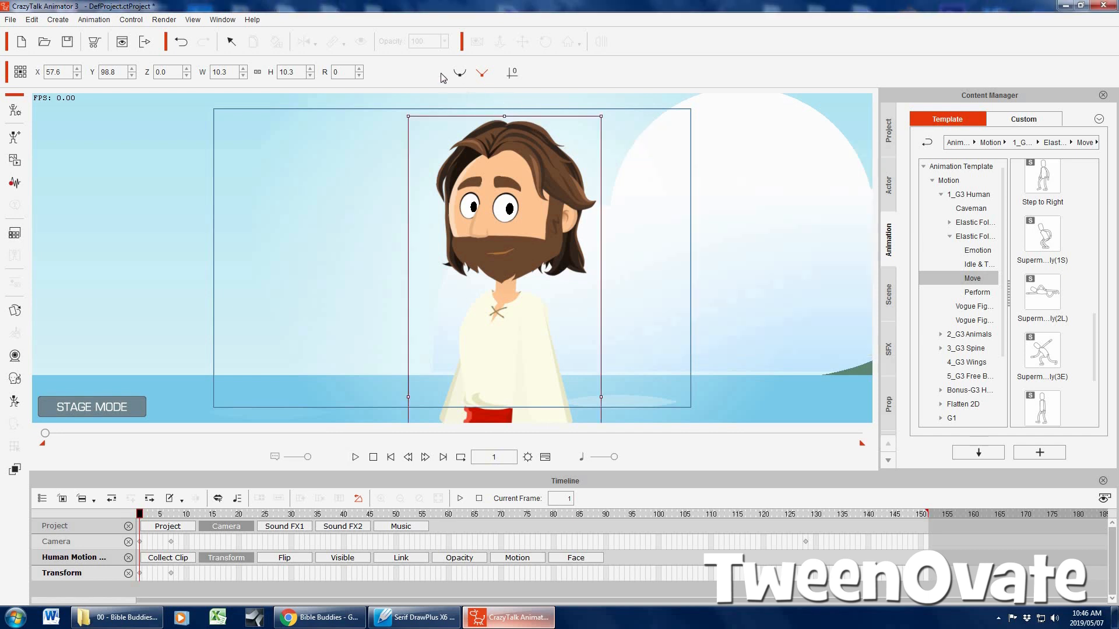
# Turn on Camera Record Mode, play the animation to check the adjusted gaze and return to frame 1
pyautogui.click(476, 42)
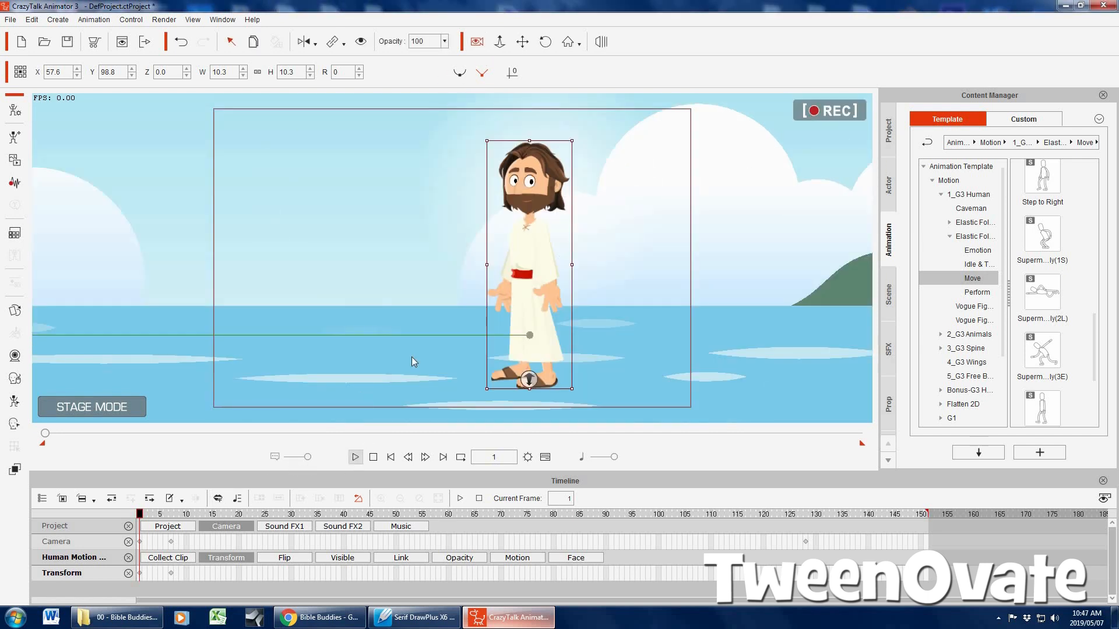
pyautogui.press('space')
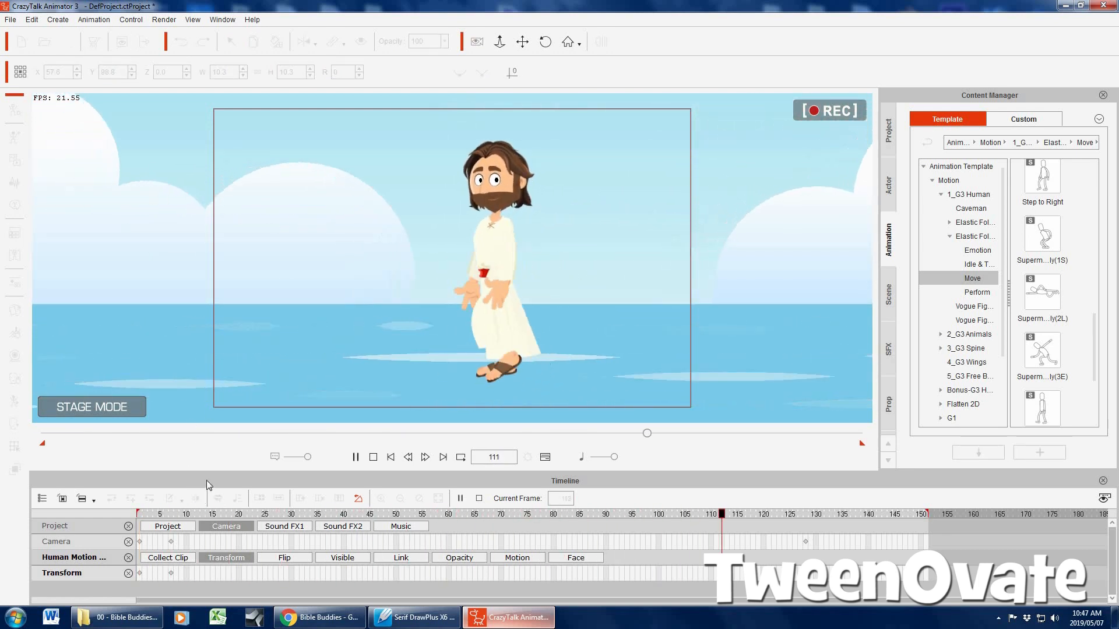
pyautogui.click(391, 458)
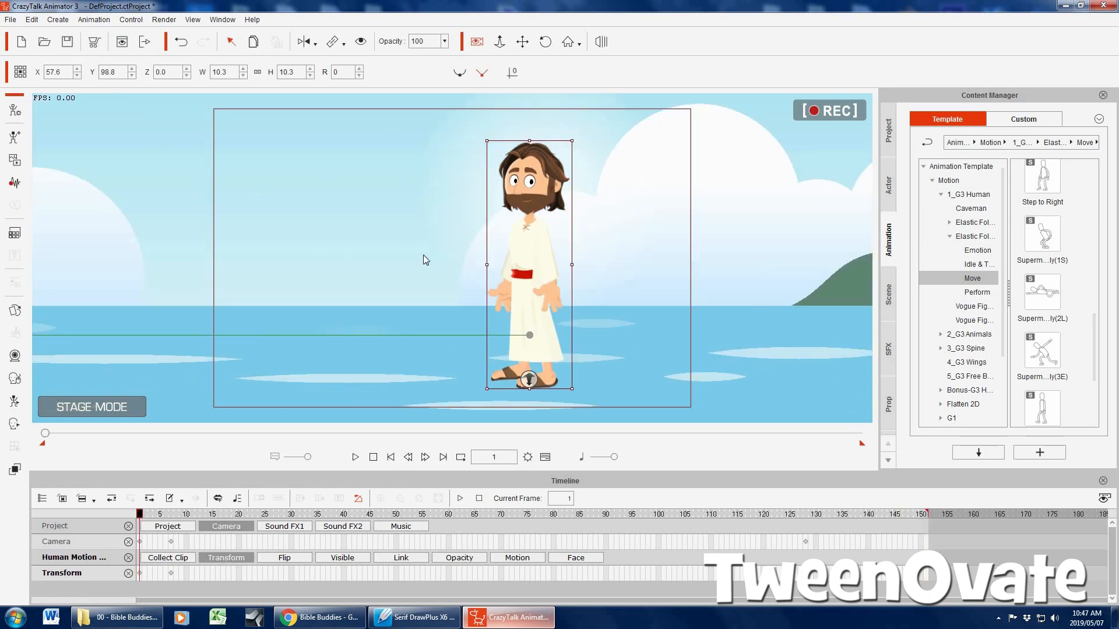
# Open the Sprite Editor for the character's face and set the mouth to SmileOpen at frame 1
pyautogui.click(15, 312)
pyautogui.click(792, 111)
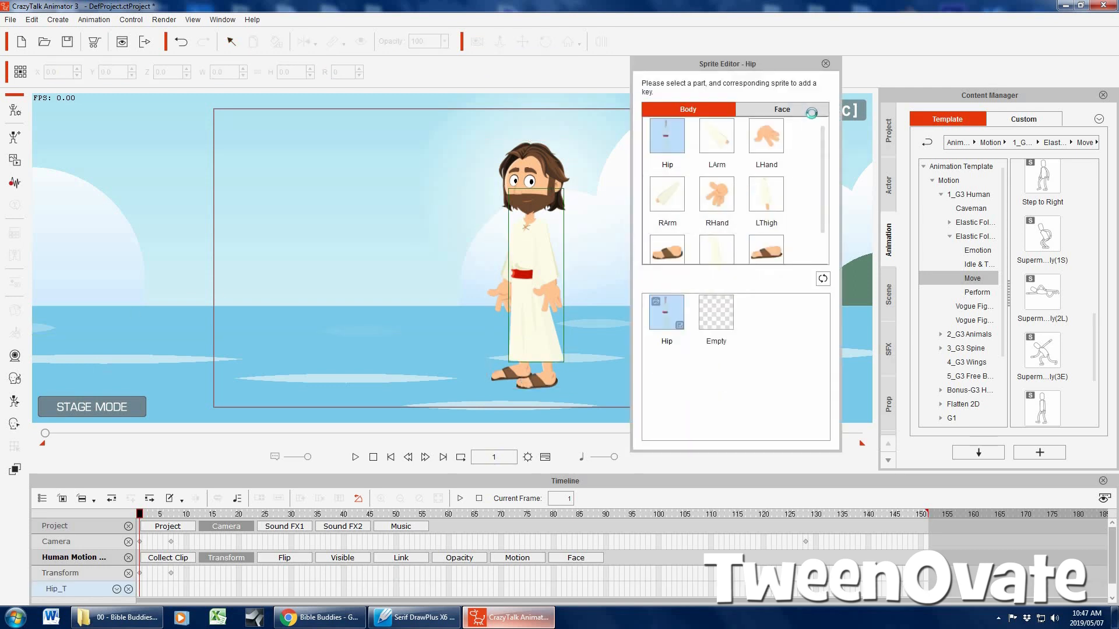
pyautogui.click(714, 193)
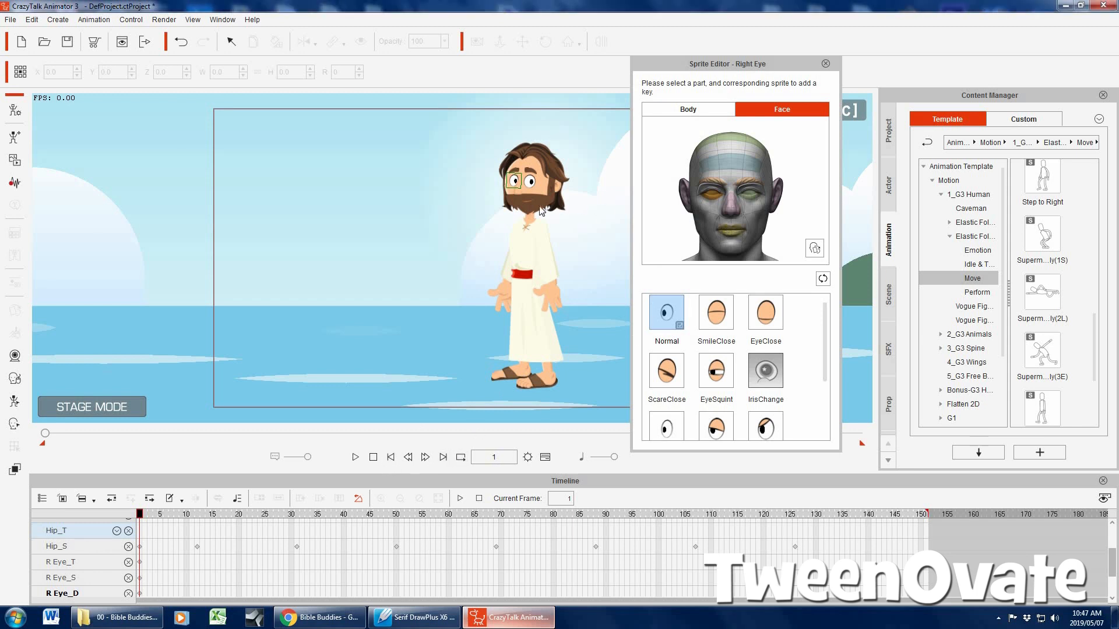
pyautogui.click(727, 235)
pyautogui.click(701, 331)
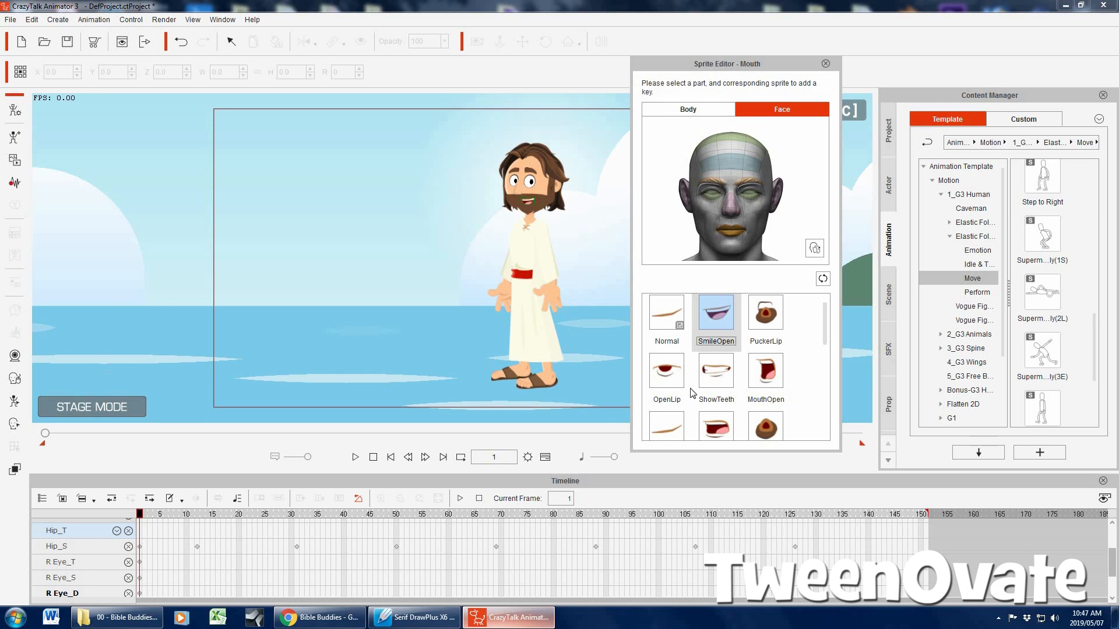
pyautogui.scroll(-5, 827, 328)
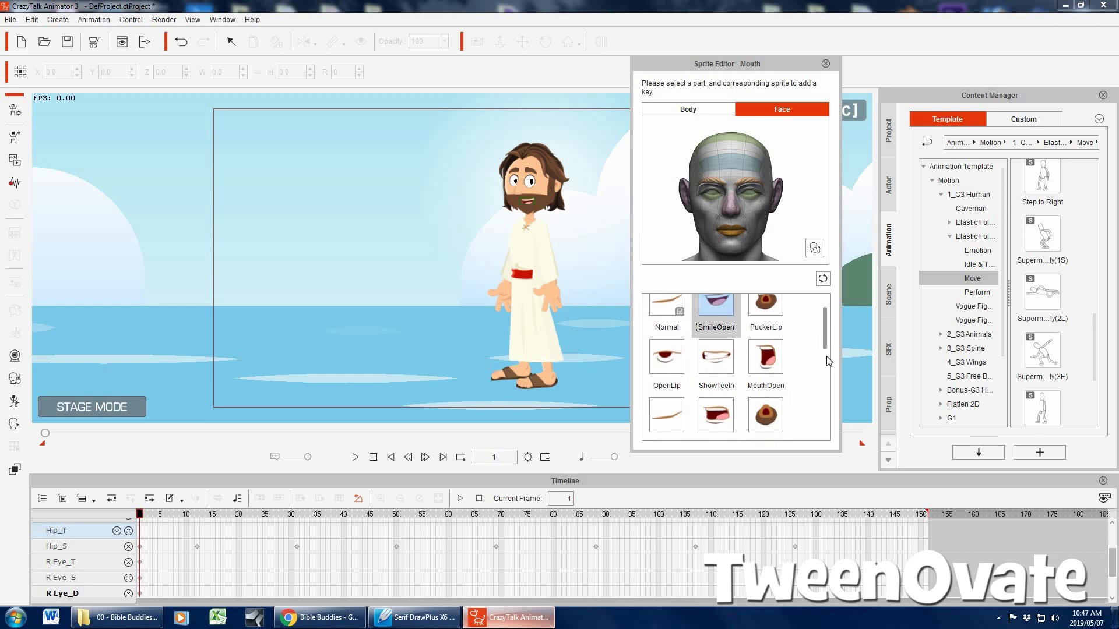
pyautogui.scroll(5, 826, 347)
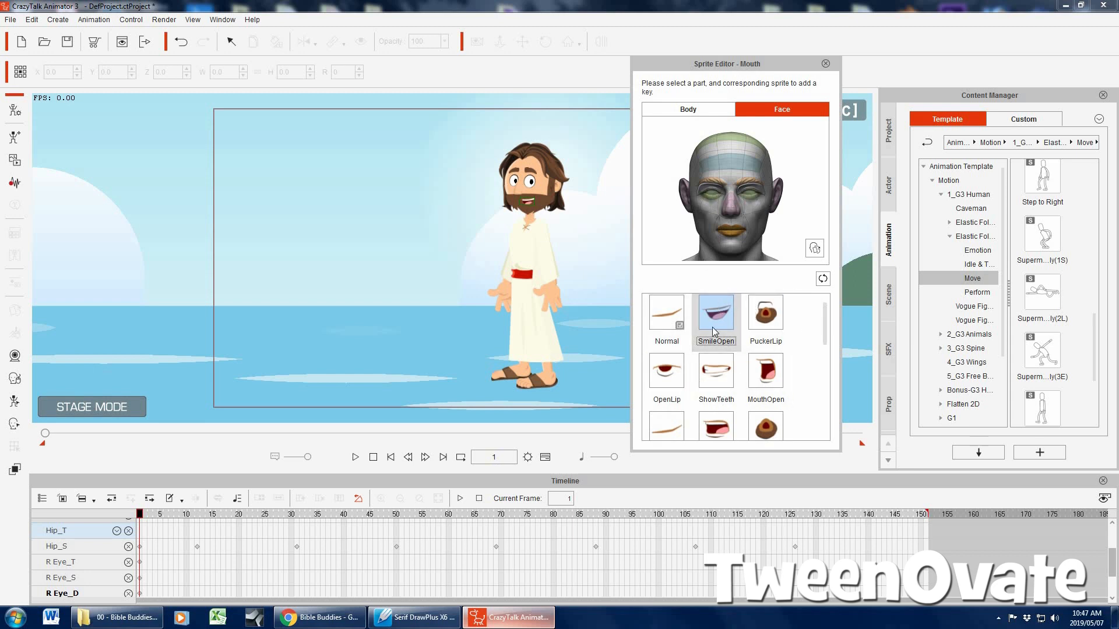
# Look through the character's eye and brow sprites, and play the animation to check the smile
pyautogui.click(716, 196)
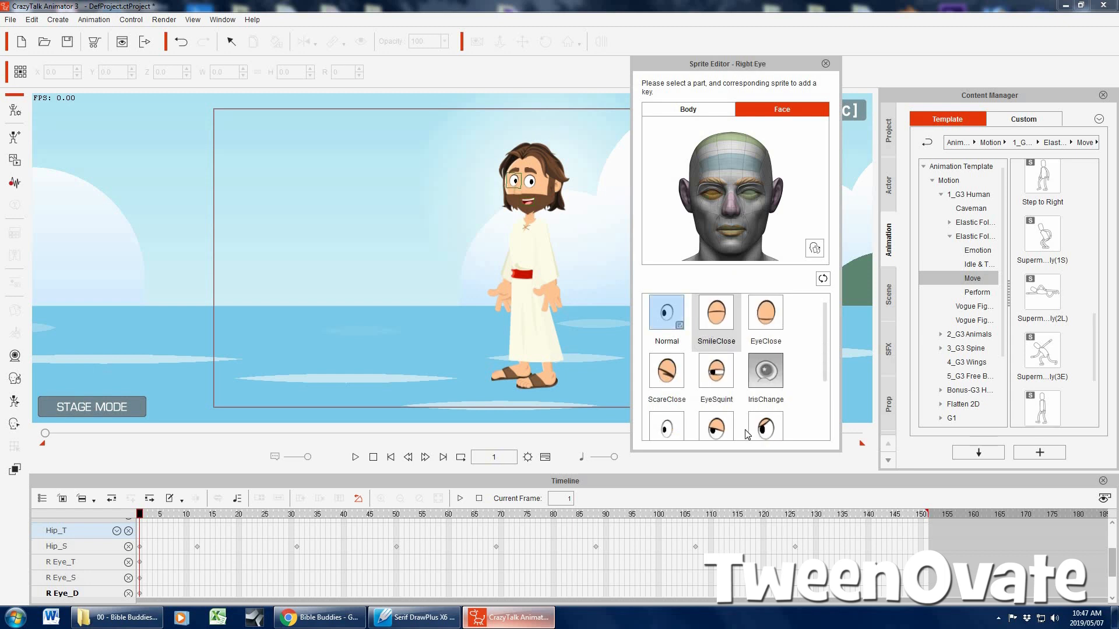
pyautogui.click(749, 192)
pyautogui.click(716, 196)
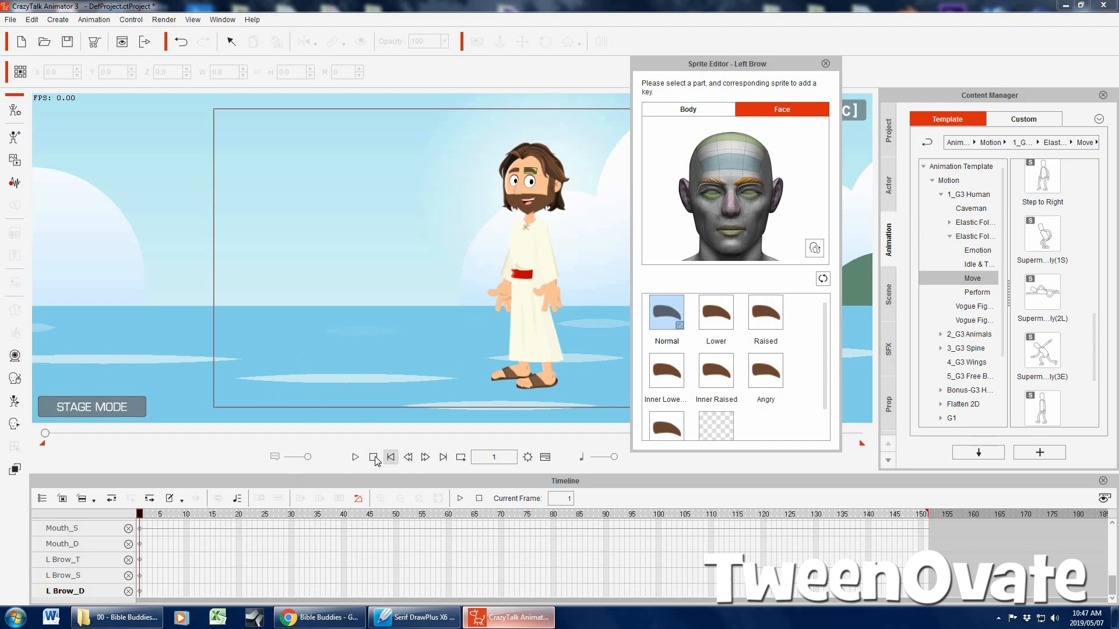
pyautogui.click(356, 457)
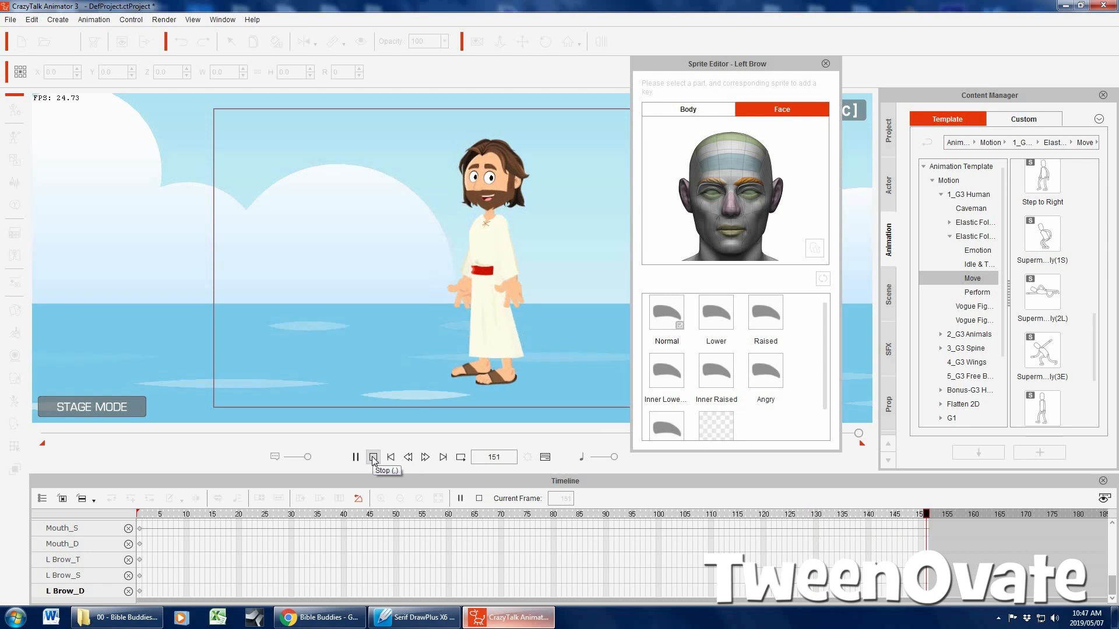
pyautogui.click(373, 458)
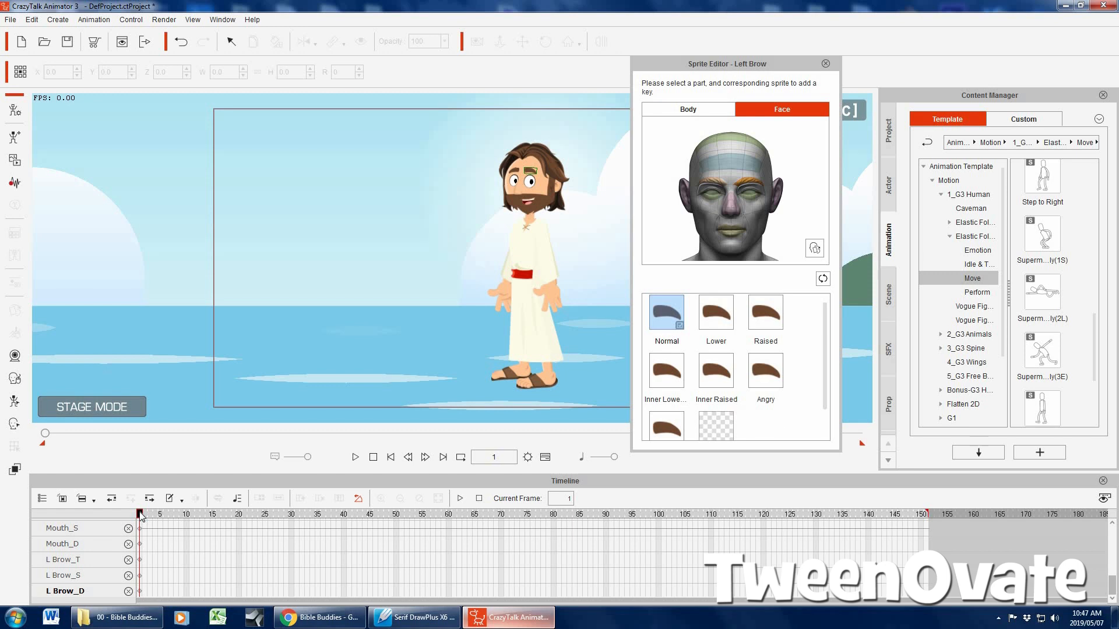
# Add a blink by setting both eyes to EyeClose at frame 24 and back to Normal at frame 26
pyautogui.moveTo(155, 516); pyautogui.dragTo(260, 515)
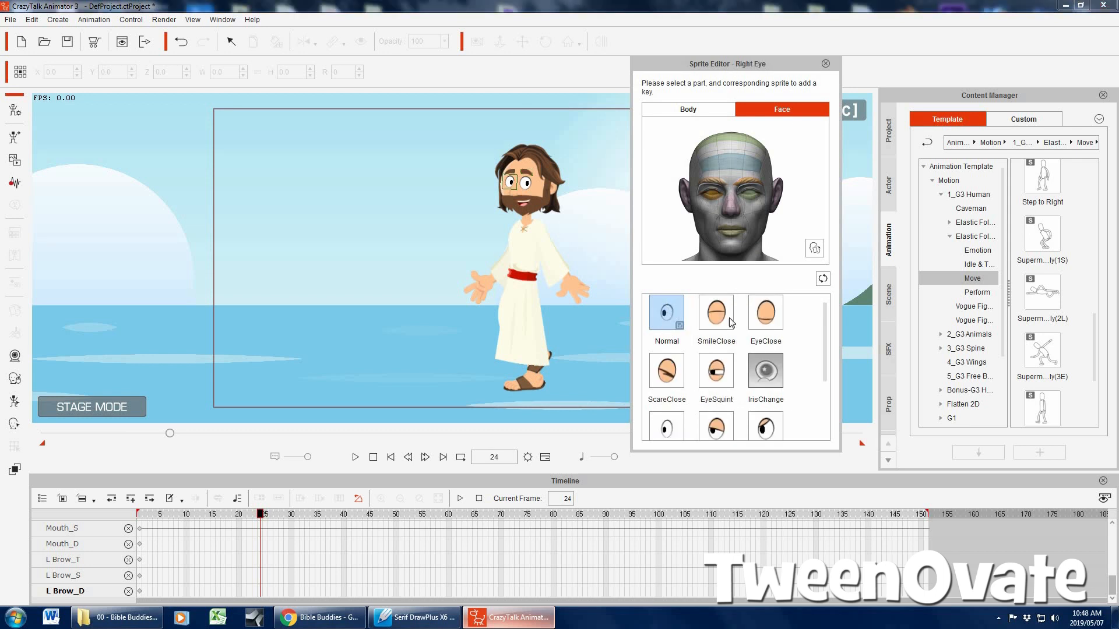
pyautogui.click(767, 314)
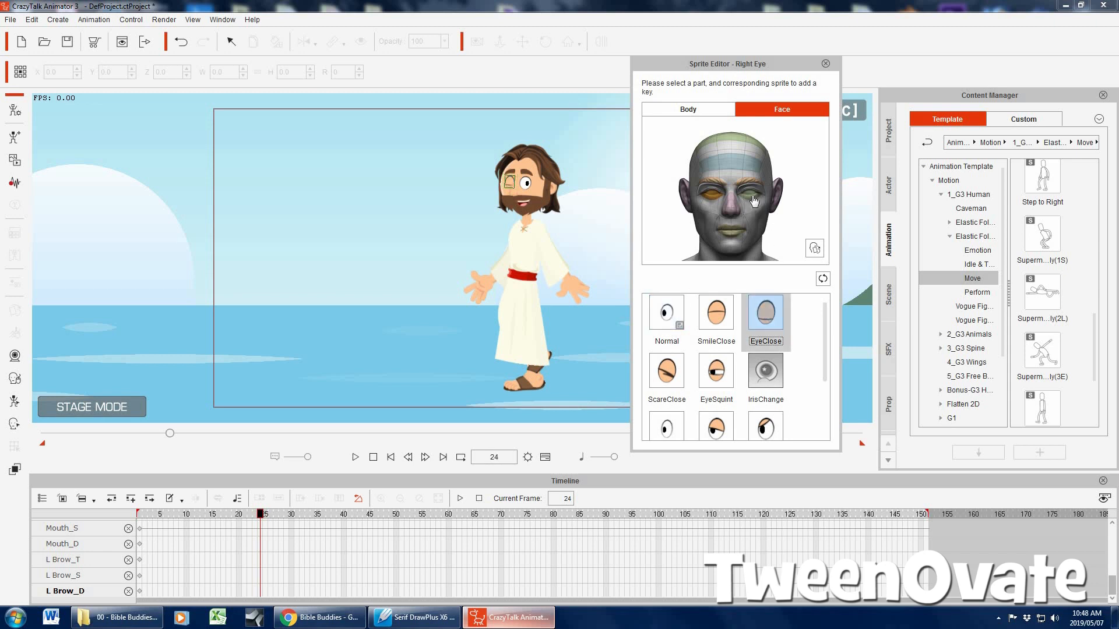
pyautogui.click(754, 198)
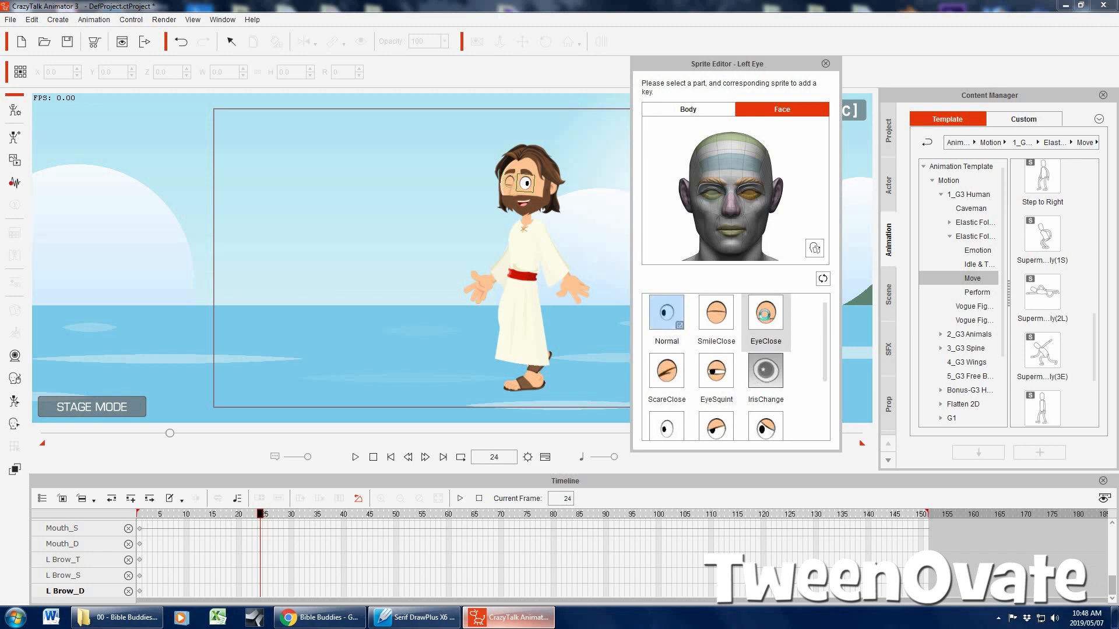
pyautogui.click(765, 312)
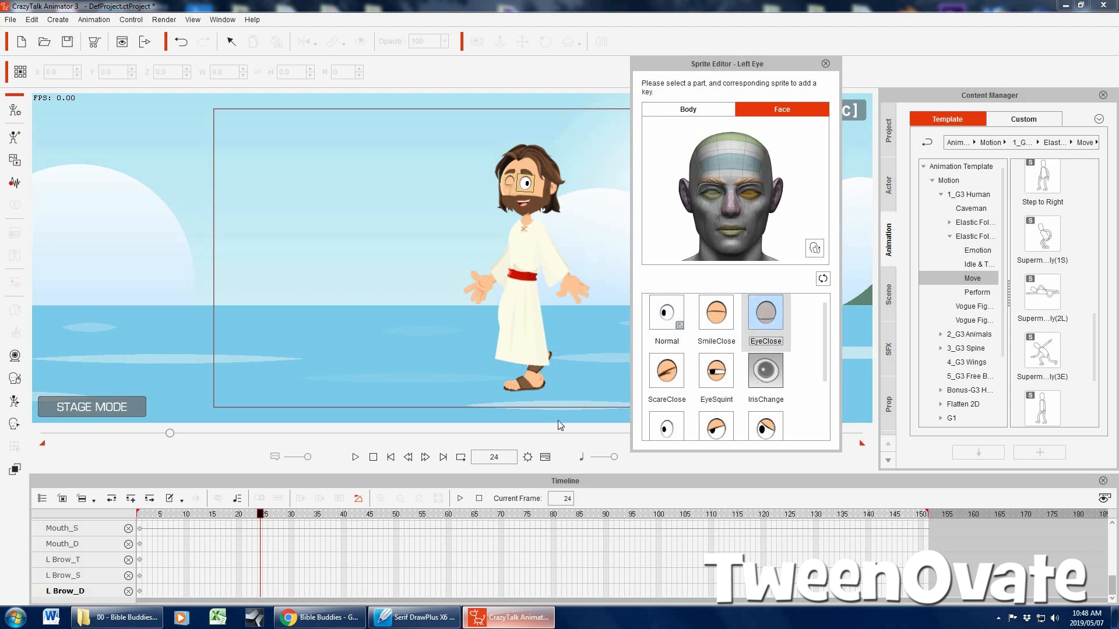
pyautogui.click(425, 457)
pyautogui.click(425, 457)
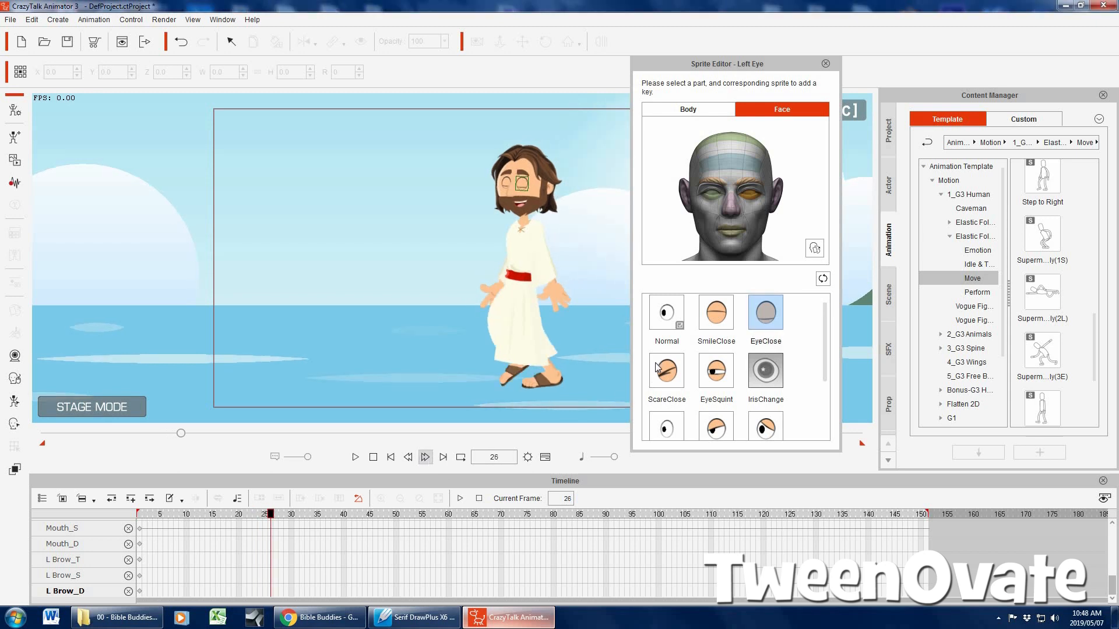
pyautogui.click(666, 313)
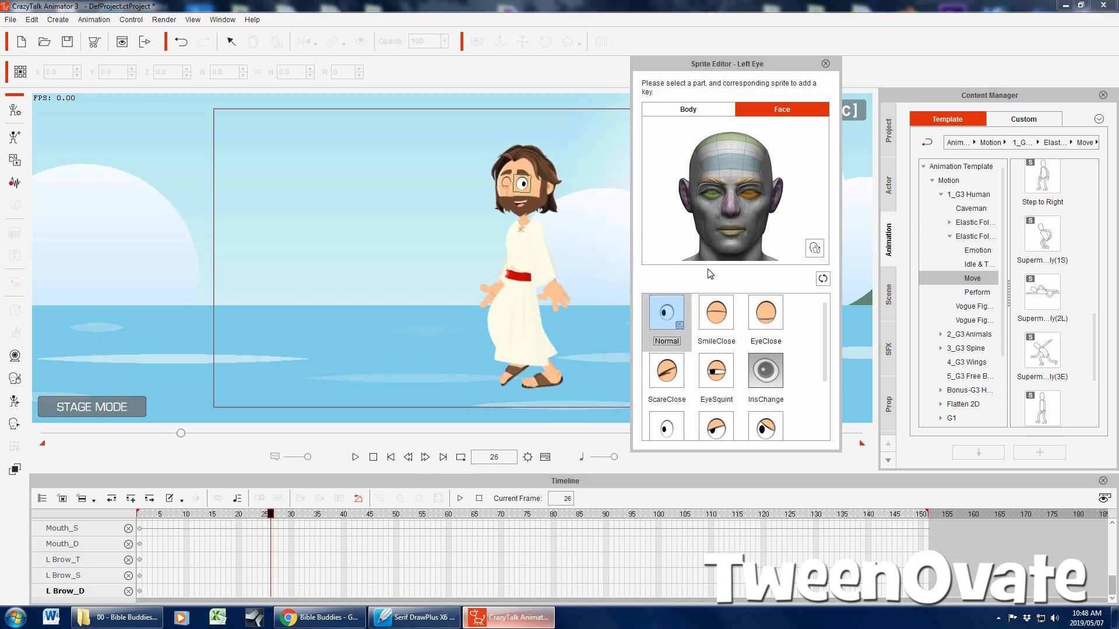
pyautogui.click(709, 193)
# Add a second blink by setting both eyes to EyeClose at frame 78 and back to Normal at frame 80
pyautogui.moveTo(296, 514); pyautogui.dragTo(545, 514)
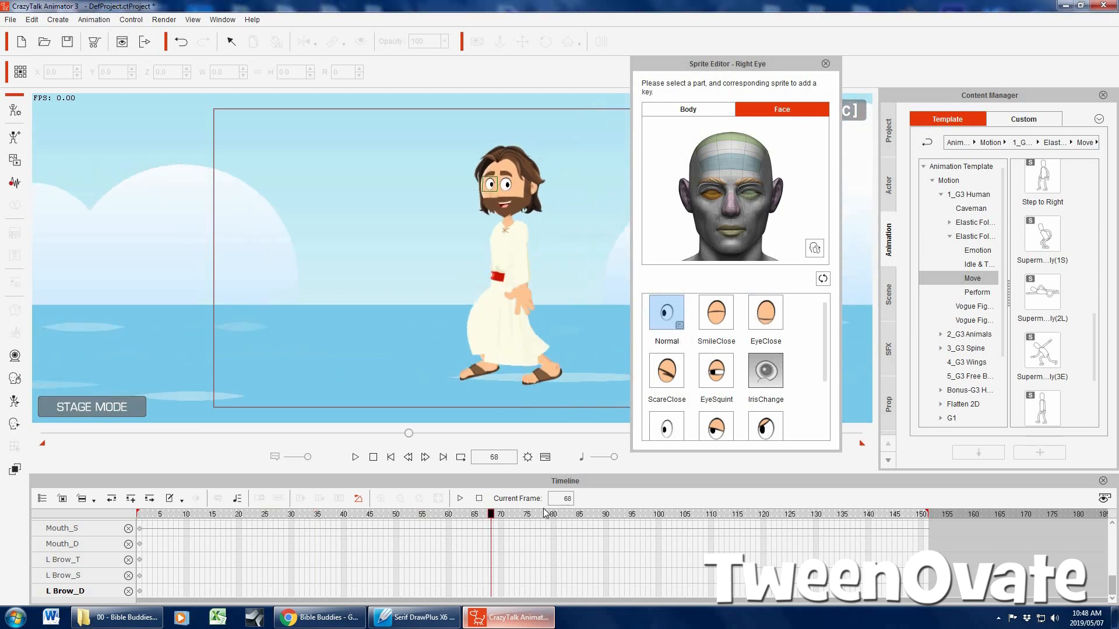
pyautogui.click(765, 315)
pyautogui.click(744, 193)
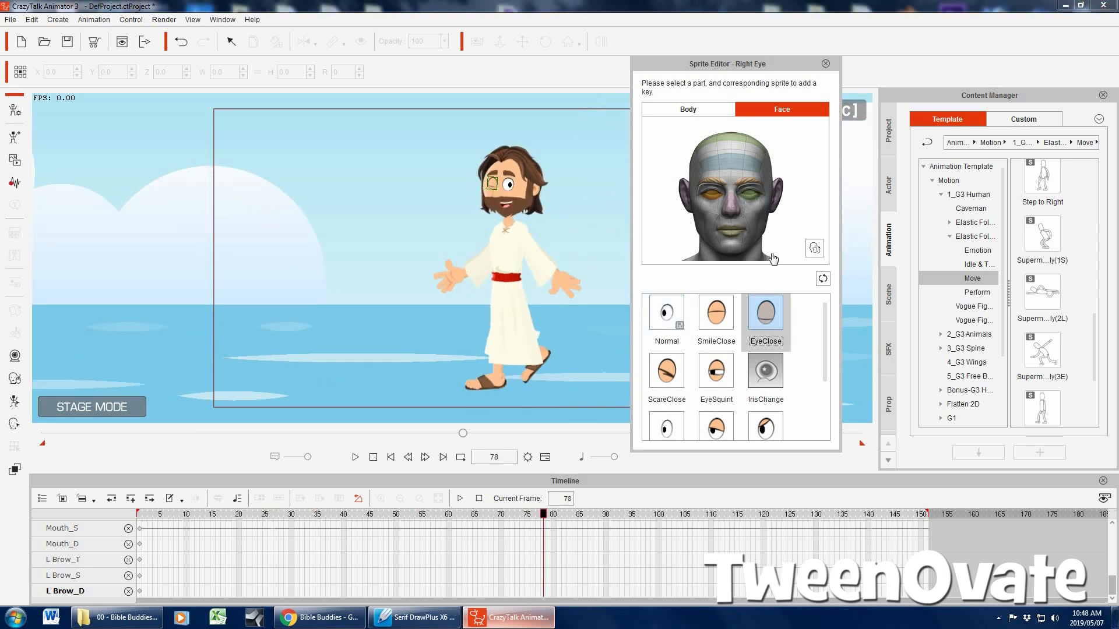
pyautogui.click(761, 313)
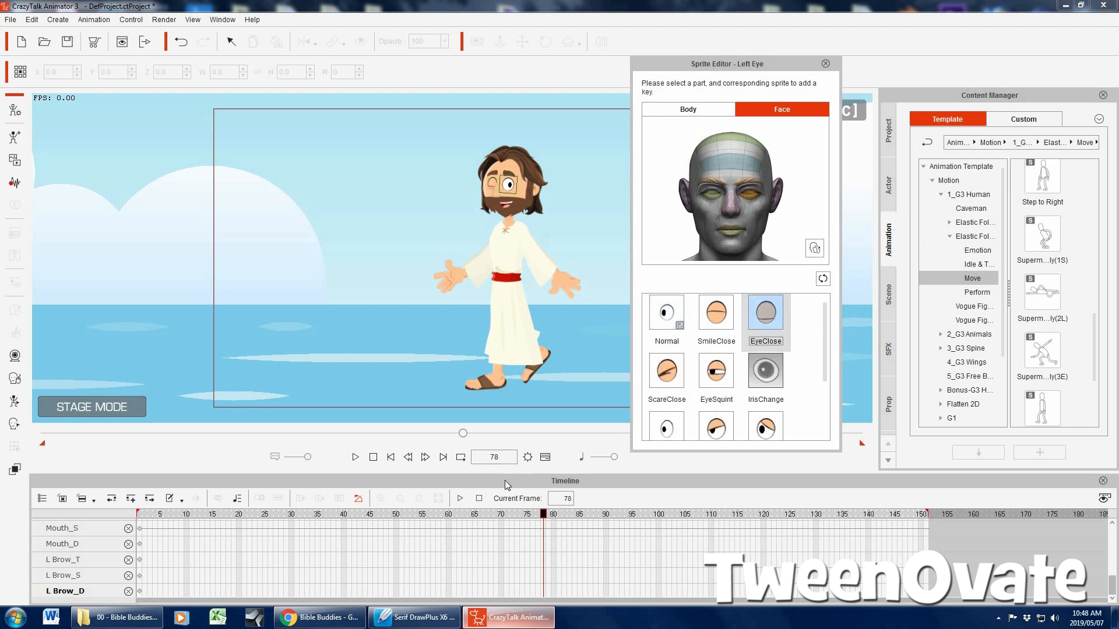
pyautogui.click(425, 458)
pyautogui.click(425, 457)
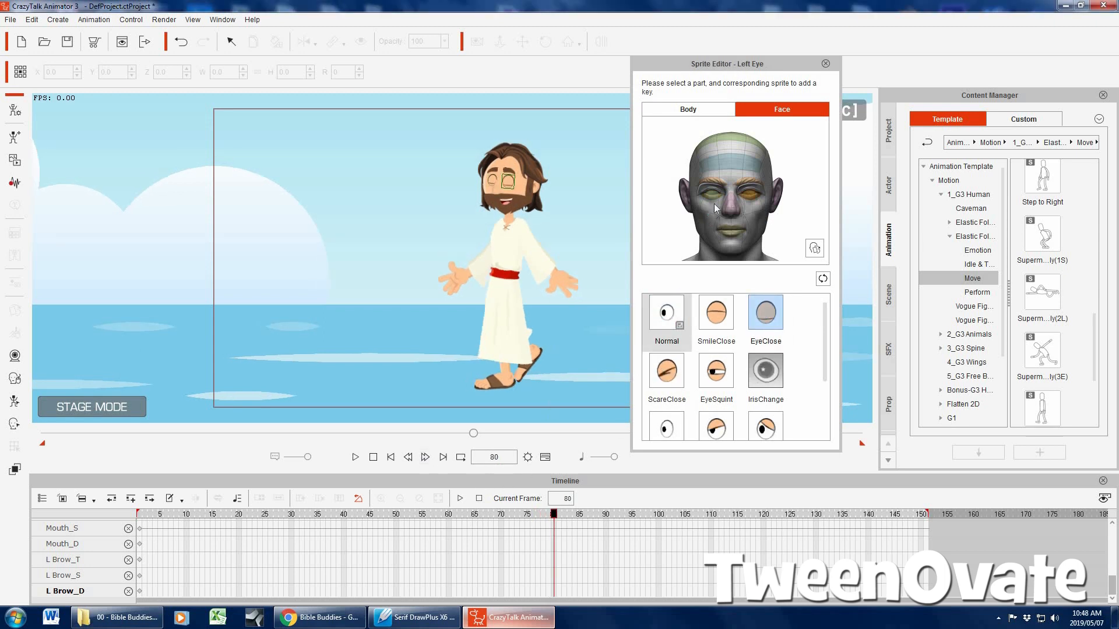
pyautogui.click(673, 317)
pyautogui.click(712, 194)
pyautogui.click(673, 318)
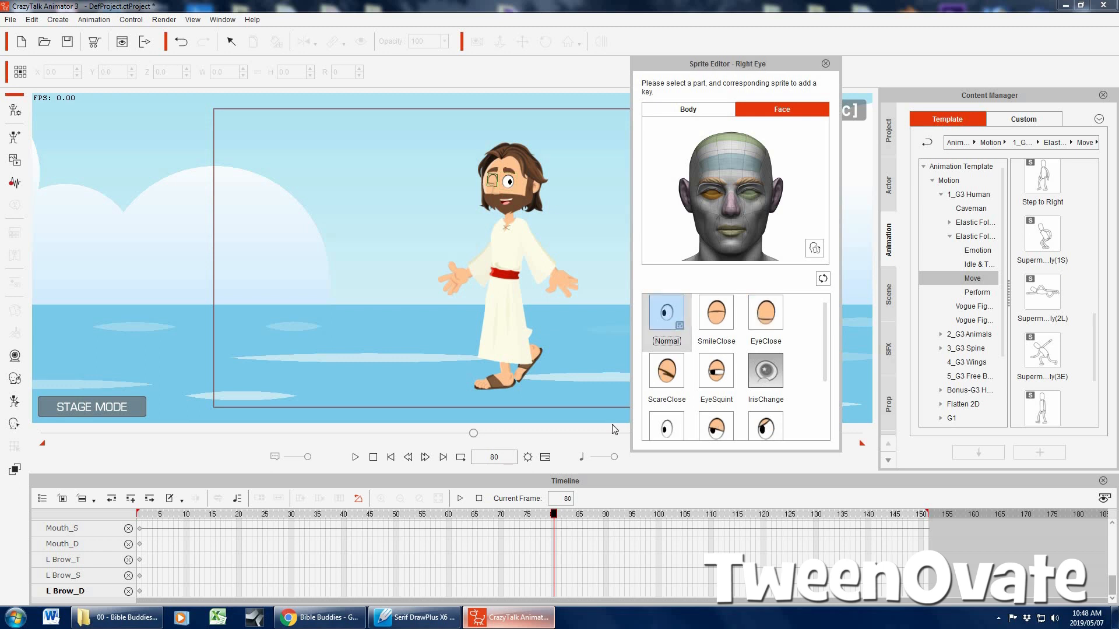
# Add a third blink with both eyes on EyeClose at frame 138 and Normal at frame 140, and play the animation from frame 1
pyautogui.moveTo(550, 513); pyautogui.dragTo(858, 514)
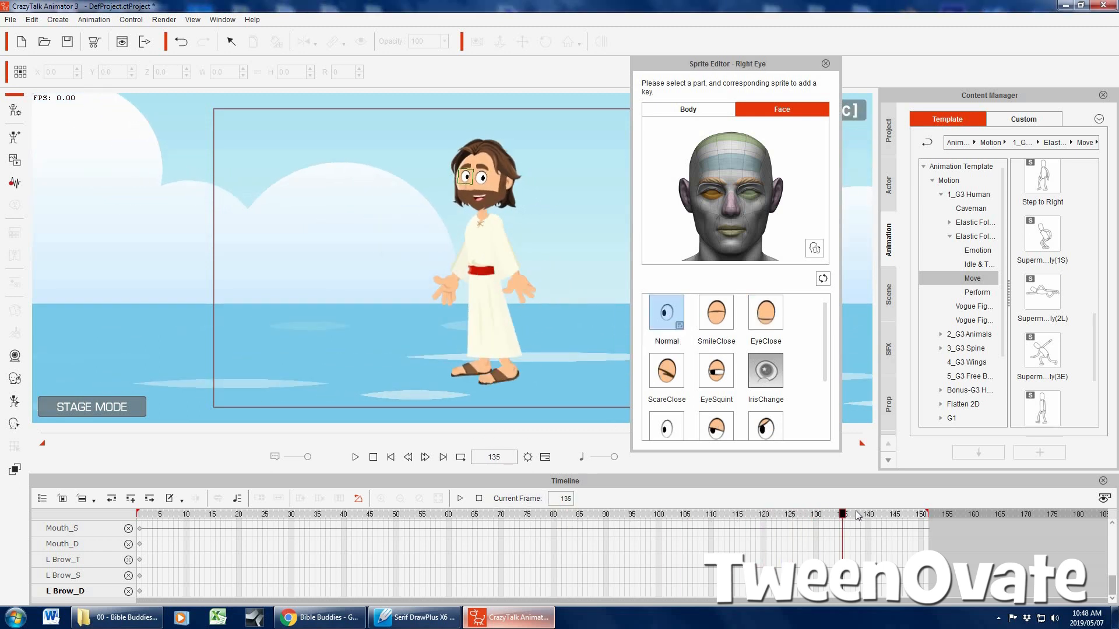
pyautogui.click(748, 198)
pyautogui.click(768, 321)
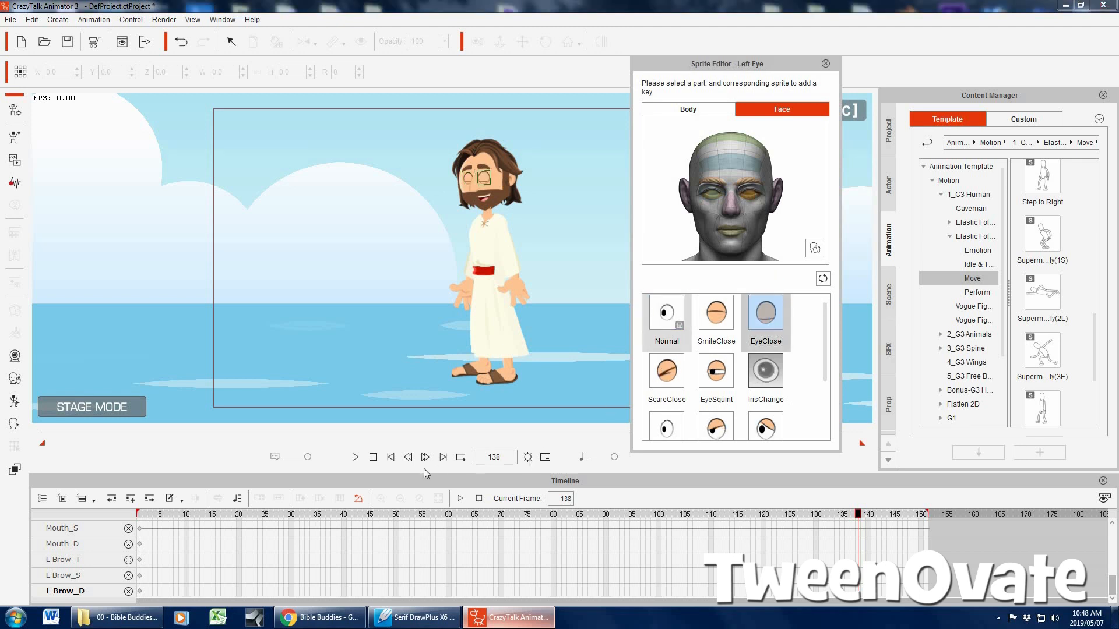
pyautogui.click(426, 457)
pyautogui.click(425, 458)
pyautogui.click(666, 313)
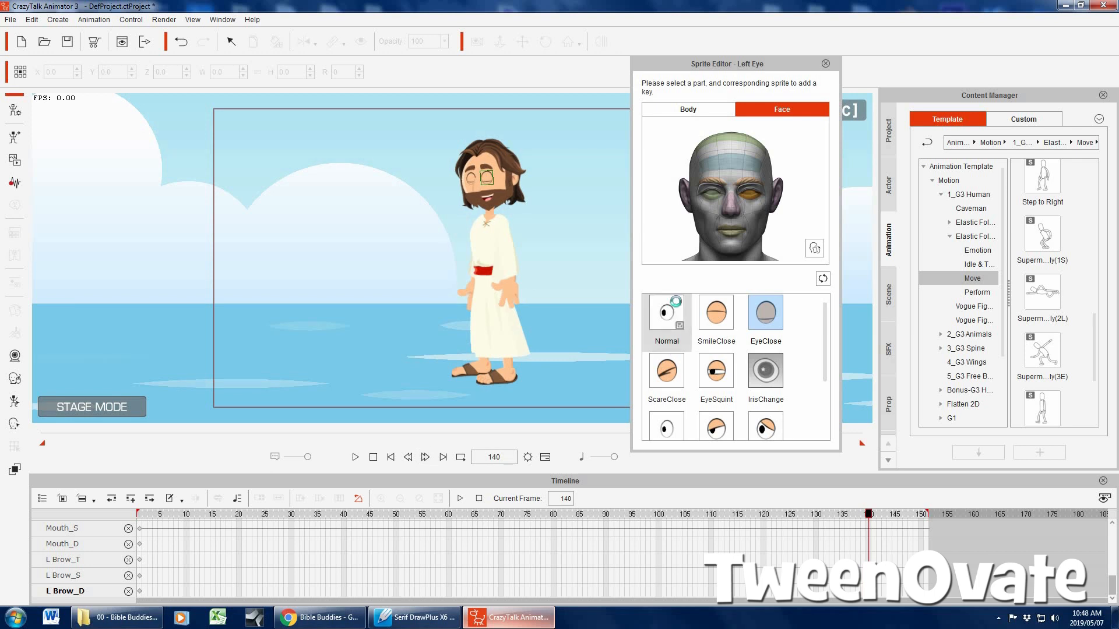
pyautogui.click(714, 194)
pyautogui.click(665, 313)
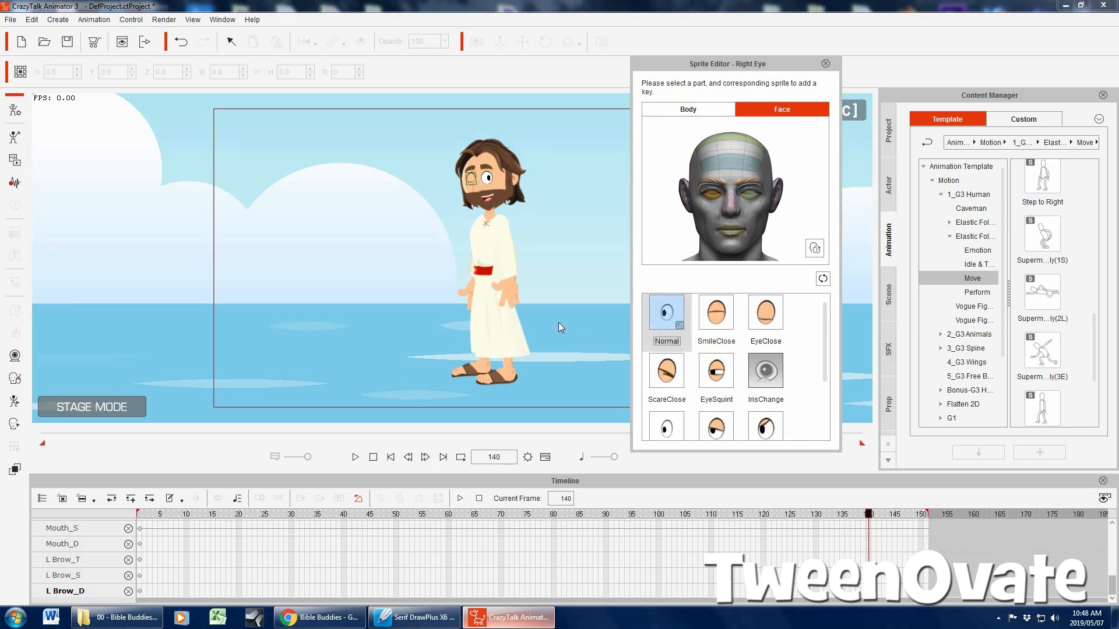
pyautogui.click(392, 458)
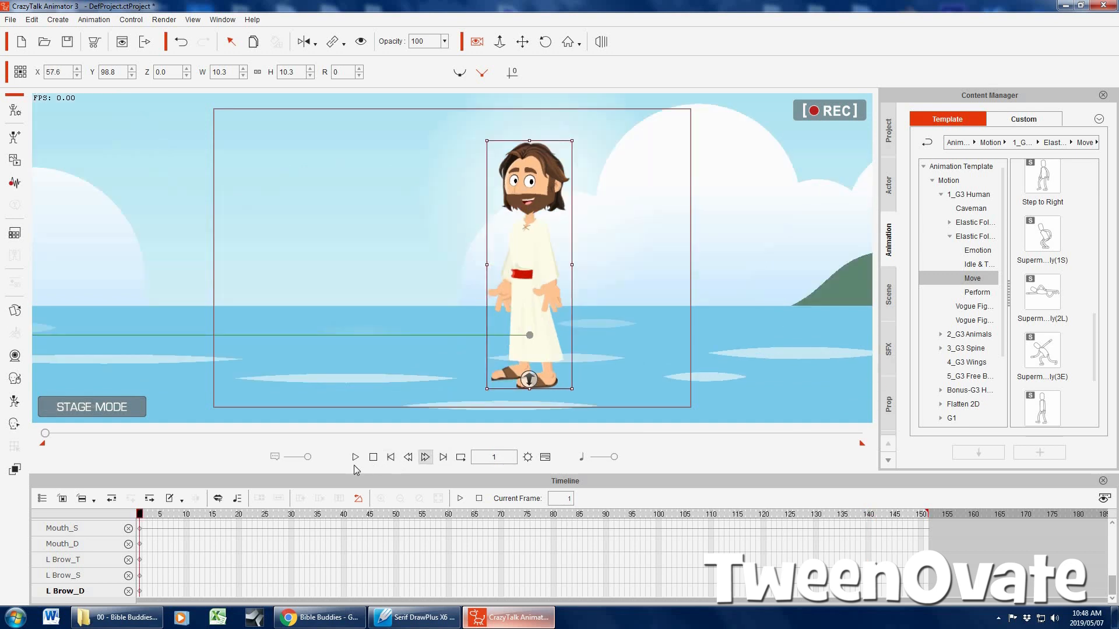
pyautogui.click(355, 457)
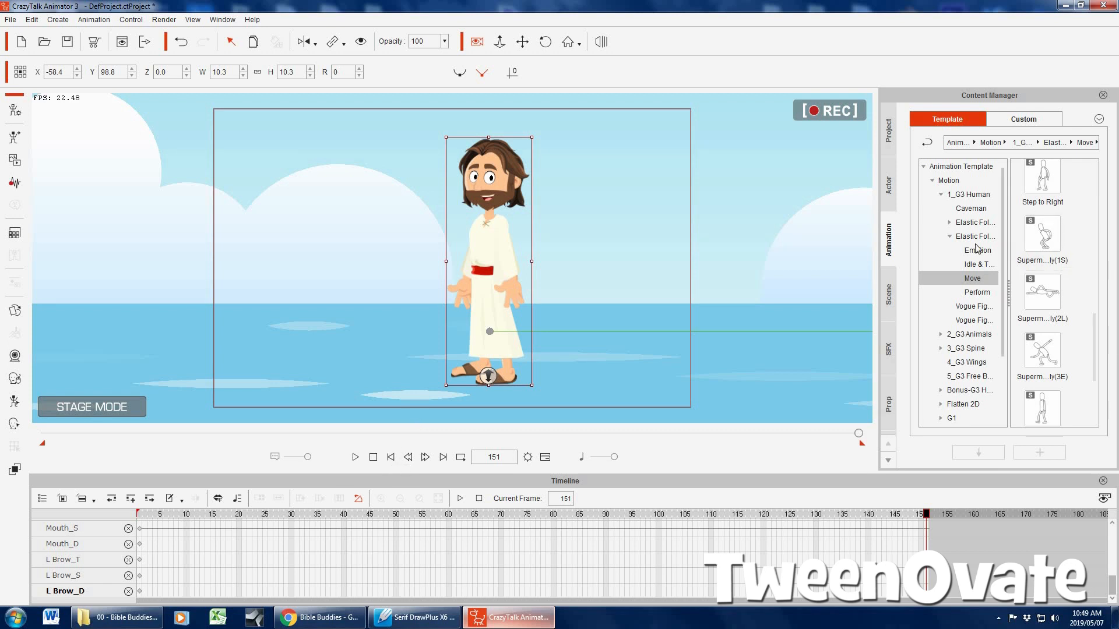
# Look through the Move and Perform motion templates for G3 humans, and collapse the motion folders
pyautogui.moveTo(1094, 332); pyautogui.dragTo(1110, 182)
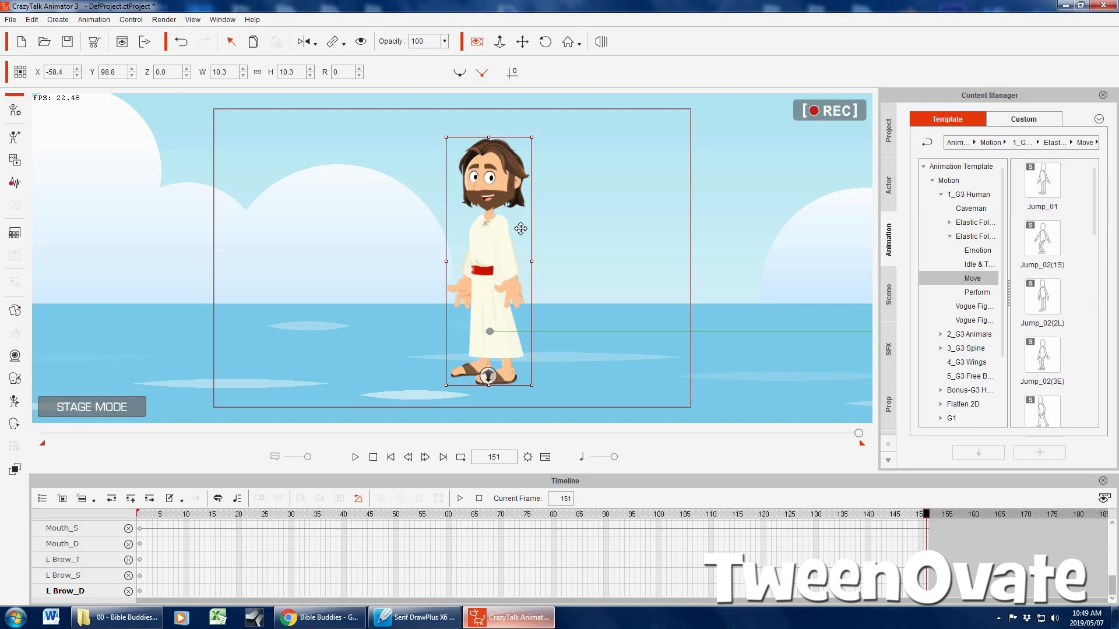
pyautogui.click(978, 292)
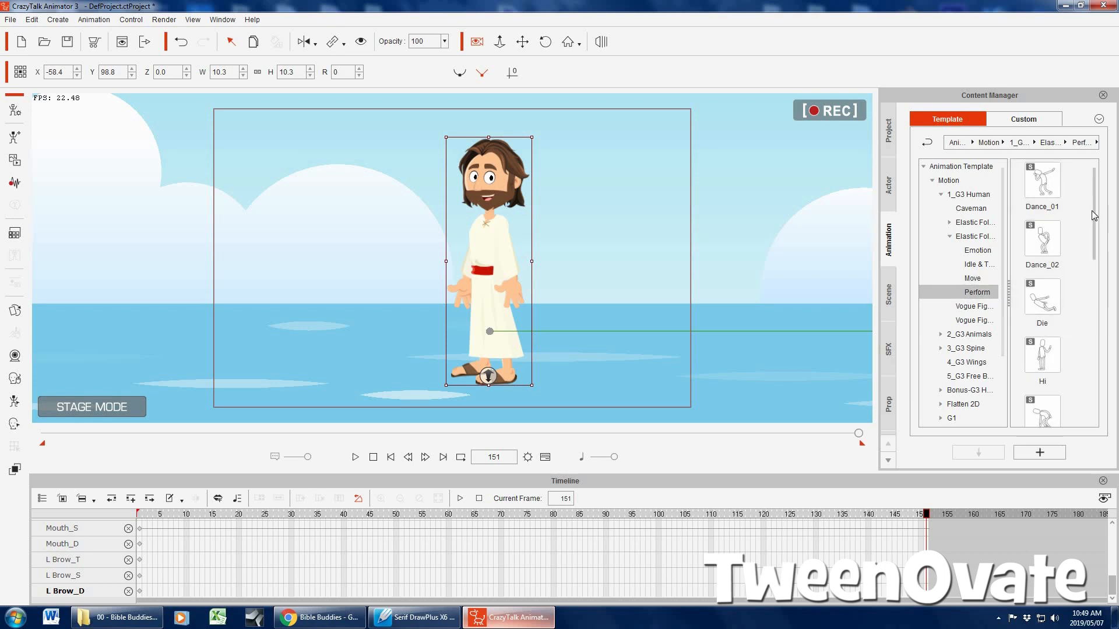
pyautogui.scroll(-1, 1094, 250)
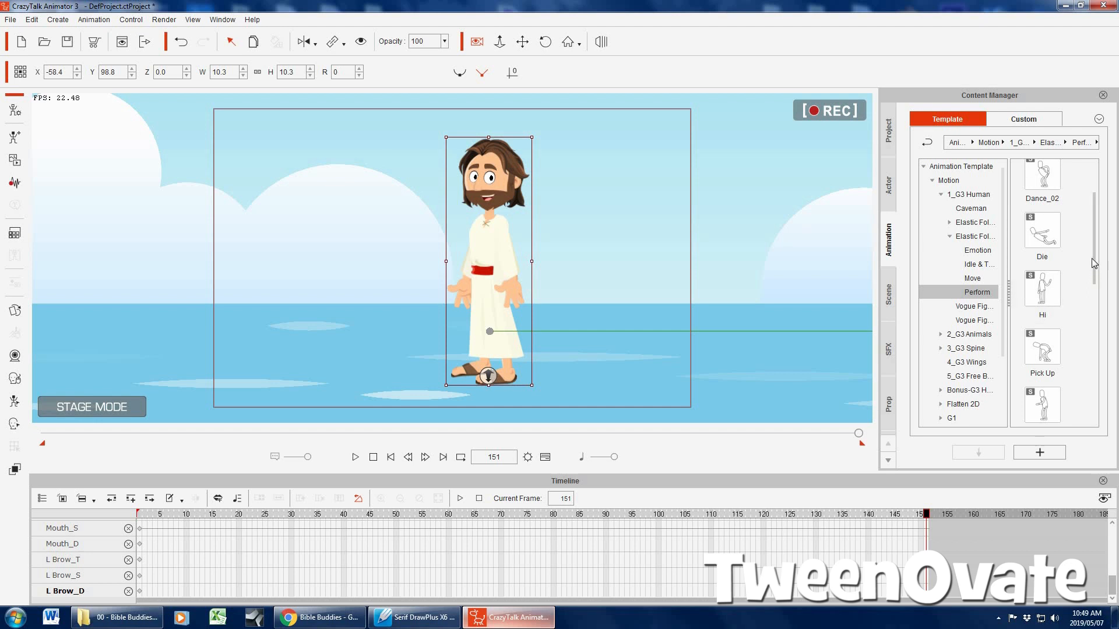
pyautogui.scroll(-1, 1064, 301)
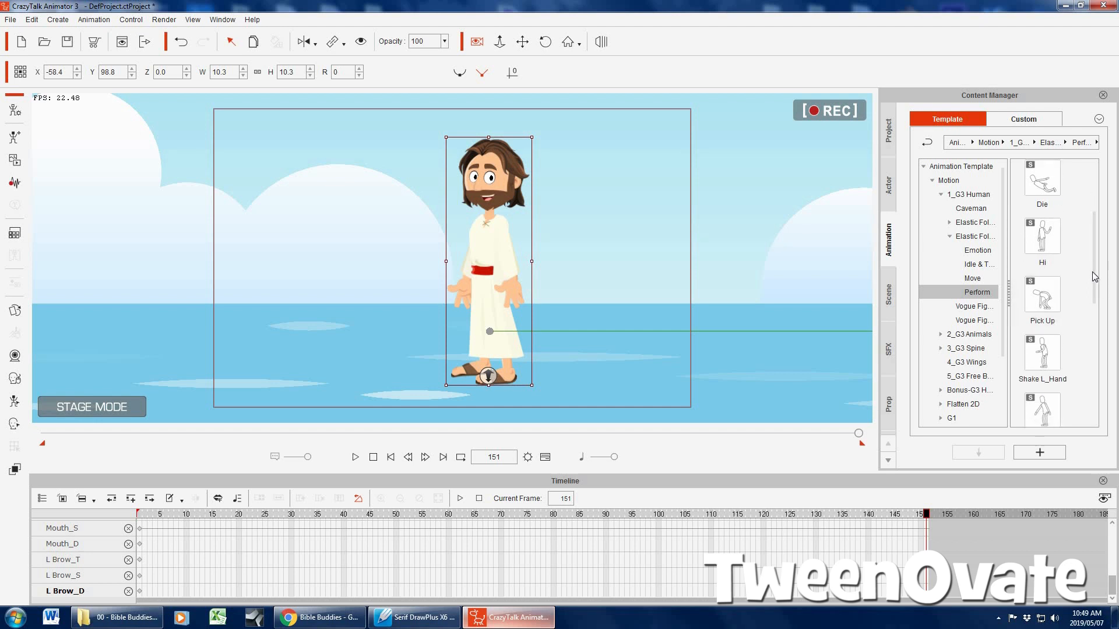
pyautogui.scroll(-3, 1053, 296)
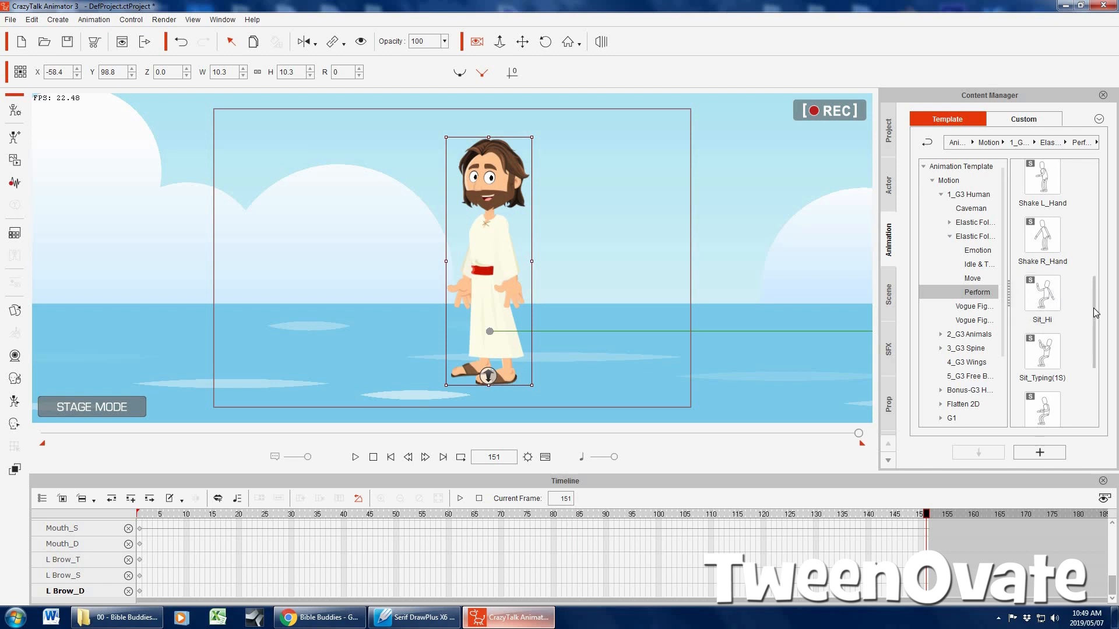
pyautogui.scroll(-2, 1095, 348)
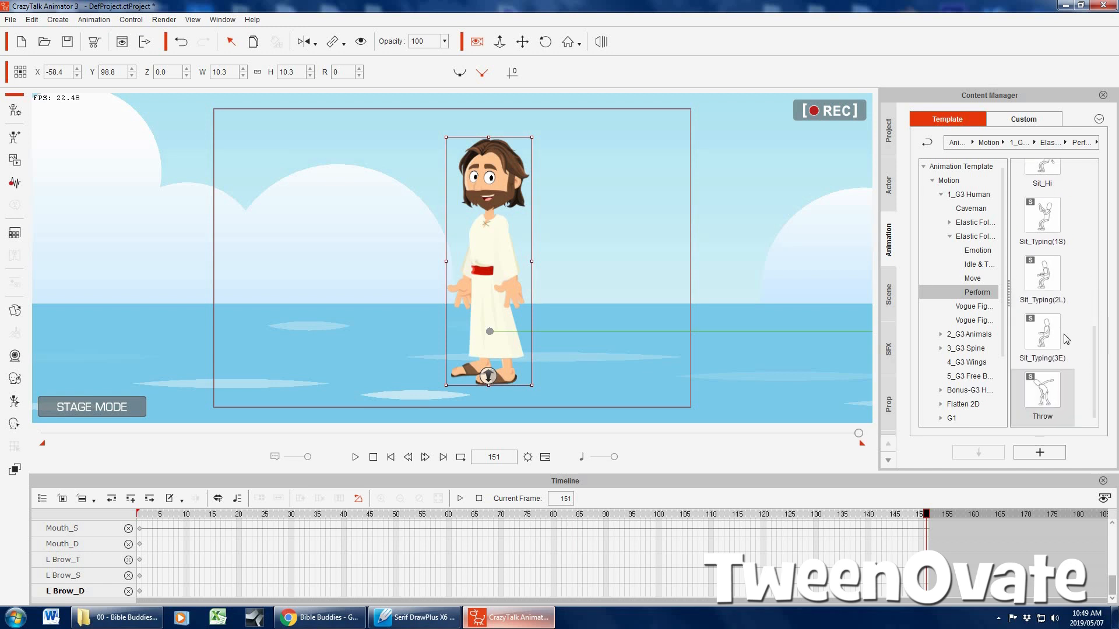
pyautogui.click(950, 236)
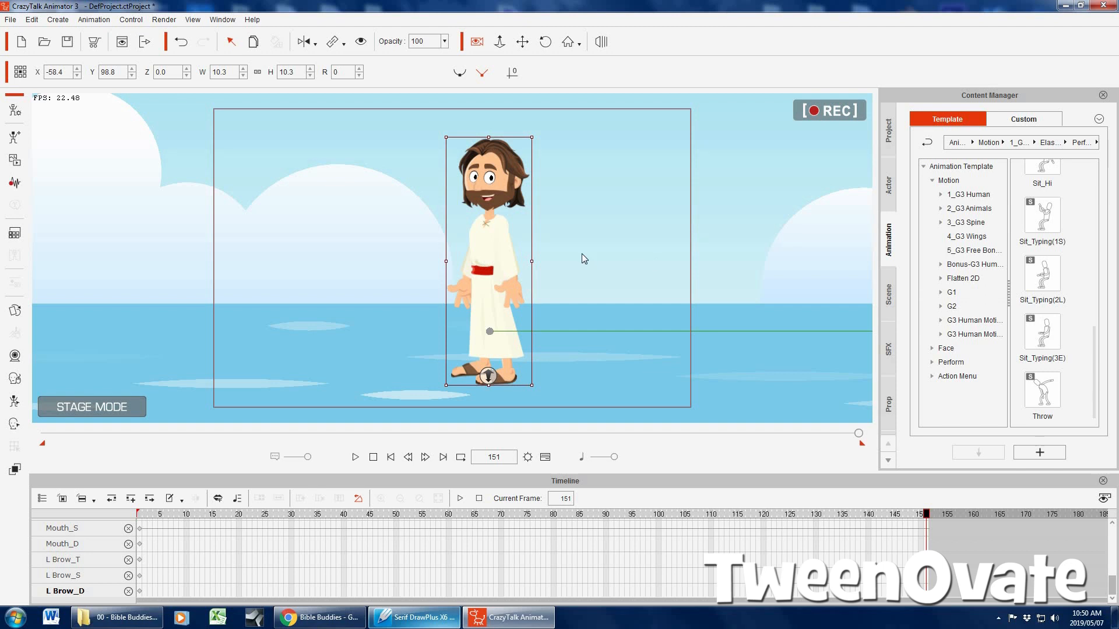
# Play the walking animation from frame 1 and stop it
pyautogui.click(390, 457)
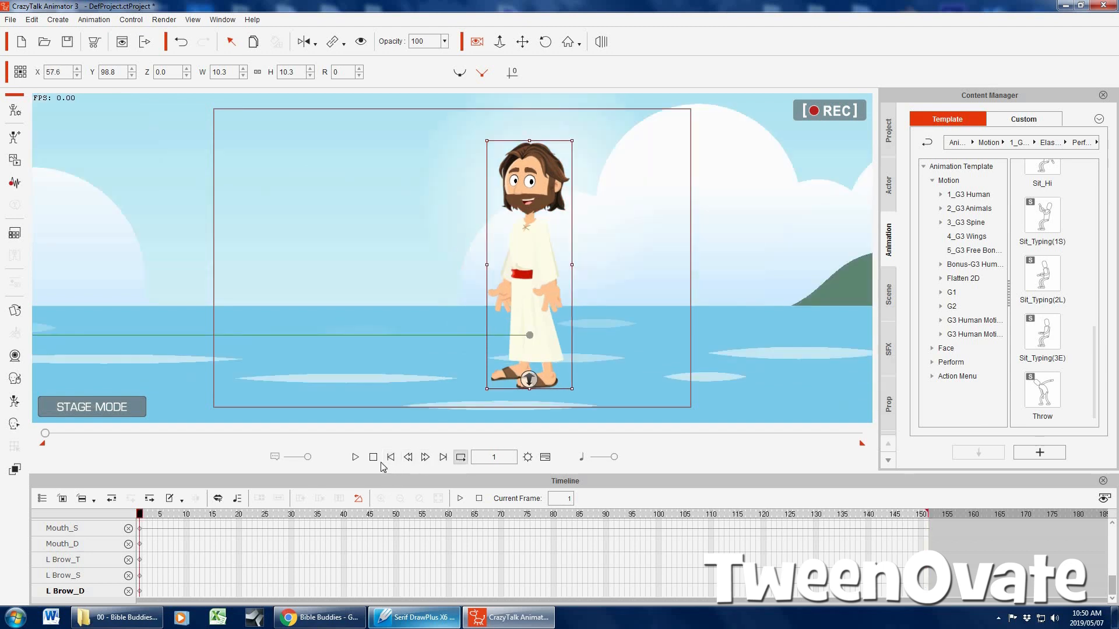
pyautogui.click(355, 457)
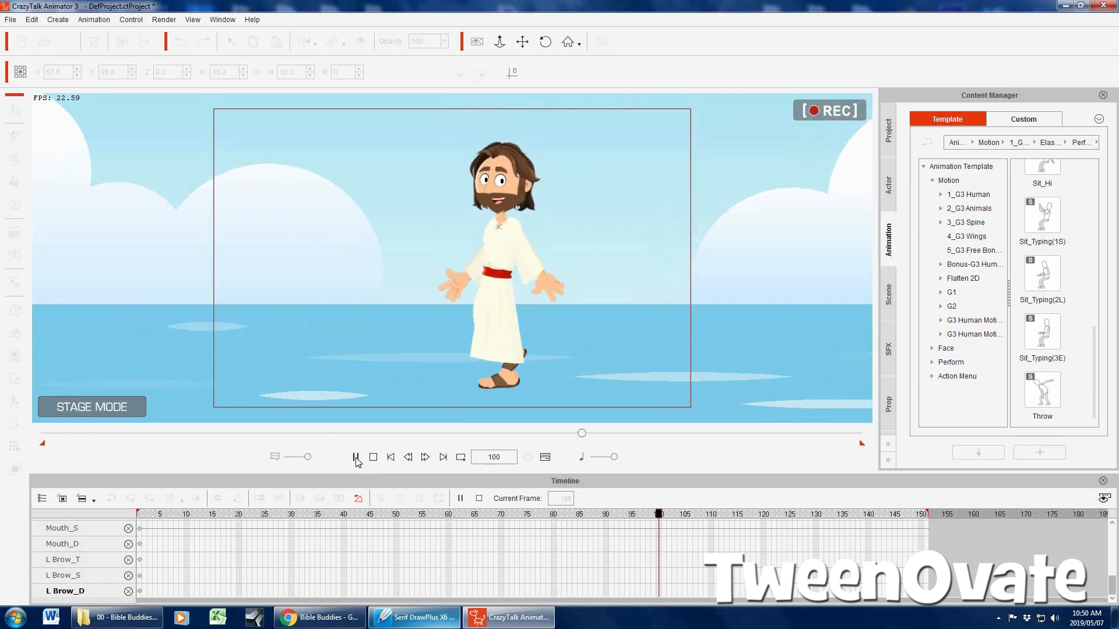
pyautogui.click(373, 457)
# Delete the whole beach scene together with the character from the stage, and switch off camera recording
pyautogui.click(523, 42)
pyautogui.scroll(-8, 674, 374)
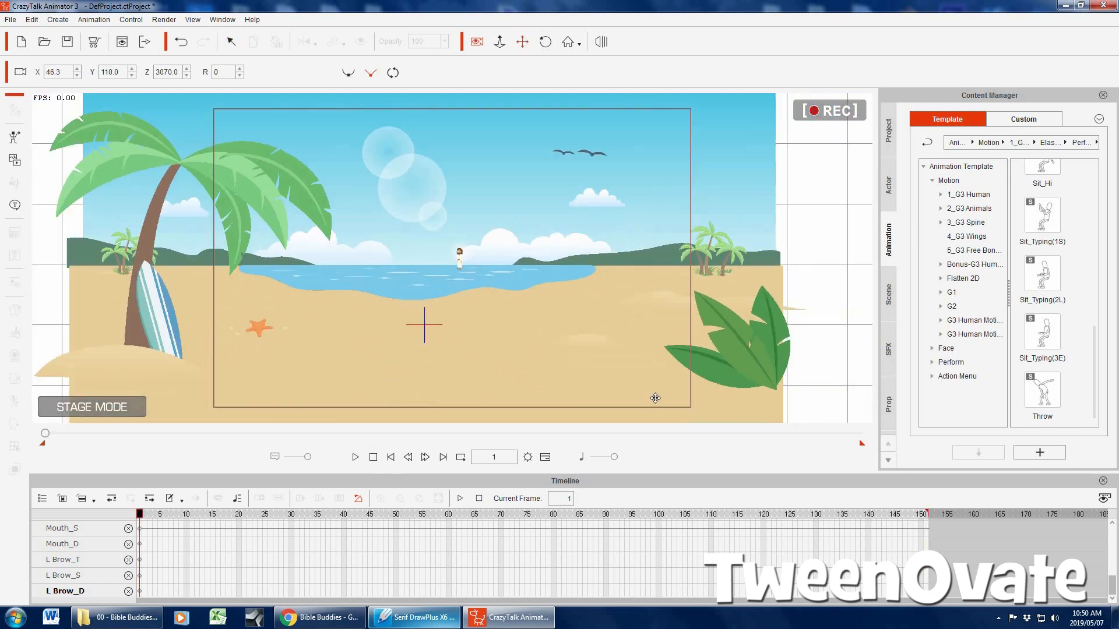
pyautogui.scroll(-5, 655, 398)
pyautogui.click(233, 43)
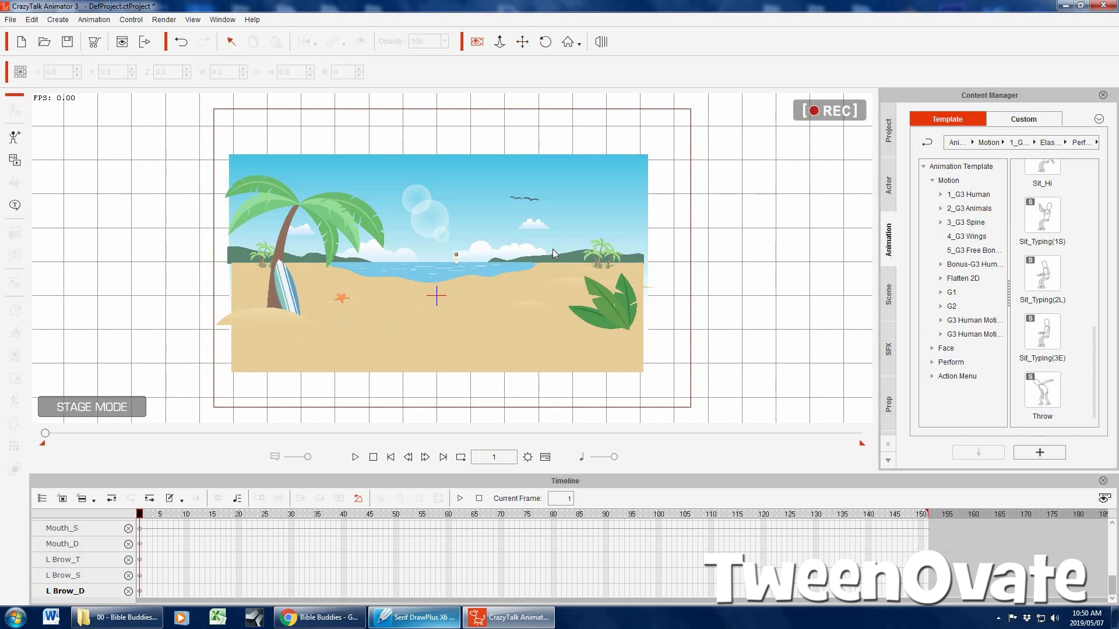
pyautogui.moveTo(738, 127); pyautogui.dragTo(204, 396)
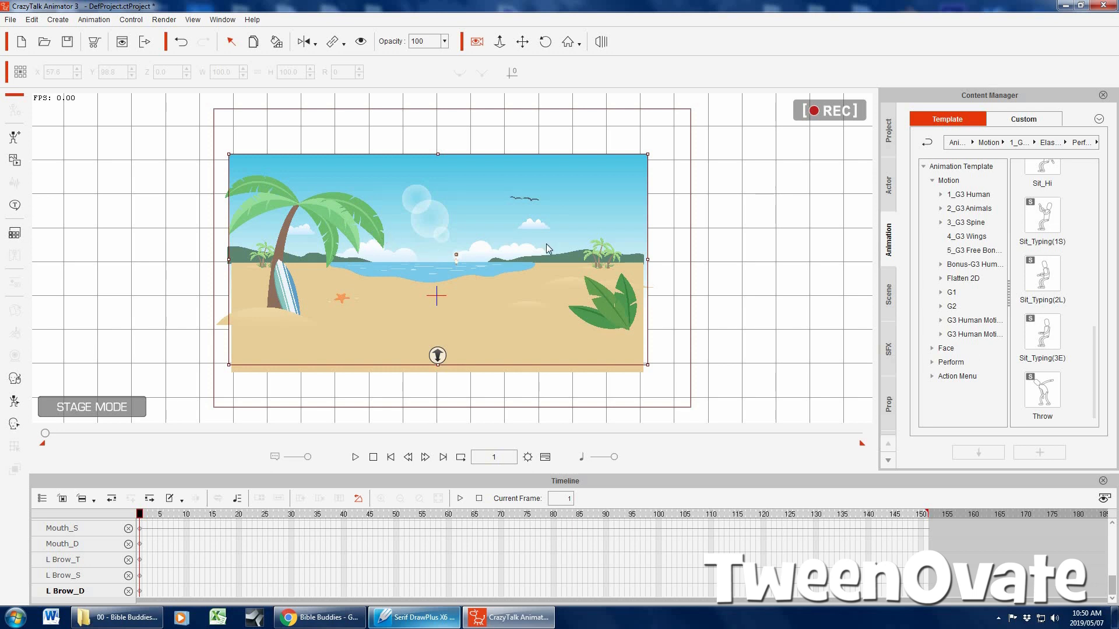
pyautogui.press('Delete')
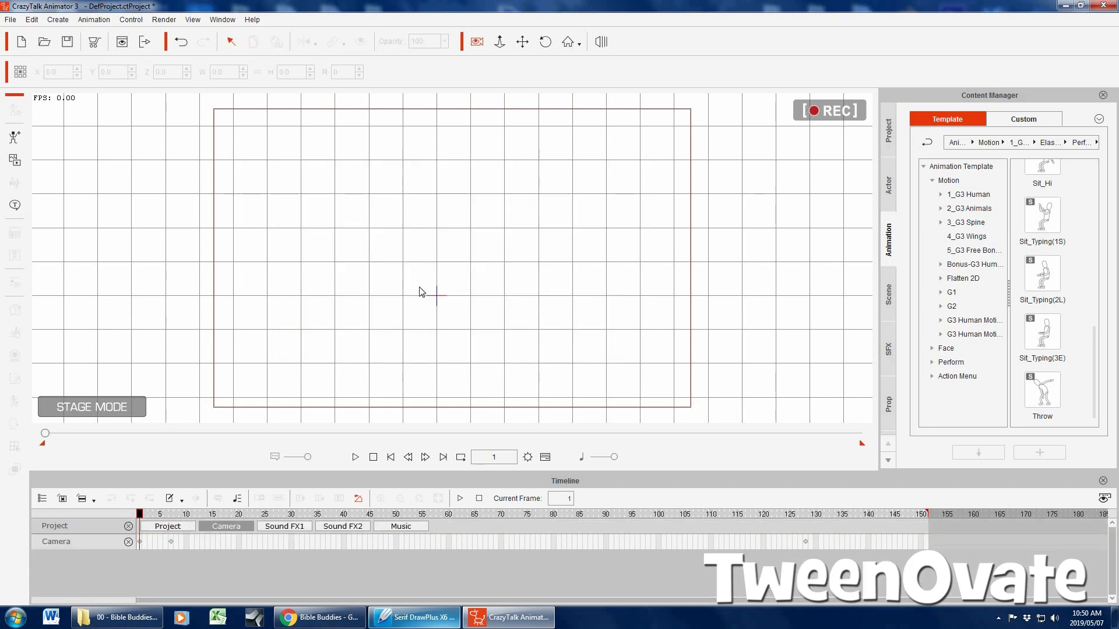
pyautogui.click(477, 42)
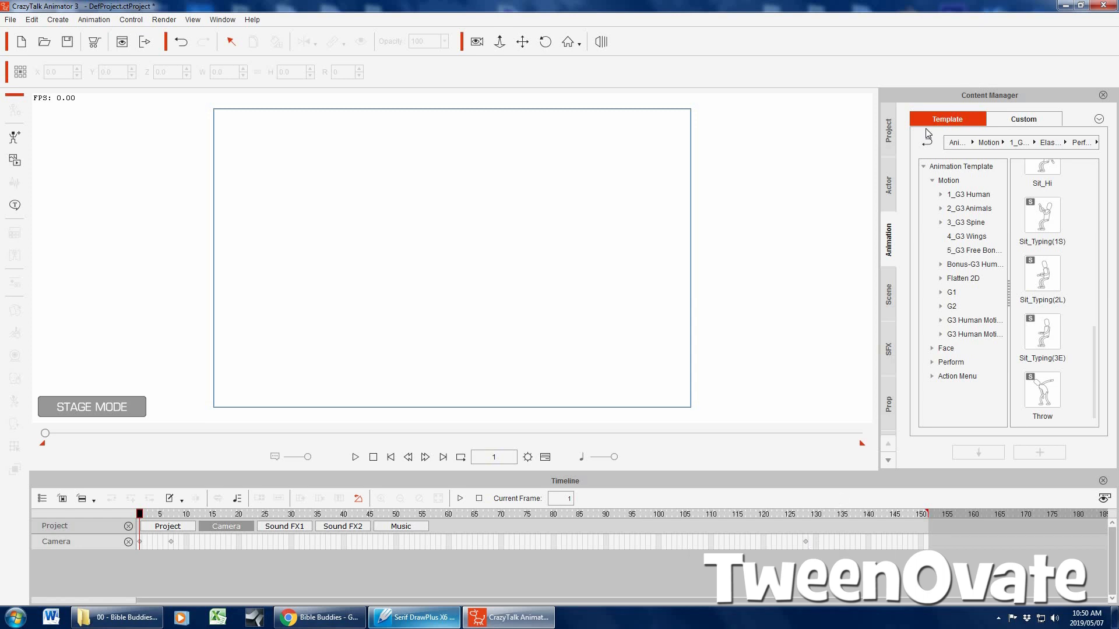
# Create a new empty project
pyautogui.click(886, 131)
pyautogui.click(10, 19)
pyautogui.press('Down')
pyautogui.press('Return')
pyautogui.press('Return')
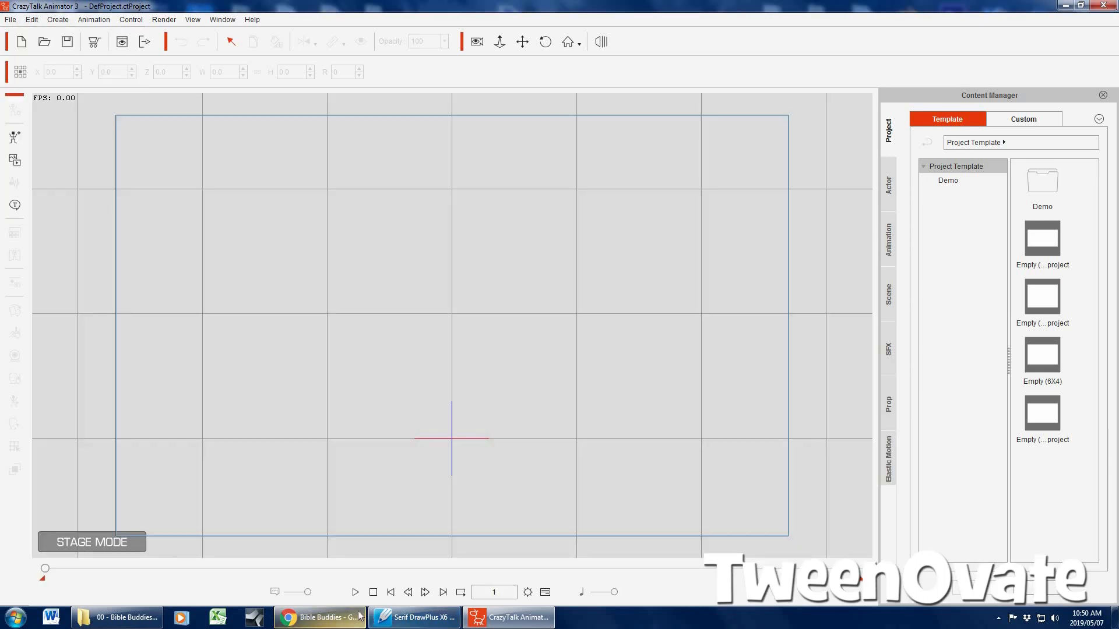
# Switch to Chrome and look through the characters, props and combo packs on the Bible Buddies page
pyautogui.click(317, 617)
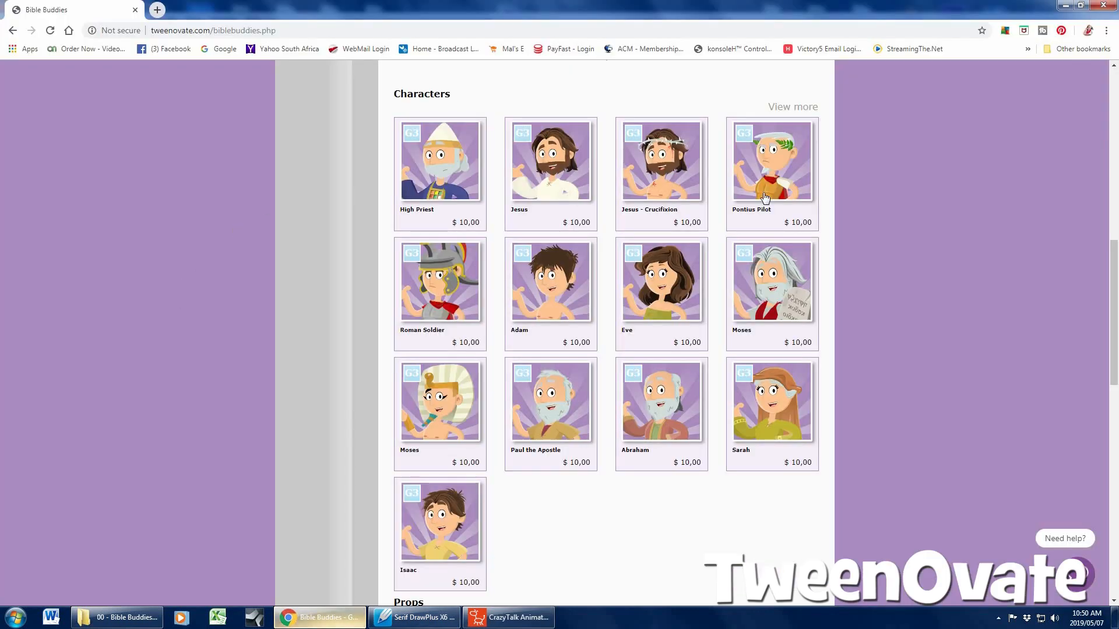
pyautogui.scroll(6, 666, 251)
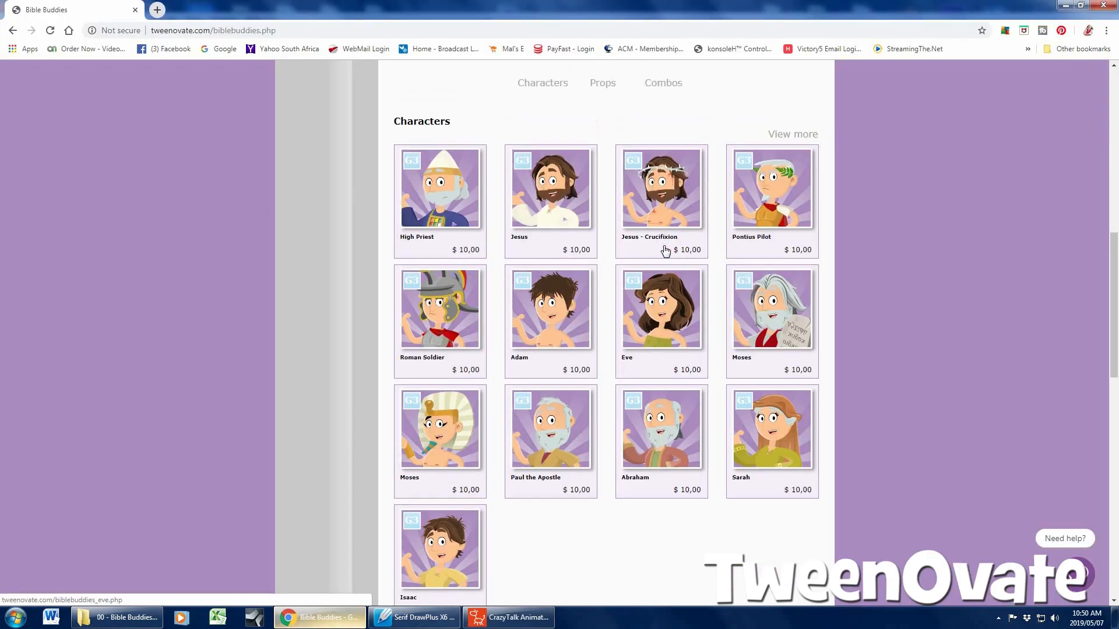
pyautogui.scroll(-6, 662, 250)
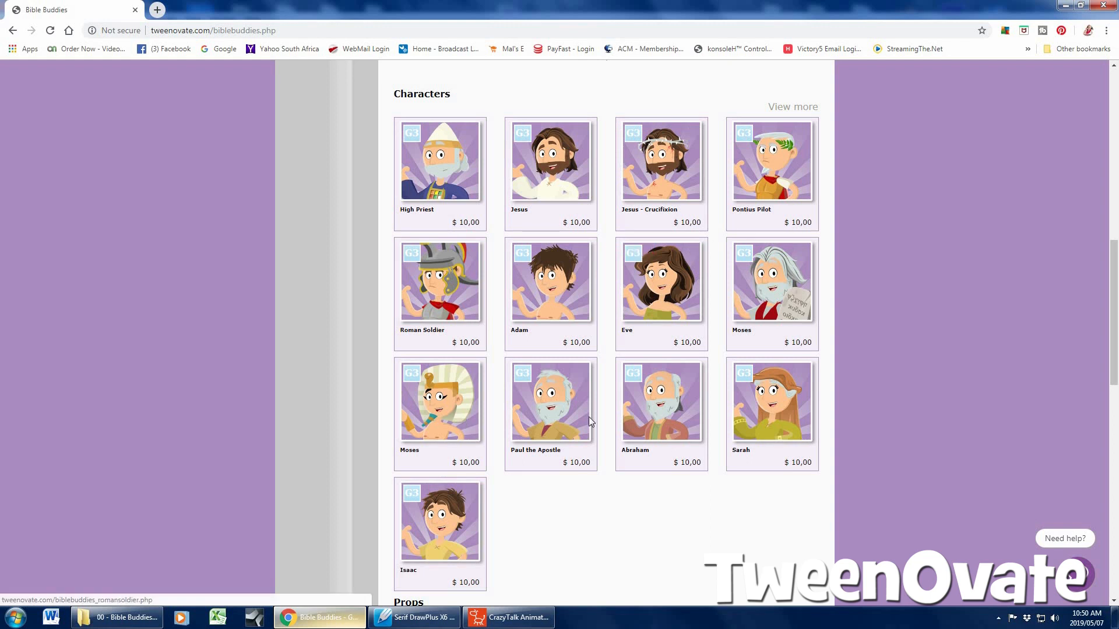
pyautogui.scroll(-4, 199, 402)
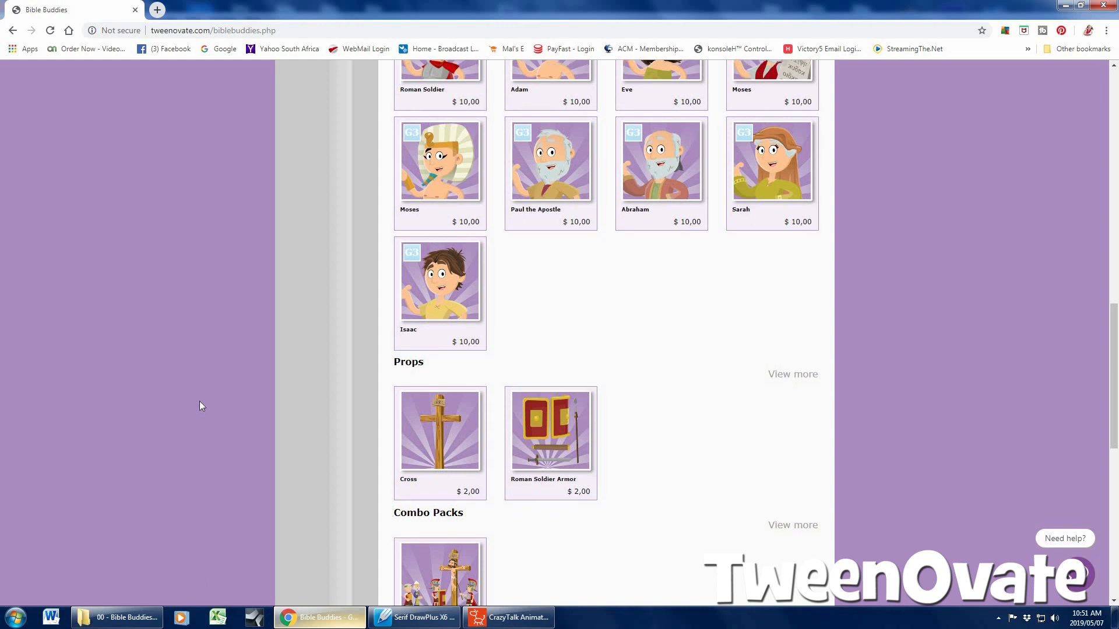
pyautogui.scroll(-3, 200, 402)
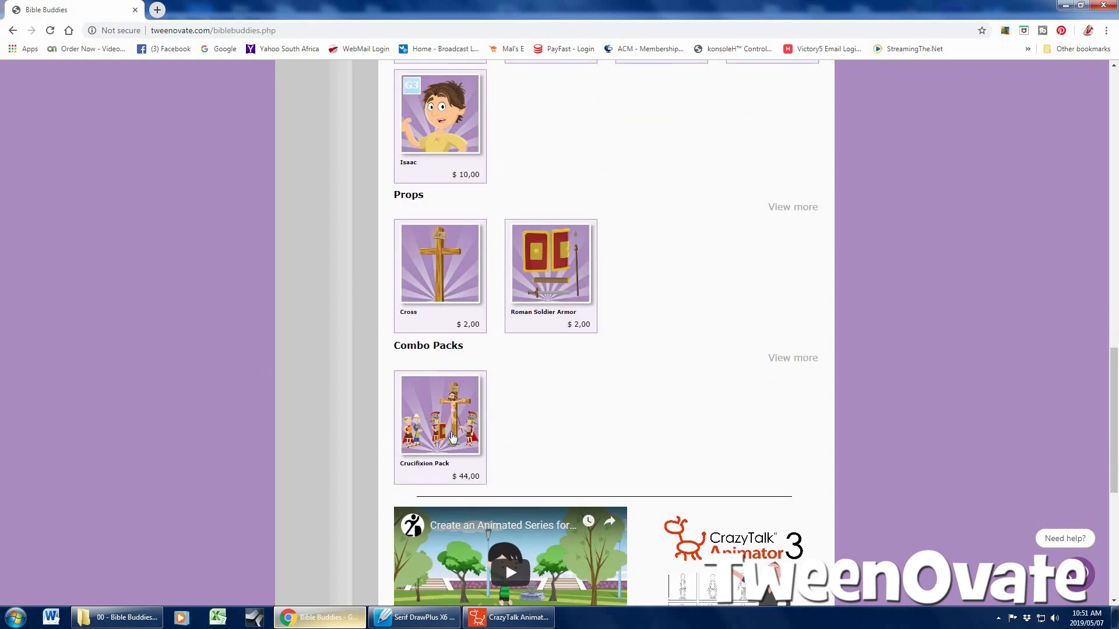
# Examine the Crucifixion Pack product page, and look through the full Characters page of the Bible Buddies shop
pyautogui.click(804, 309)
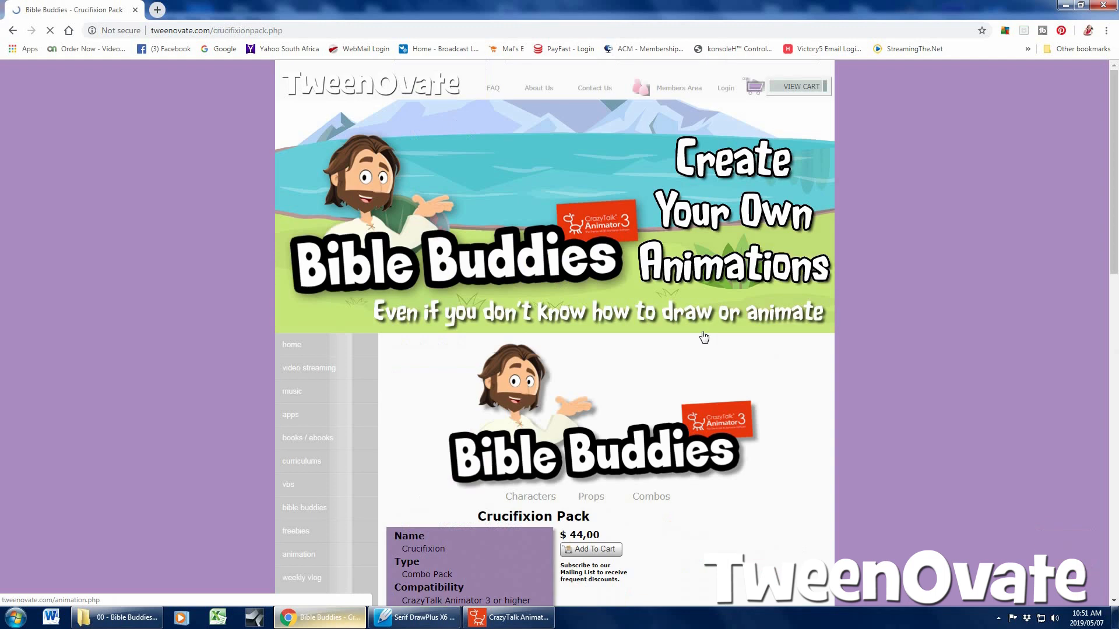
pyautogui.scroll(-6, 688, 343)
pyautogui.scroll(-4, 687, 344)
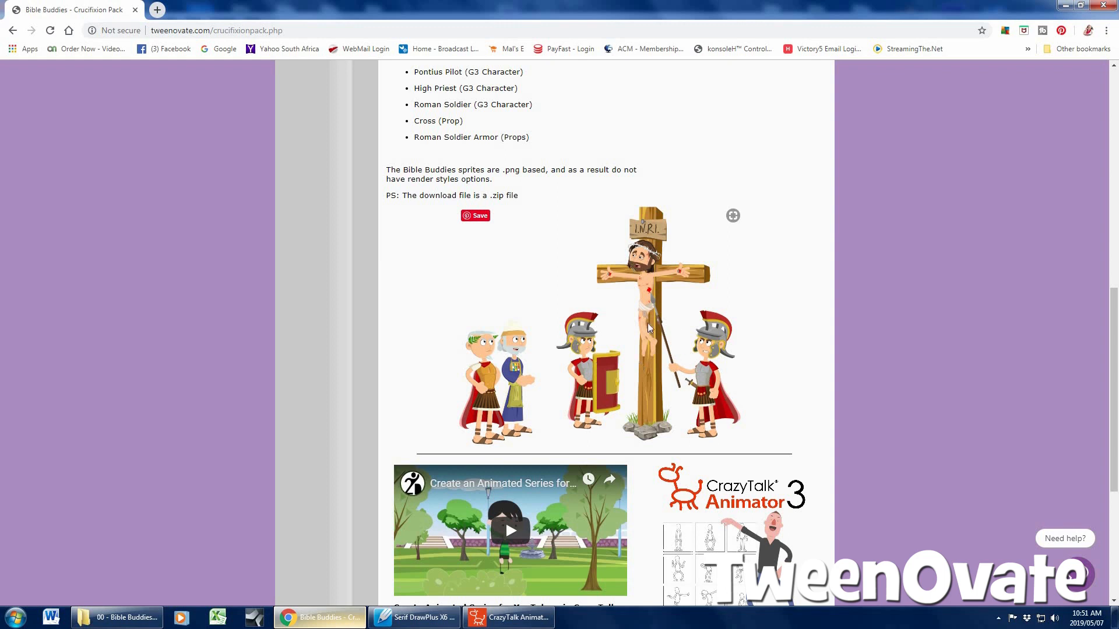
pyautogui.scroll(10, 675, 305)
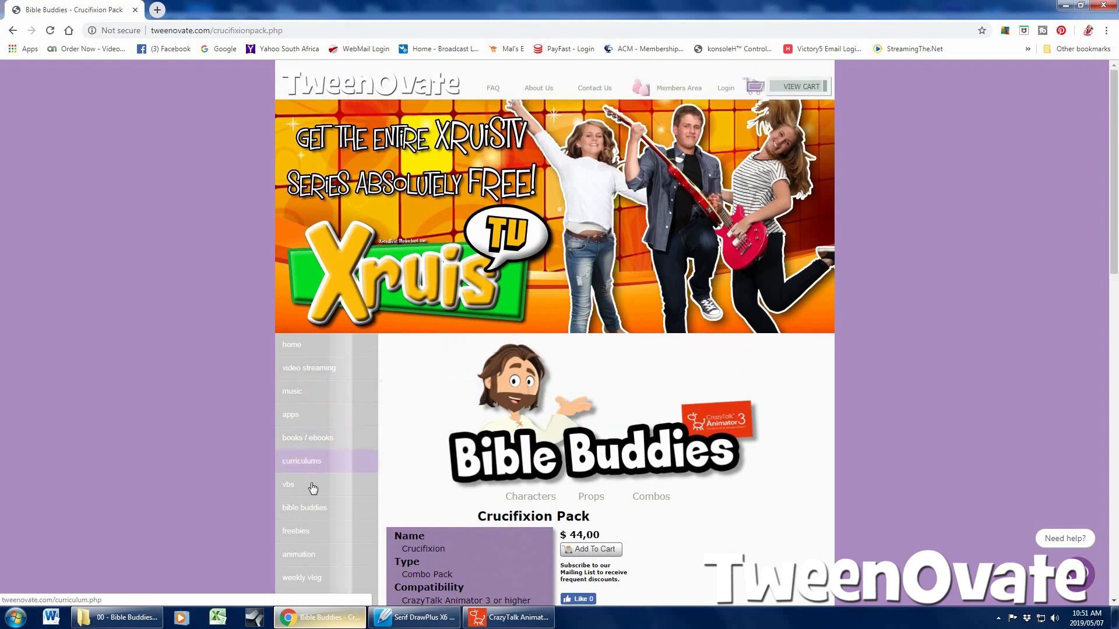
pyautogui.click(746, 314)
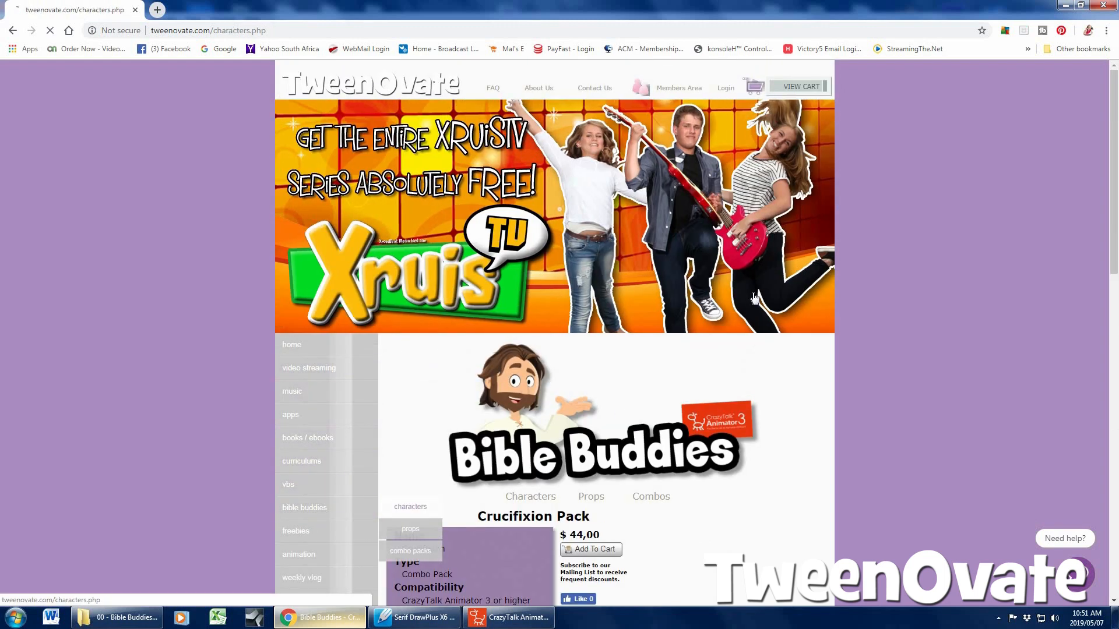
pyautogui.scroll(-7, 745, 294)
pyautogui.scroll(-1, 583, 208)
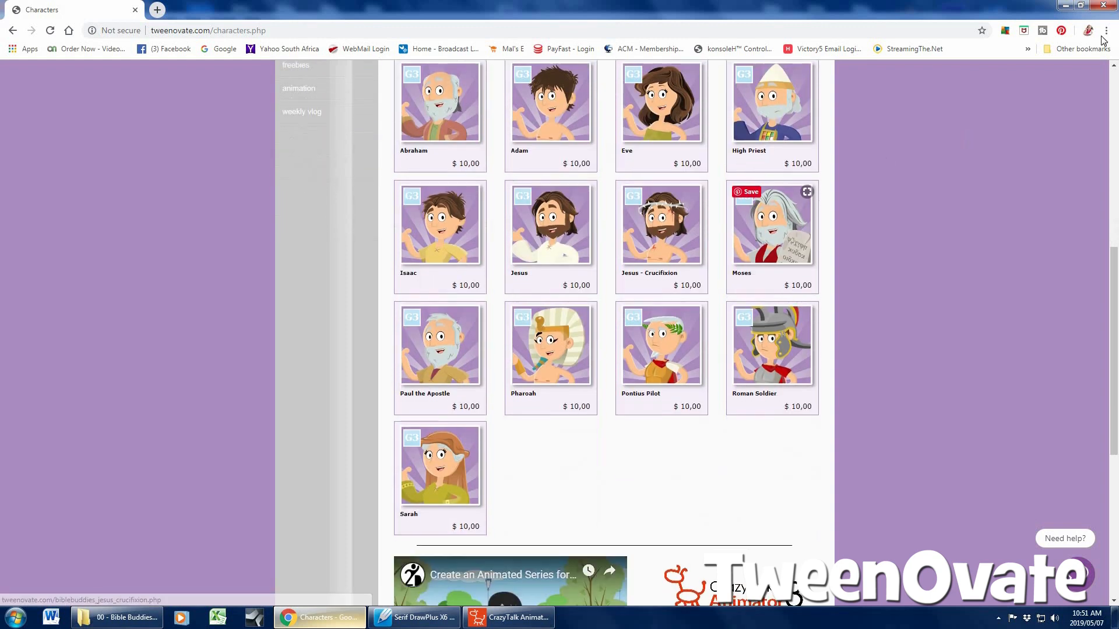
# Switch back to CrazyTalk Animator and place the custom Bible Buddies character Adam on the stage
pyautogui.click(1065, 7)
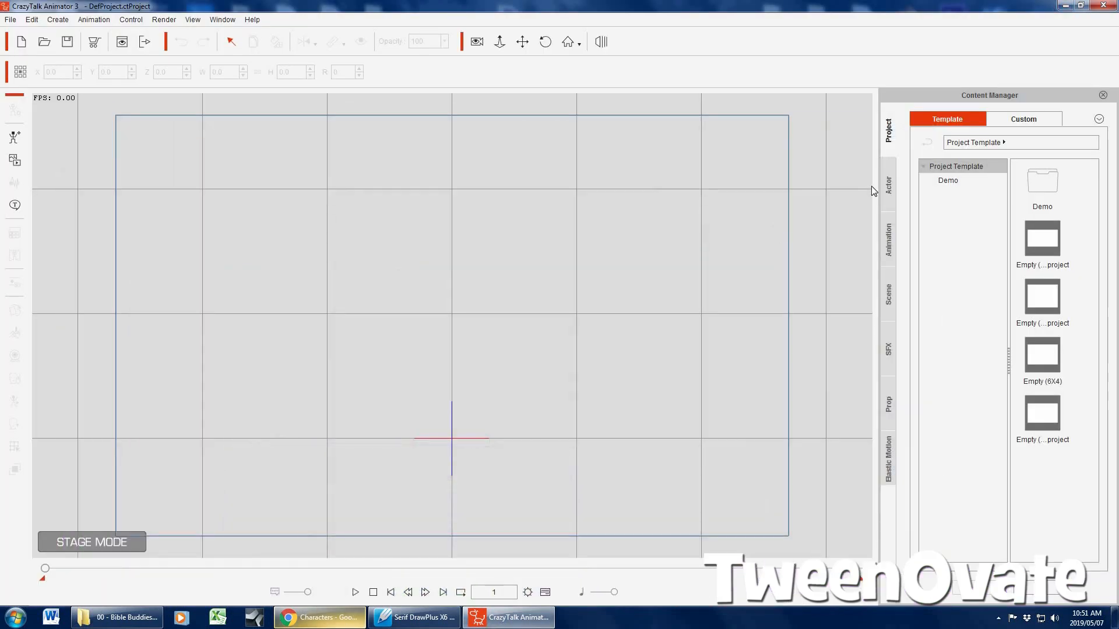
pyautogui.click(887, 185)
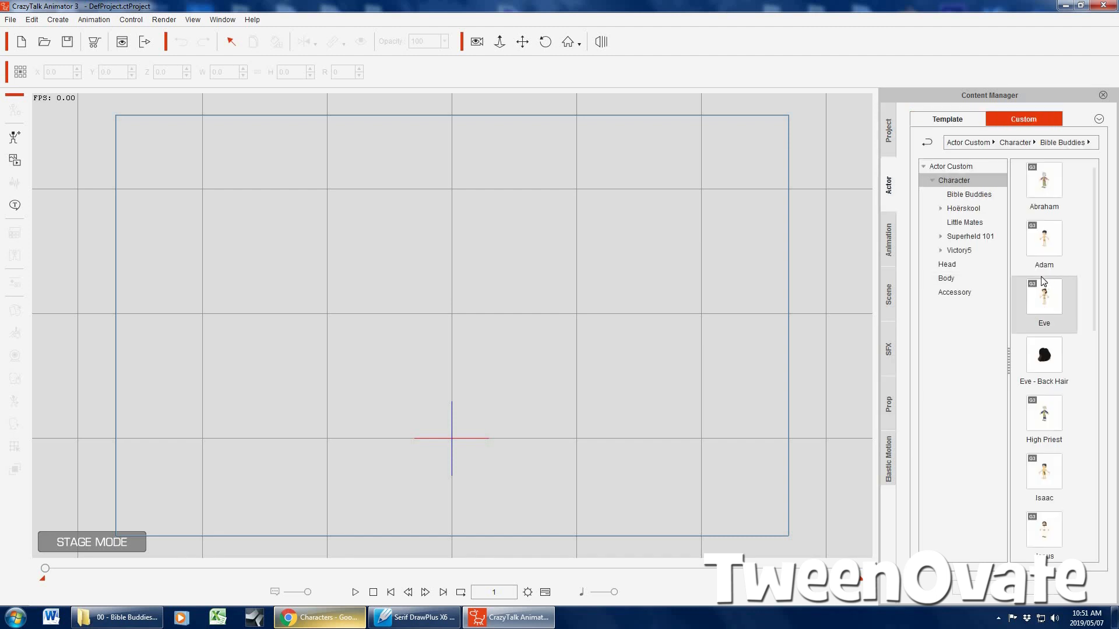
pyautogui.click(1052, 252)
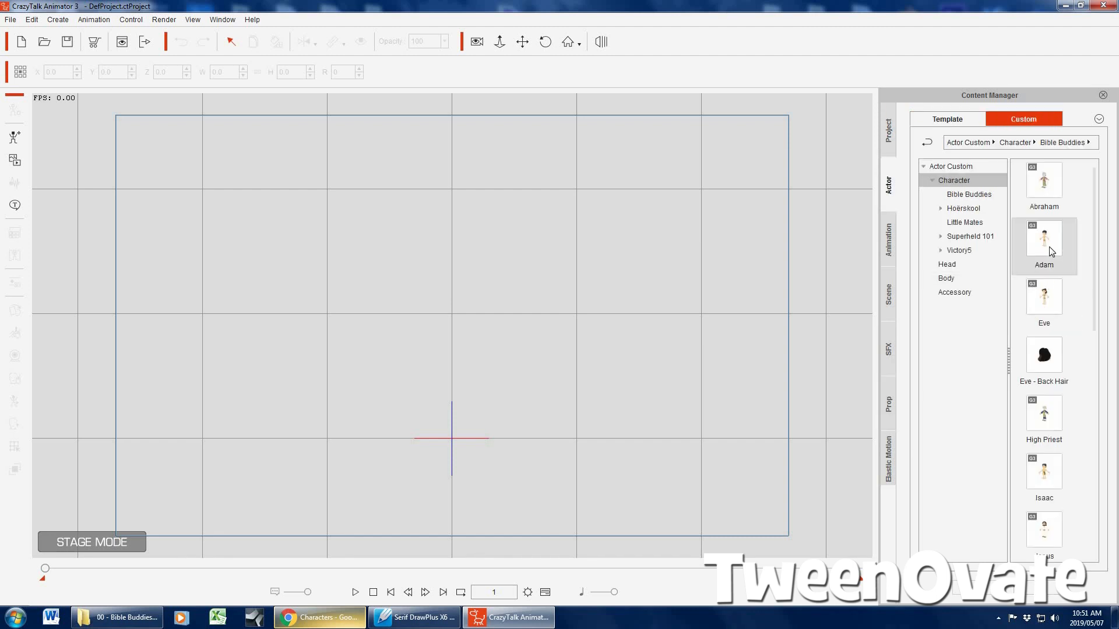
pyautogui.moveTo(505, 334); pyautogui.dragTo(665, 229)
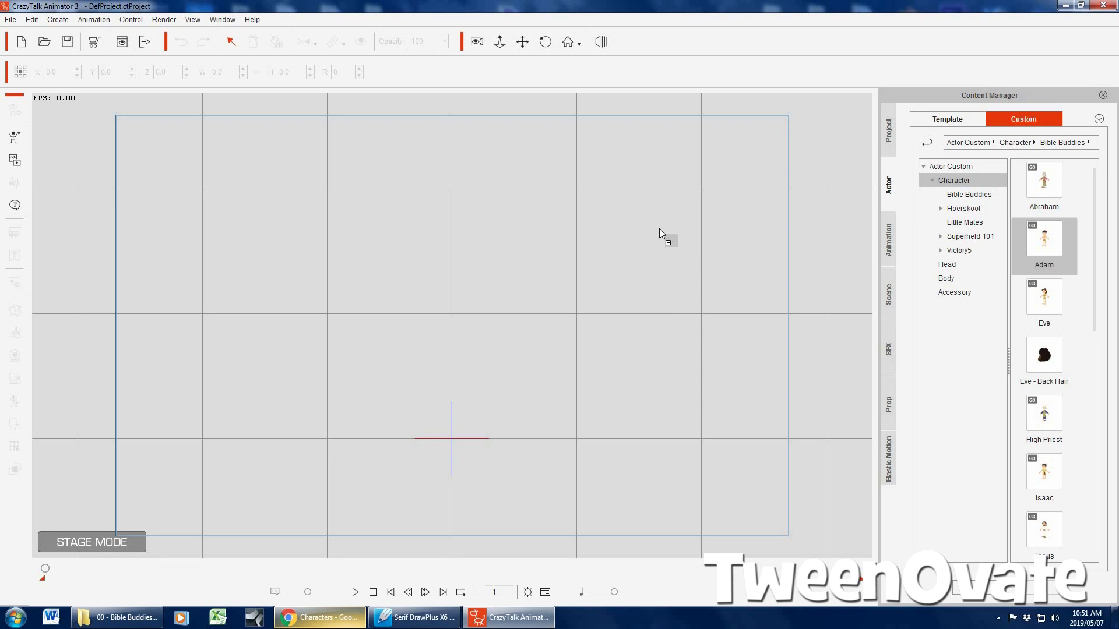
pyautogui.moveTo(659, 228); pyautogui.dragTo(659, 253)
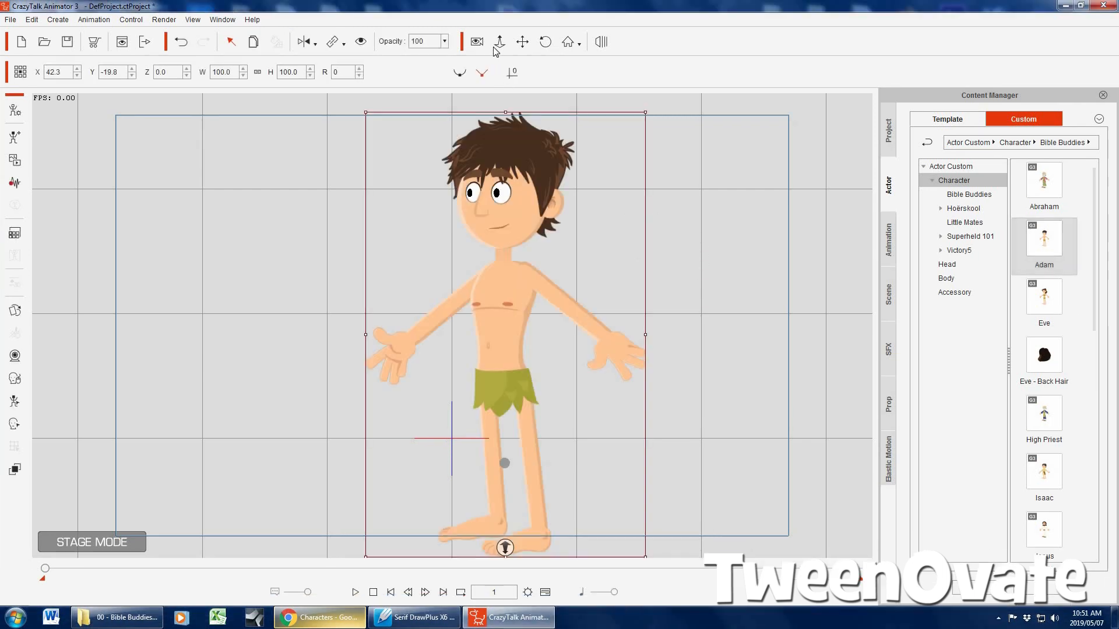
# Look through the available scene templates for a background behind Adam
pyautogui.click(522, 42)
pyautogui.click(726, 233)
pyautogui.scroll(-3, 725, 233)
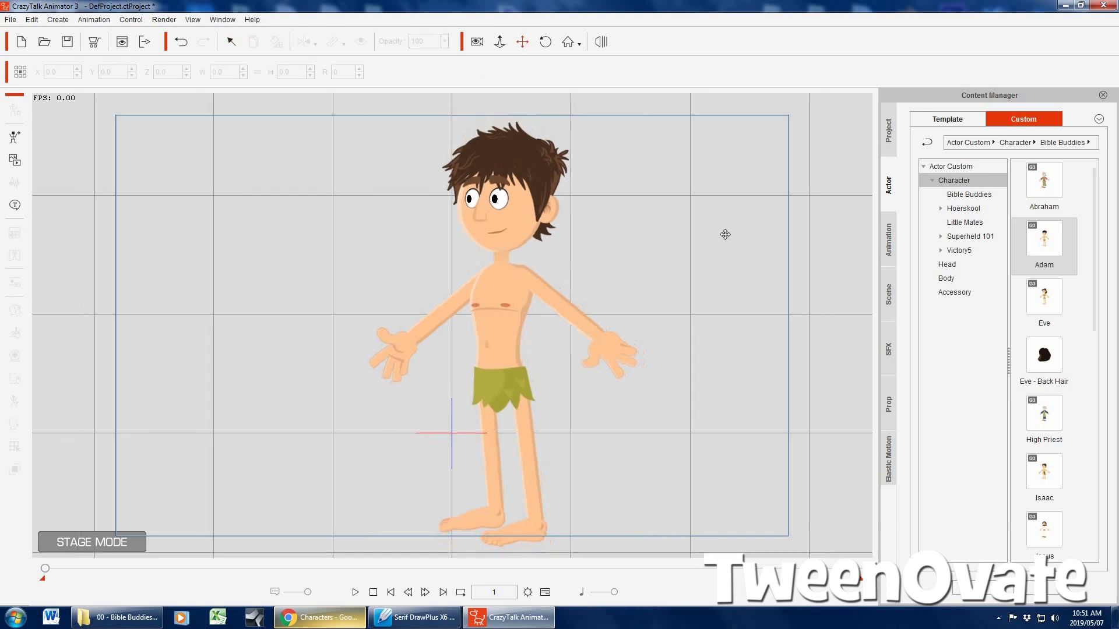
pyautogui.moveTo(726, 267); pyautogui.dragTo(755, 251)
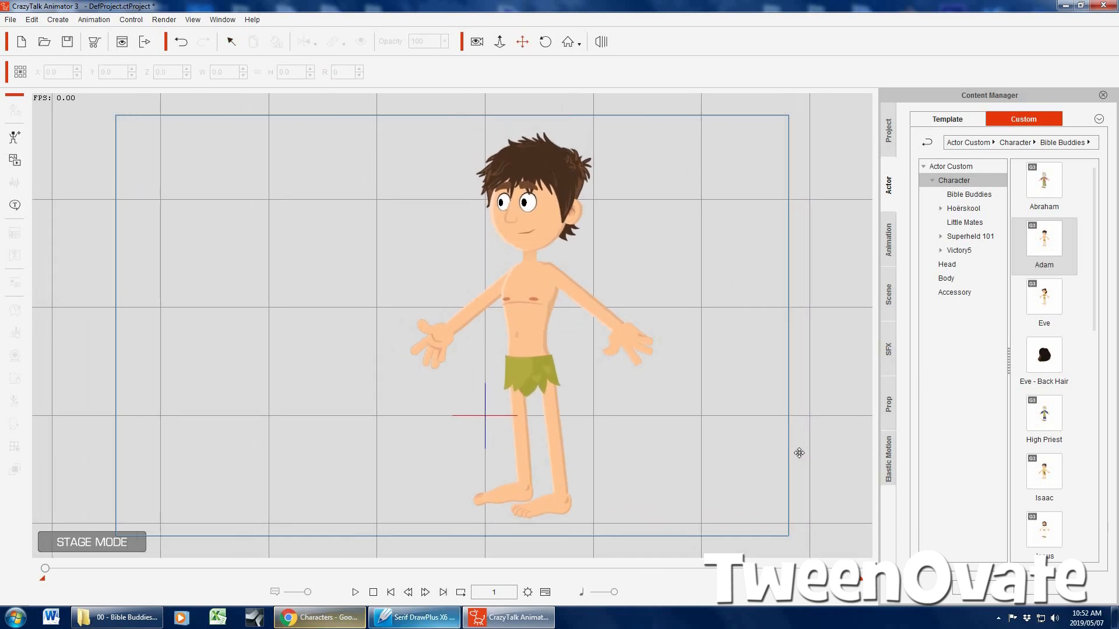
pyautogui.click(889, 292)
pyautogui.scroll(-10, 1043, 419)
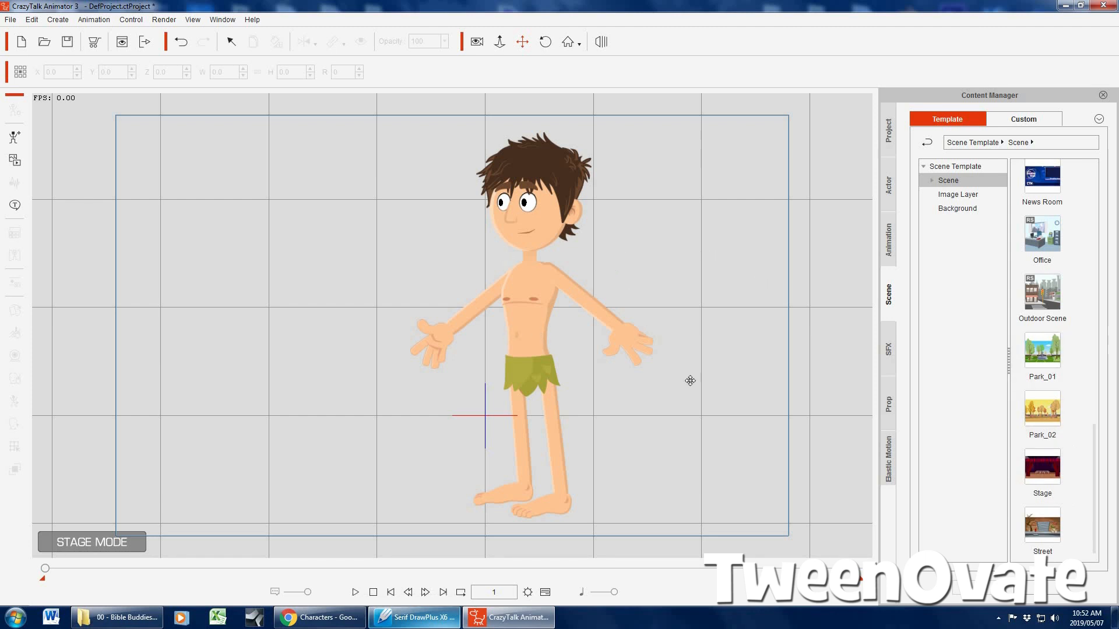
# Try rotating Adam's left arm and forearm bones across his body with the 2D Motion Key Editor, and reset the pose
pyautogui.click(232, 43)
pyautogui.click(534, 278)
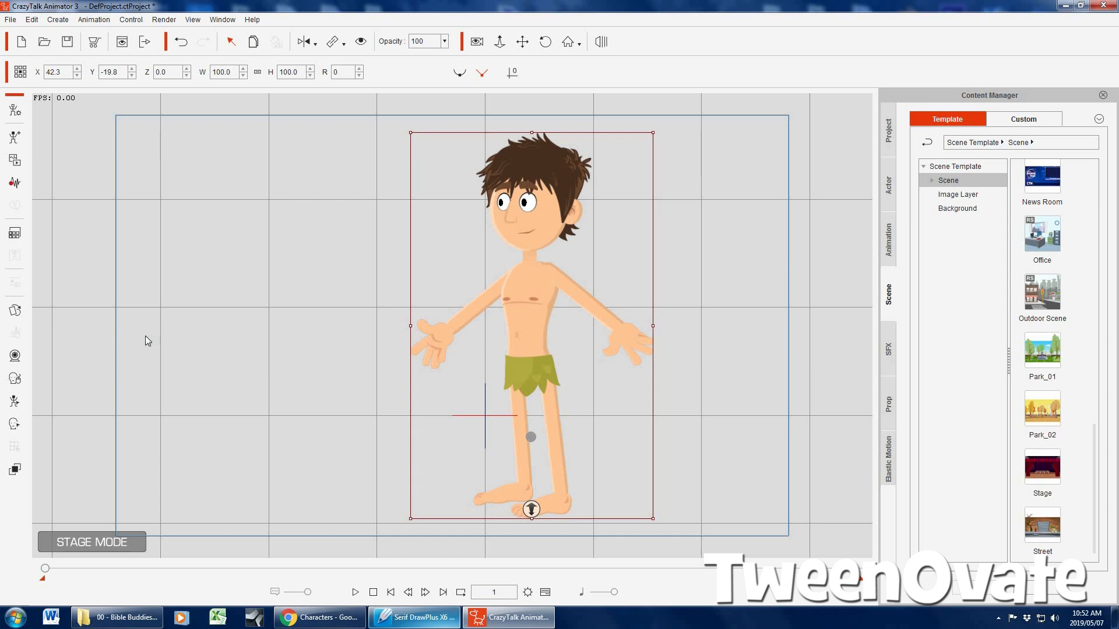
pyautogui.click(14, 401)
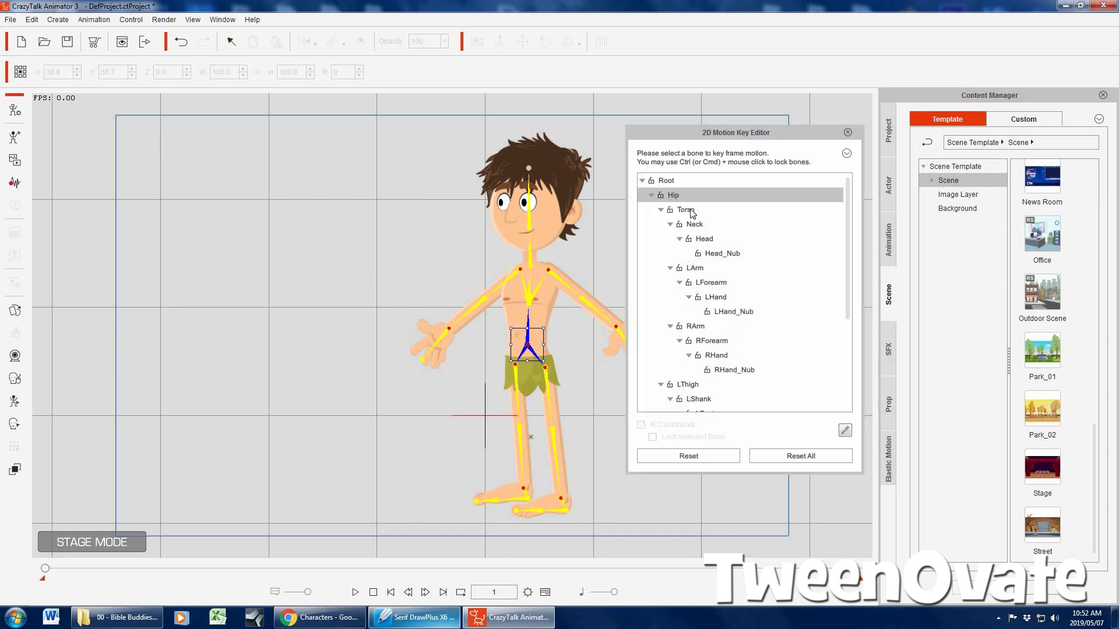
pyautogui.click(694, 267)
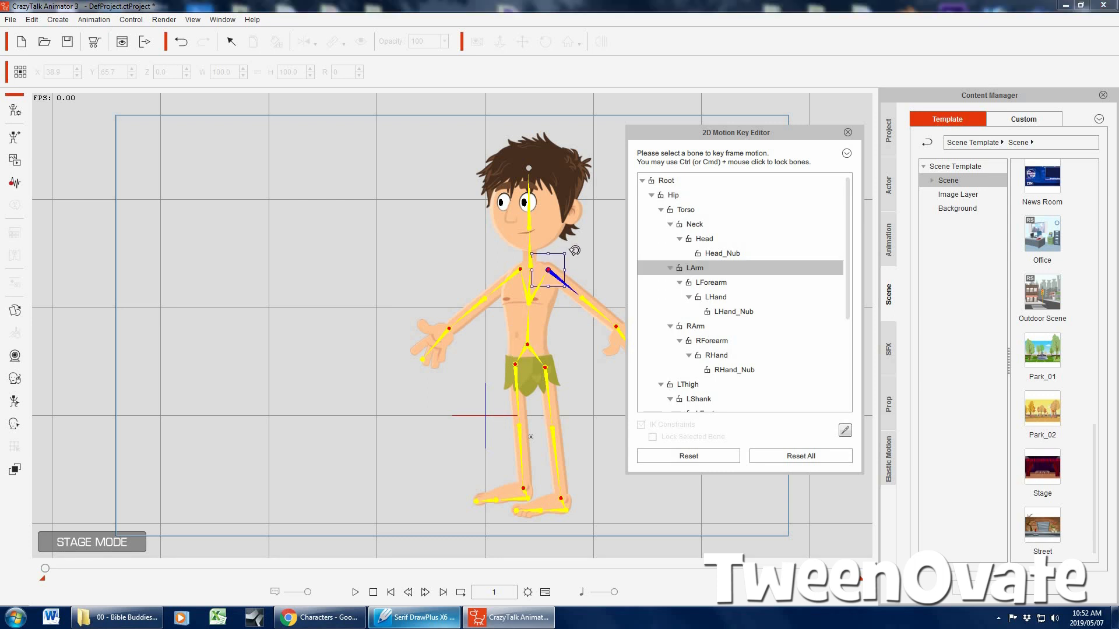
pyautogui.moveTo(568, 275); pyautogui.dragTo(559, 374)
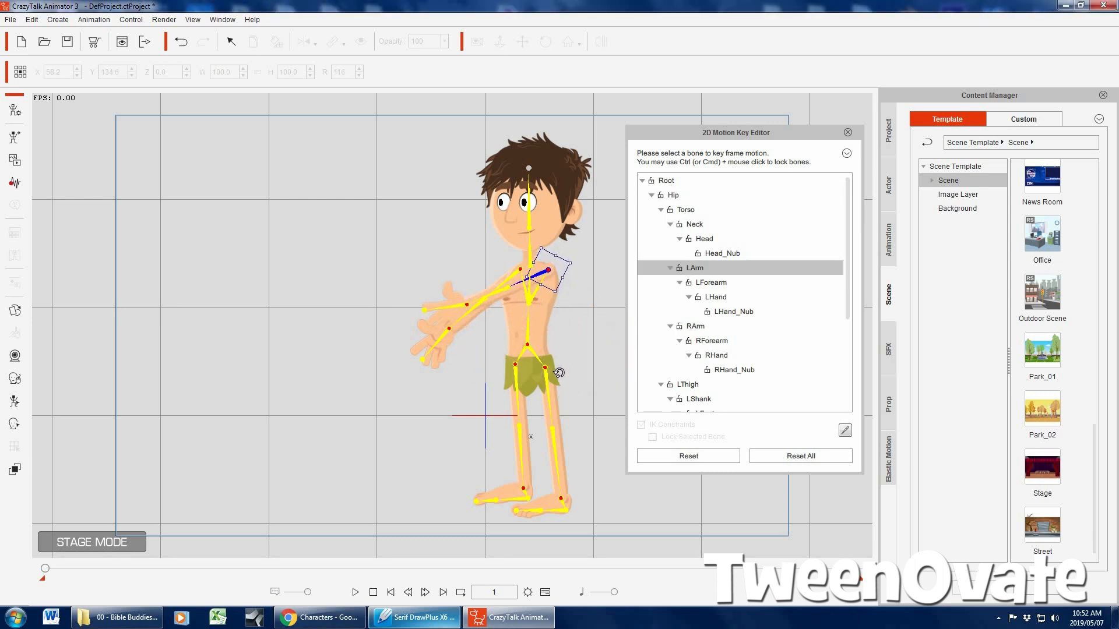
pyautogui.click(710, 282)
pyautogui.moveTo(535, 279); pyautogui.dragTo(543, 305)
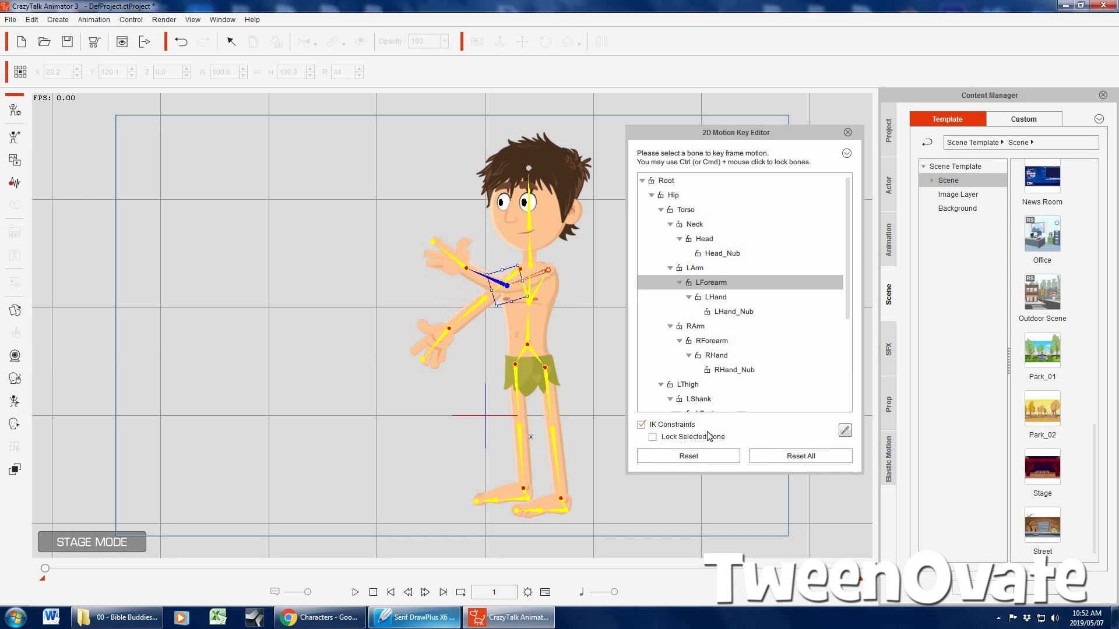
pyautogui.click(694, 456)
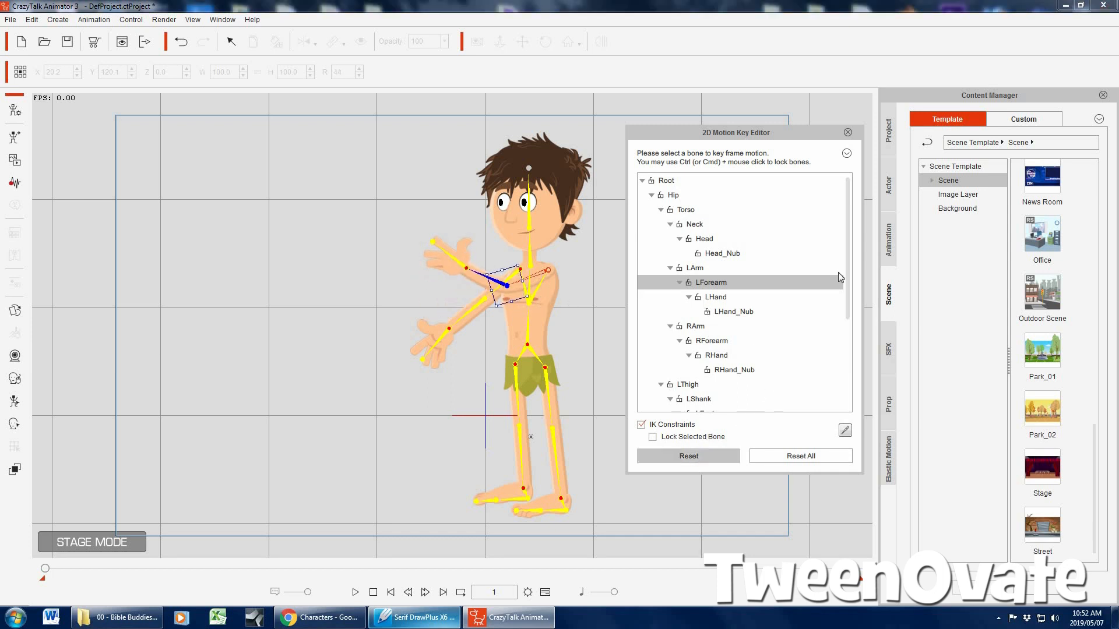
pyautogui.click(848, 132)
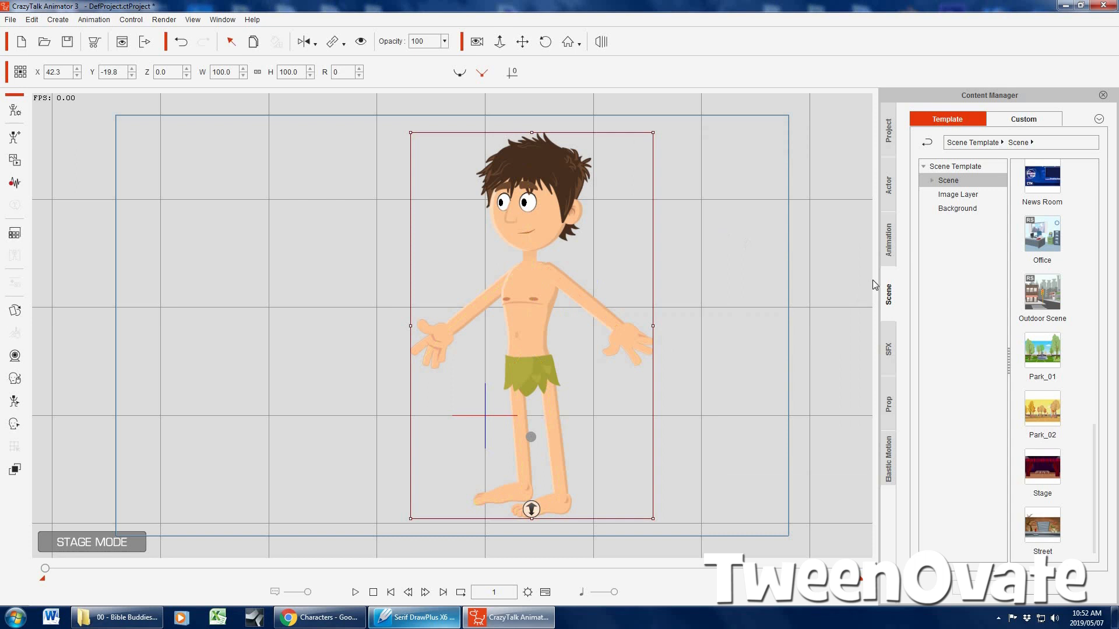
# Apply the S_Stand 02 pose to Adam from the Stand poses in the bonus G3 human motion templates
pyautogui.click(889, 238)
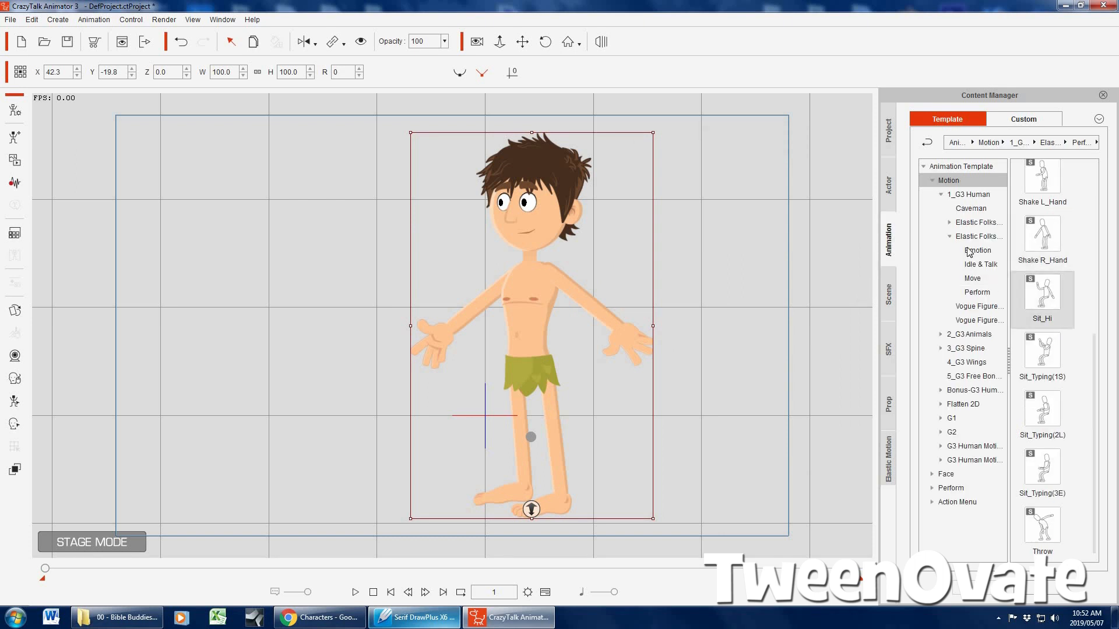
pyautogui.click(949, 236)
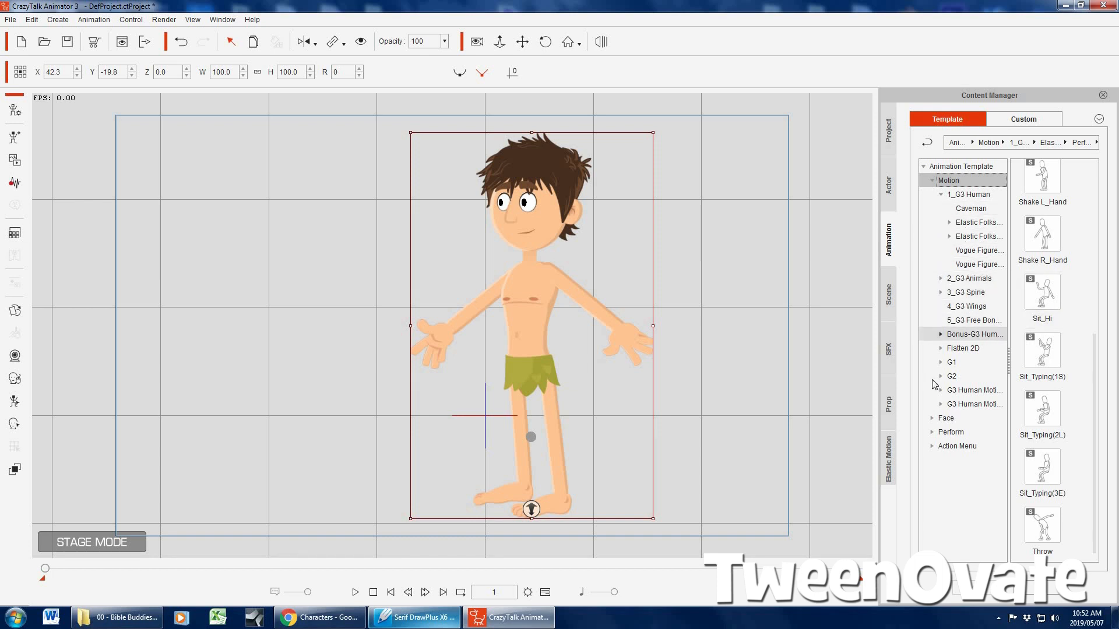
pyautogui.click(941, 335)
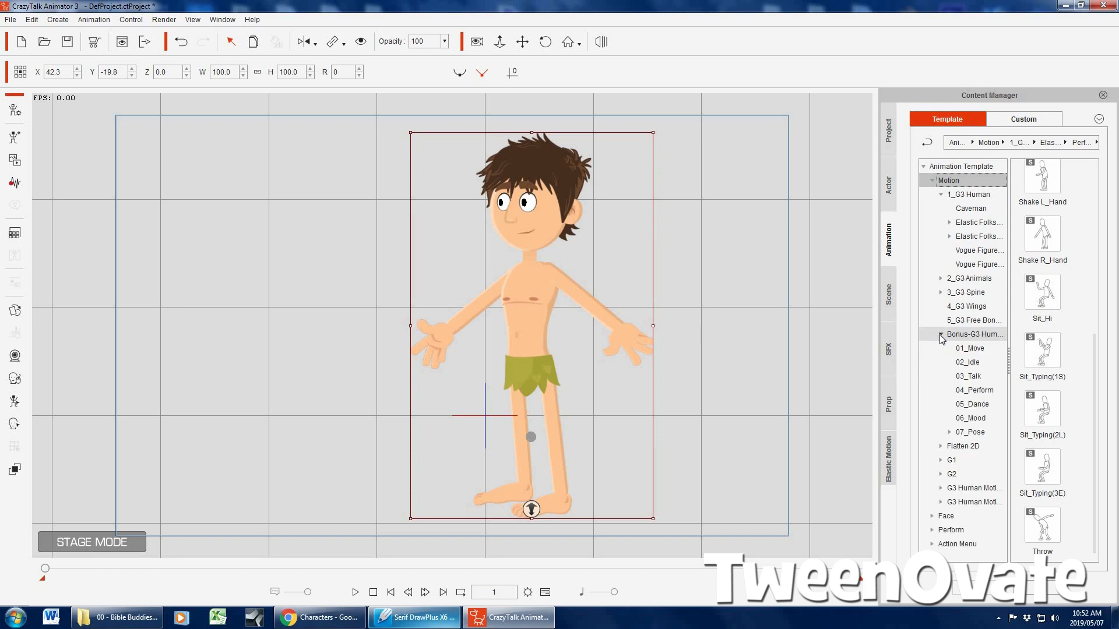
pyautogui.click(974, 434)
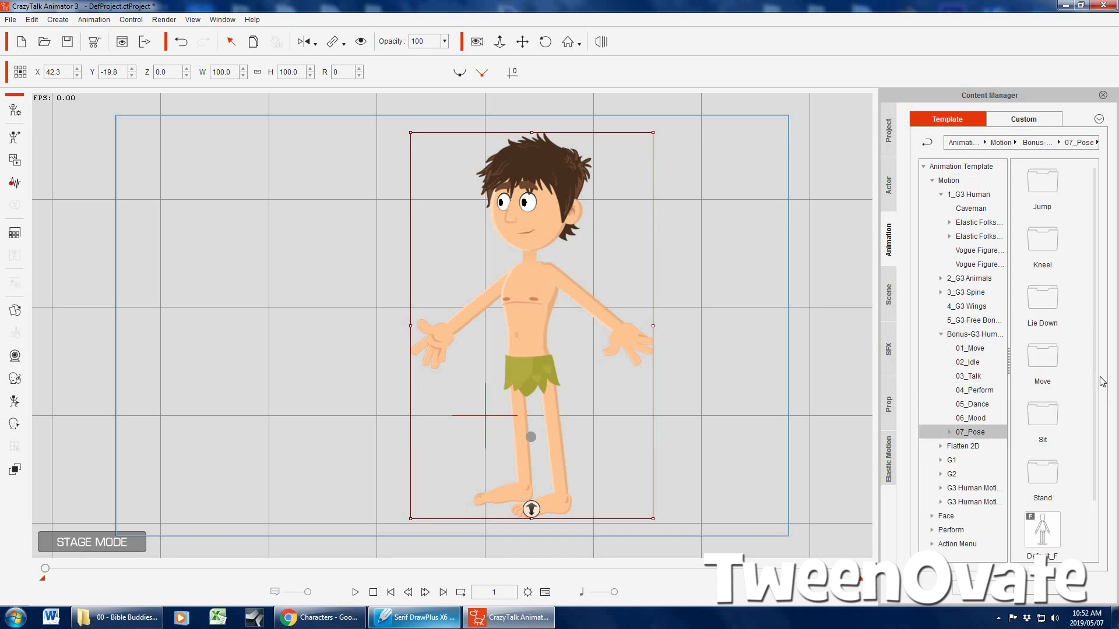
pyautogui.click(950, 432)
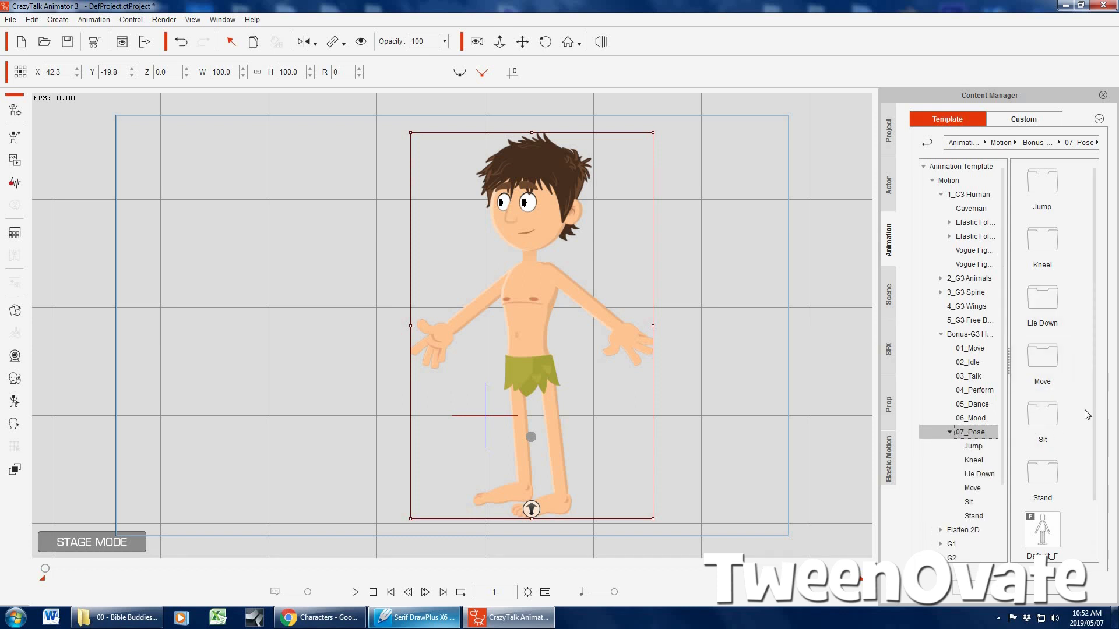
pyautogui.click(971, 516)
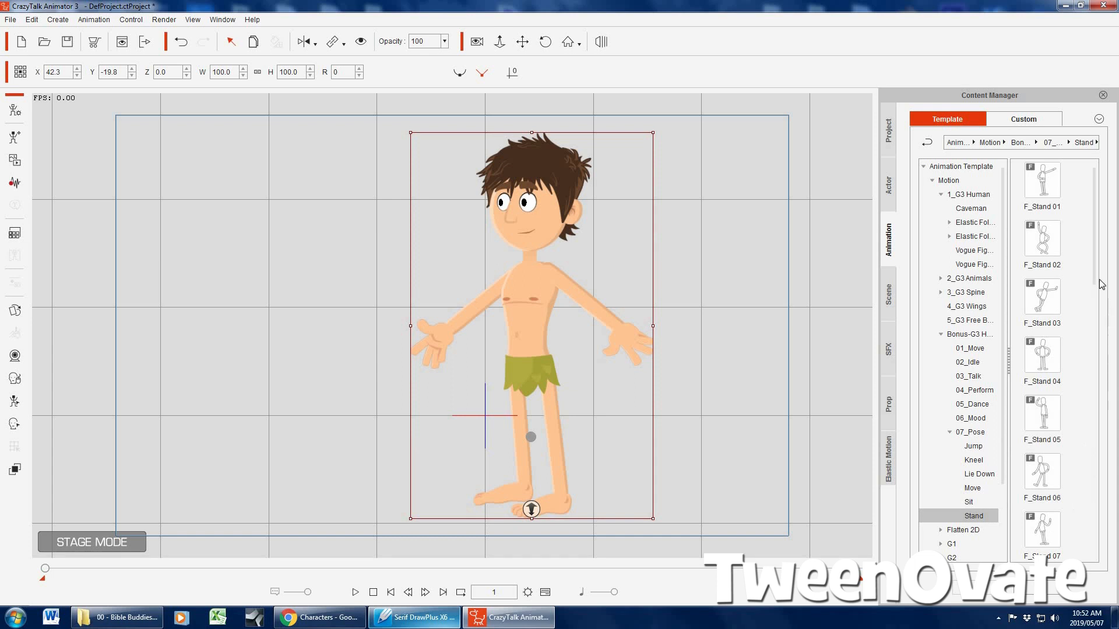
pyautogui.scroll(-3, 1100, 294)
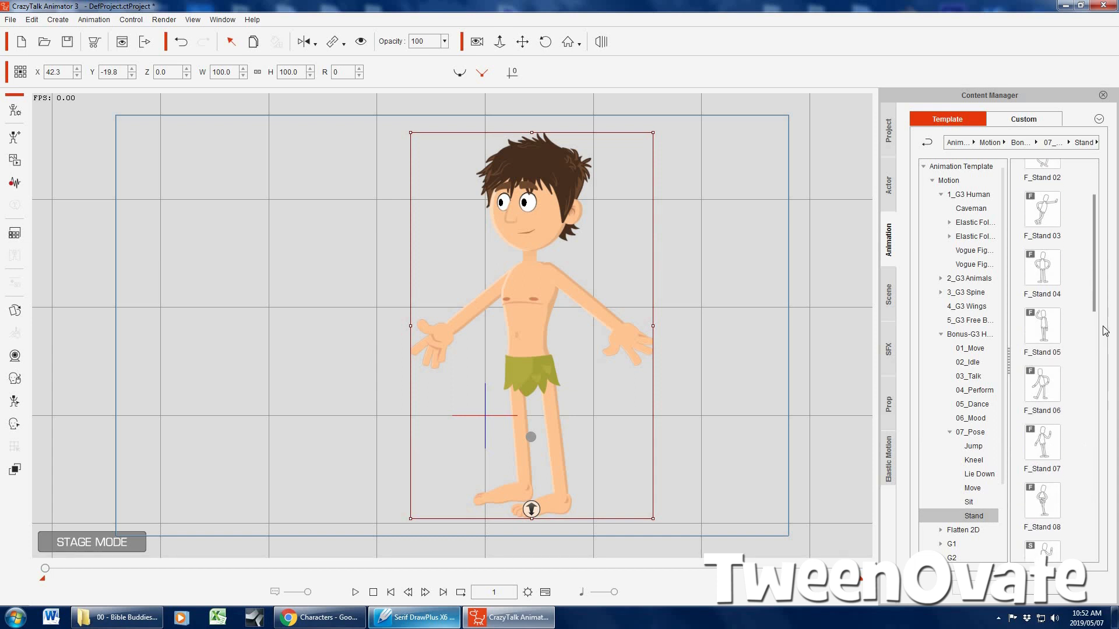
pyautogui.scroll(-3, 1104, 349)
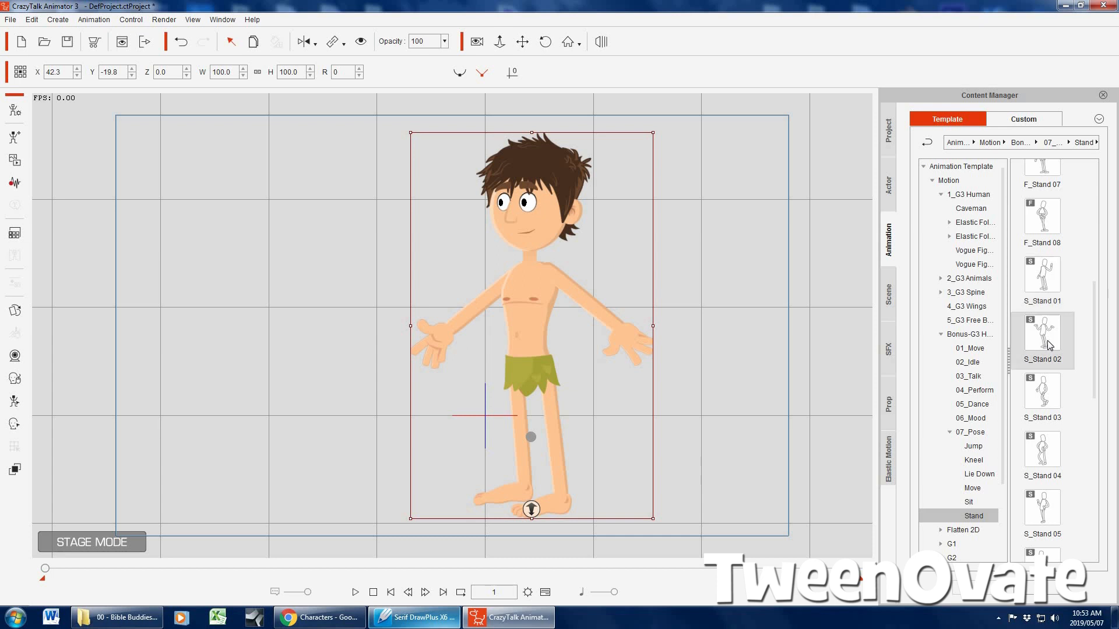
pyautogui.moveTo(1047, 342); pyautogui.dragTo(719, 261)
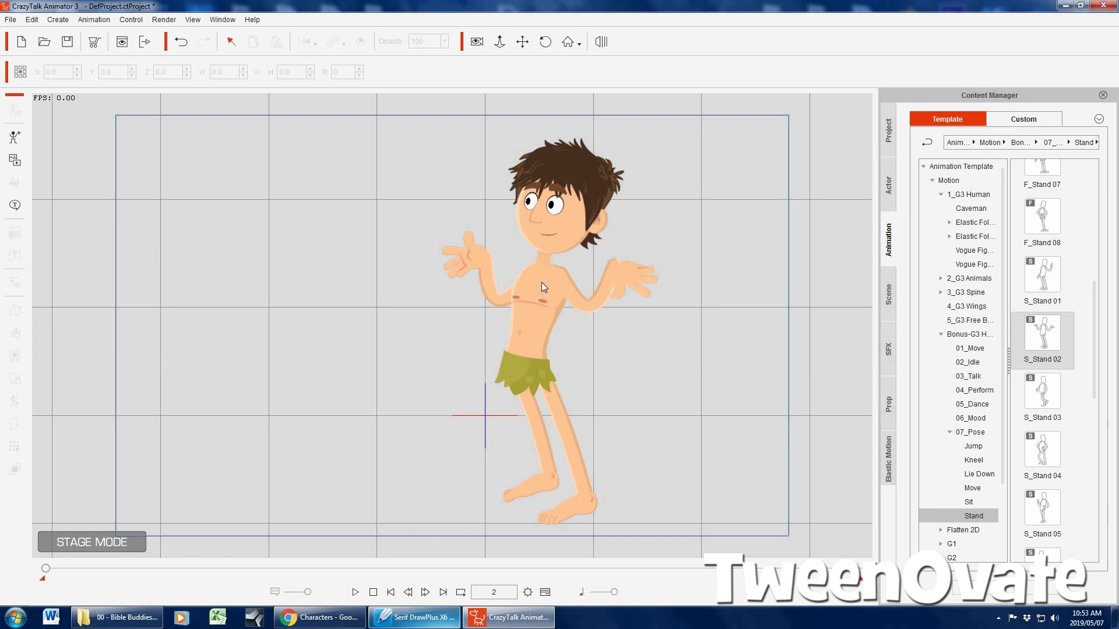
# Change both of Adam's hand sprites, LHand and RHand, to Open 1 in the Sprite Editor
pyautogui.click(14, 307)
pyautogui.click(784, 145)
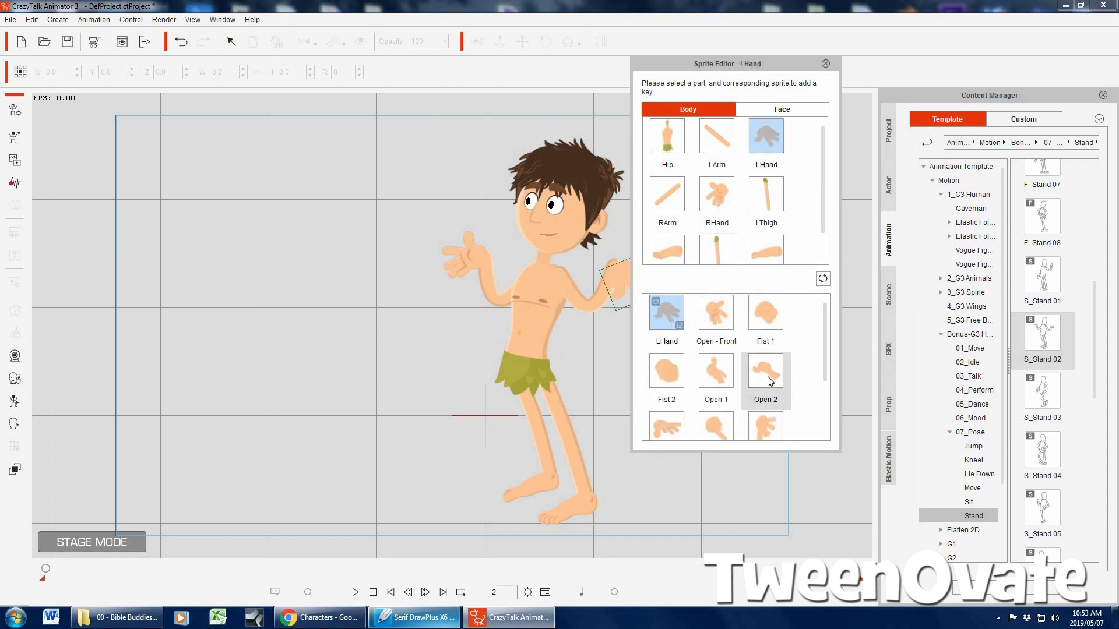
pyautogui.click(768, 381)
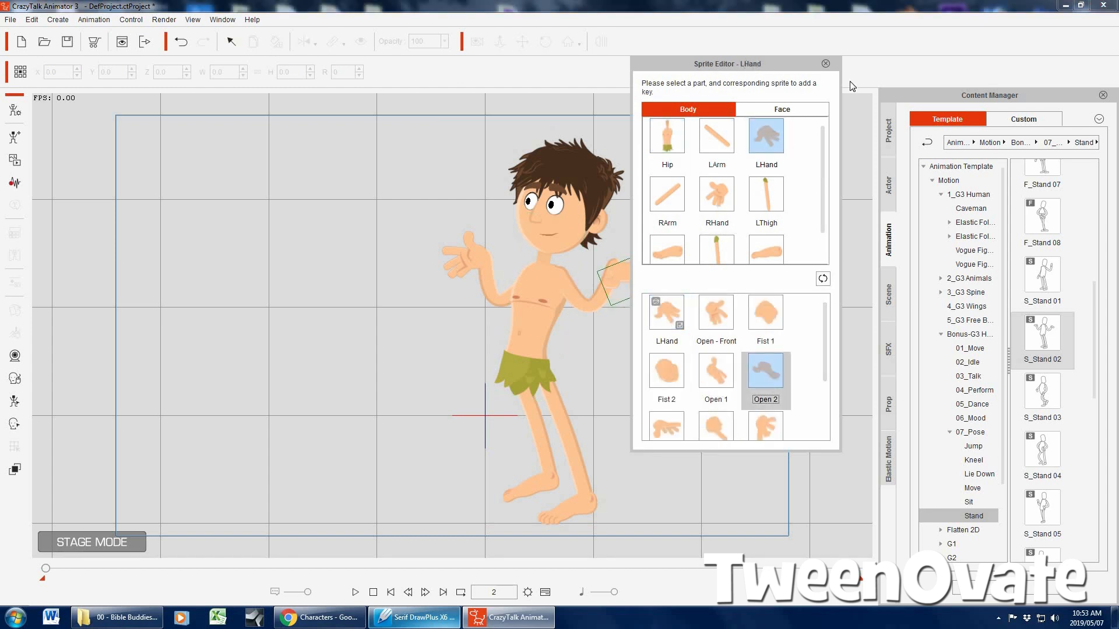
pyautogui.moveTo(751, 69); pyautogui.dragTo(852, 85)
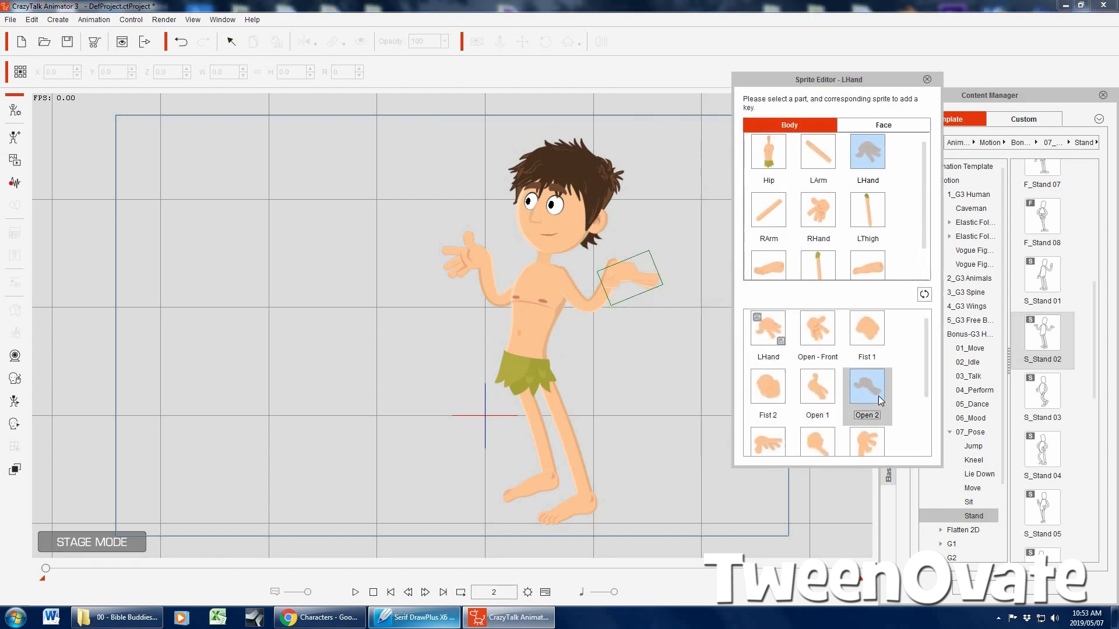
pyautogui.click(820, 384)
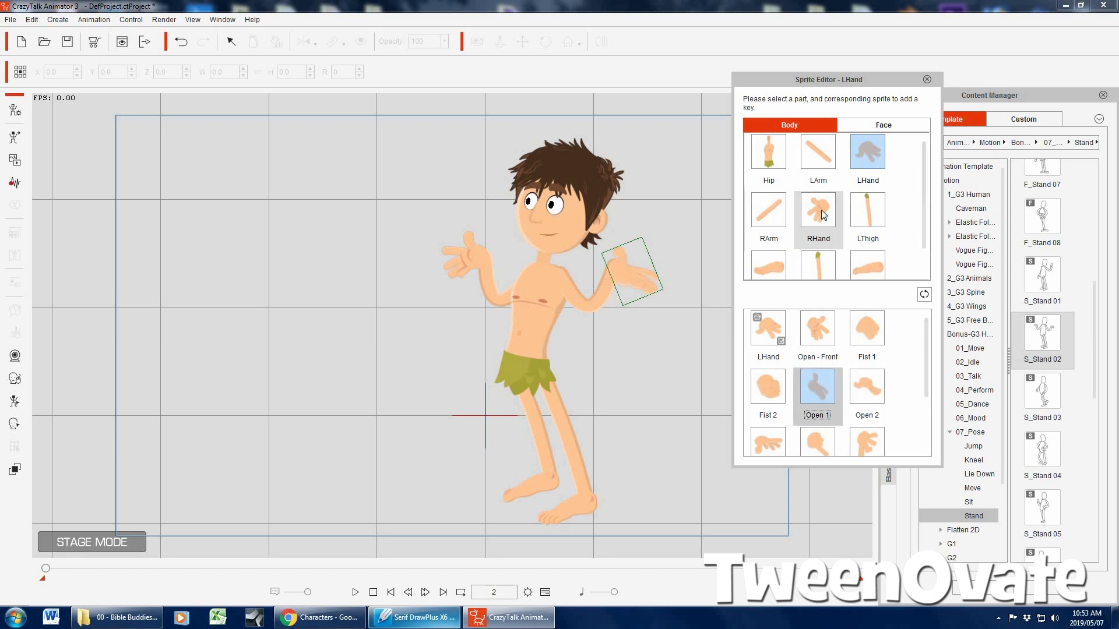
pyautogui.click(823, 215)
pyautogui.click(819, 377)
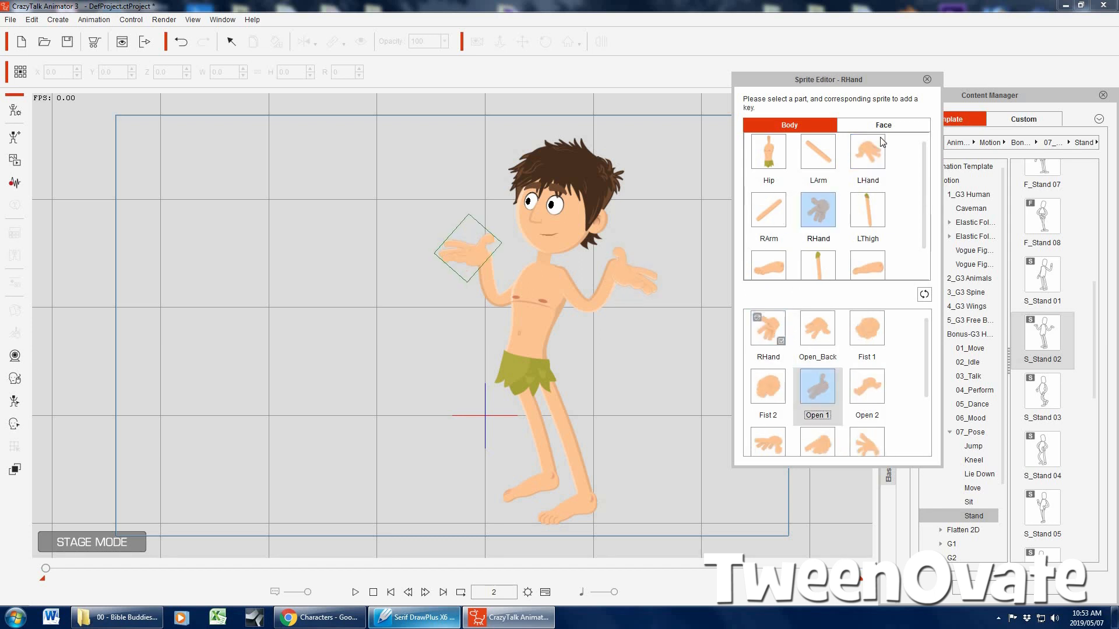
pyautogui.click(927, 78)
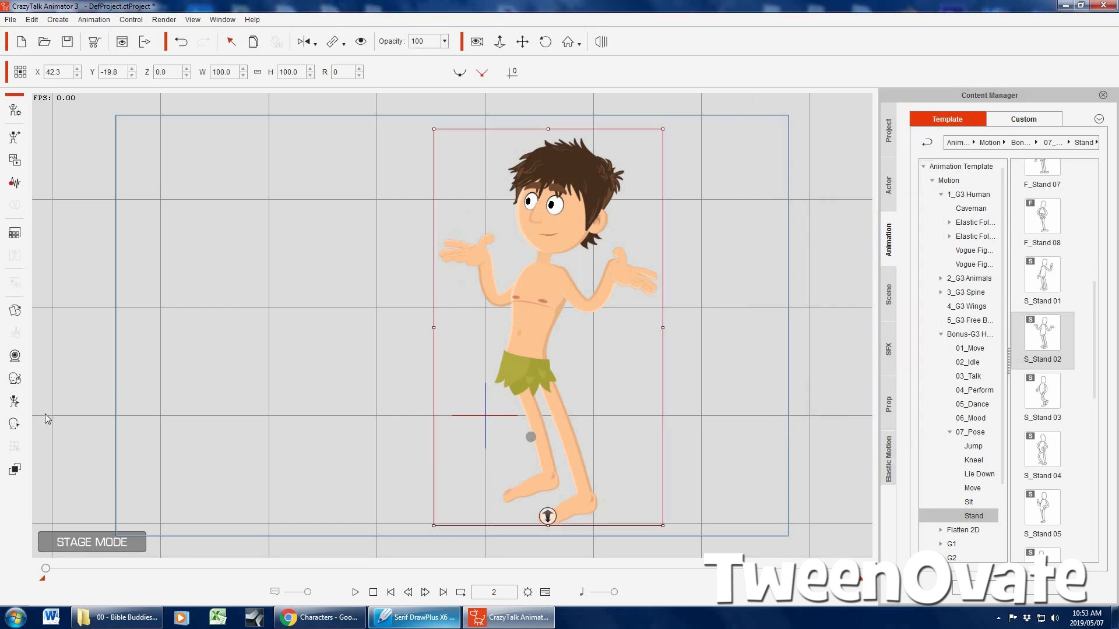
# Turn Adam's eyes toward the viewer with the Face Key Editor, and change his mouth sprite to SmileOpen
pyautogui.click(15, 424)
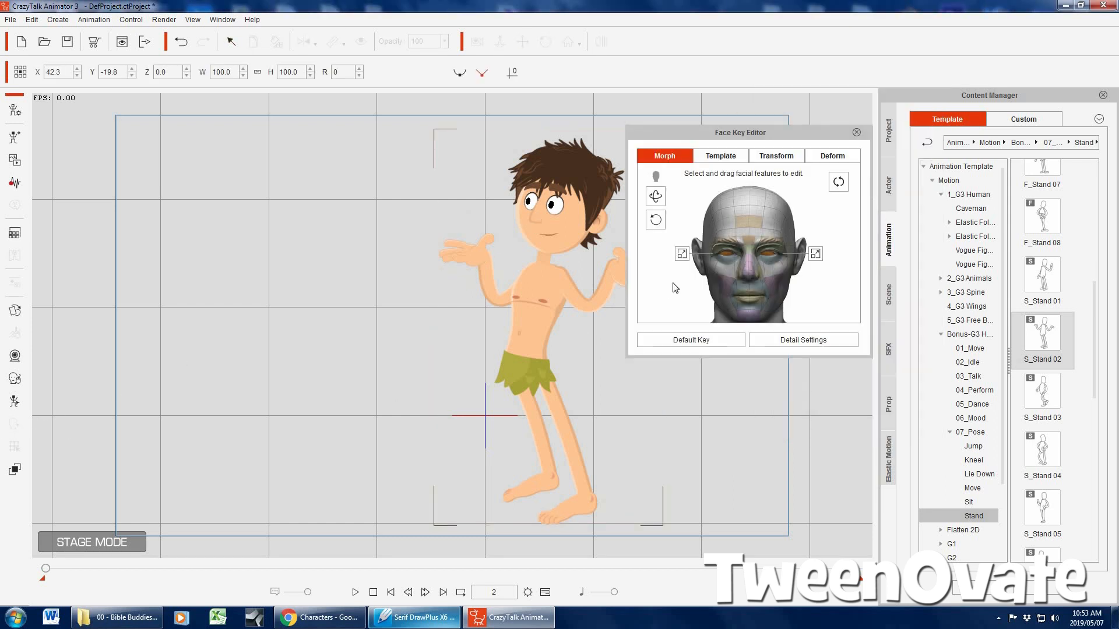
pyautogui.moveTo(775, 279); pyautogui.dragTo(779, 277)
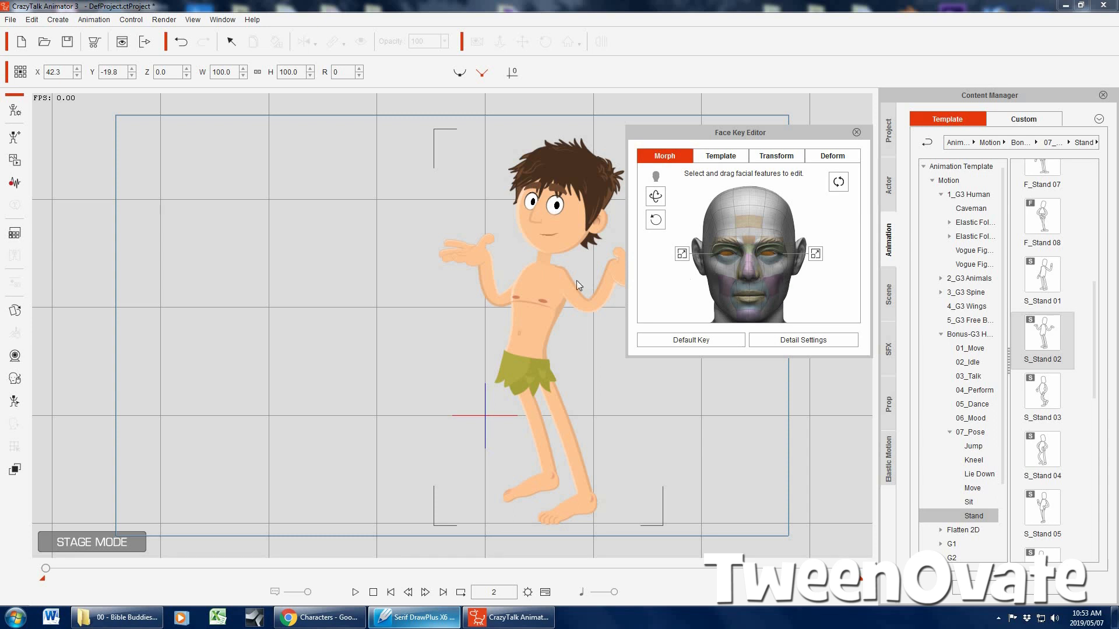
pyautogui.click(15, 310)
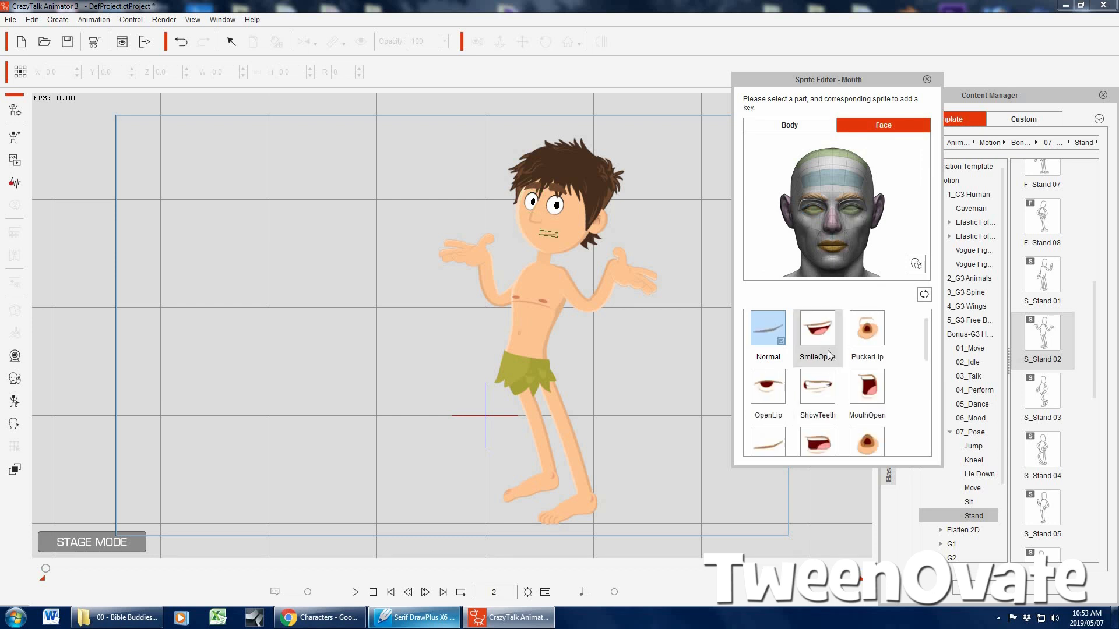
pyautogui.click(819, 333)
pyautogui.click(927, 80)
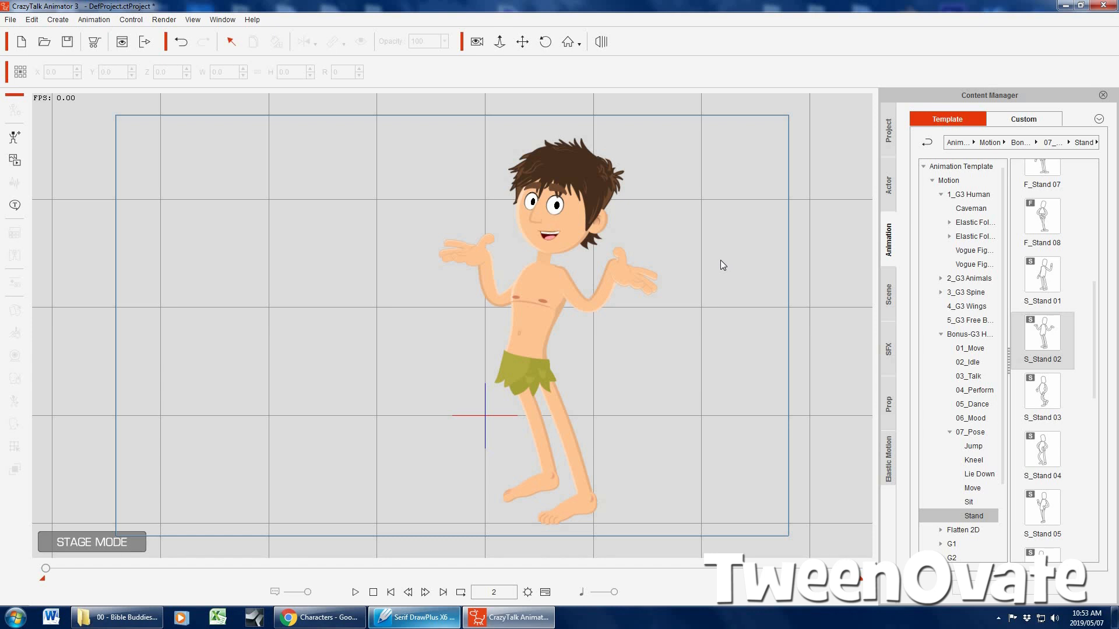
# Rotate Adam's left and right hand bones to roughly horizontal and tilt his head slightly back with the 2D Motion Key Editor
pyautogui.click(547, 280)
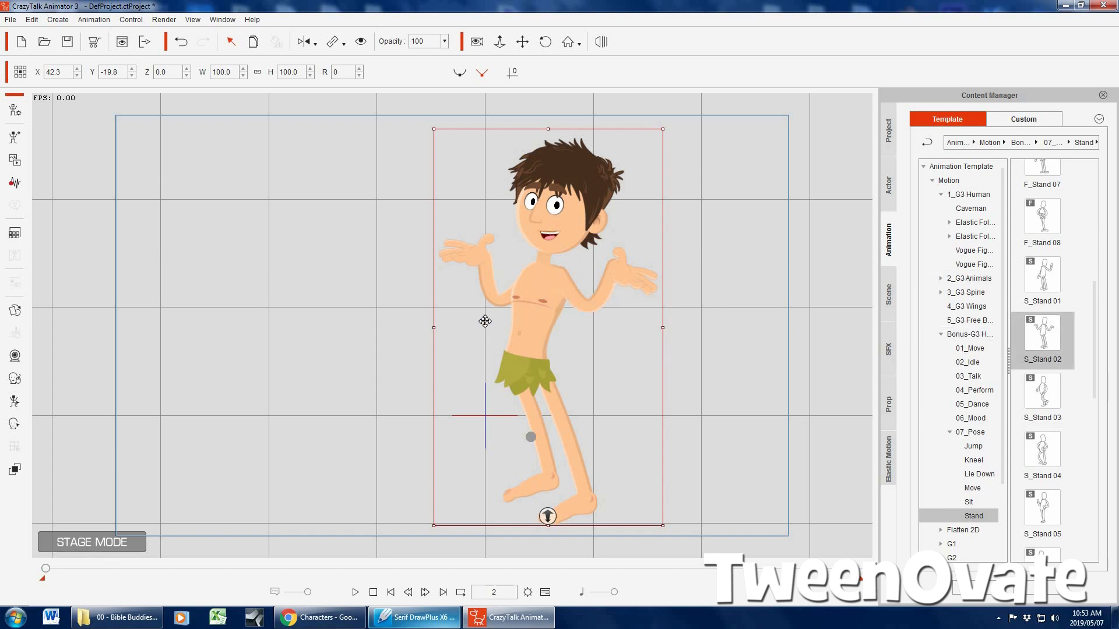
pyautogui.click(14, 401)
pyautogui.moveTo(792, 133); pyautogui.dragTo(918, 132)
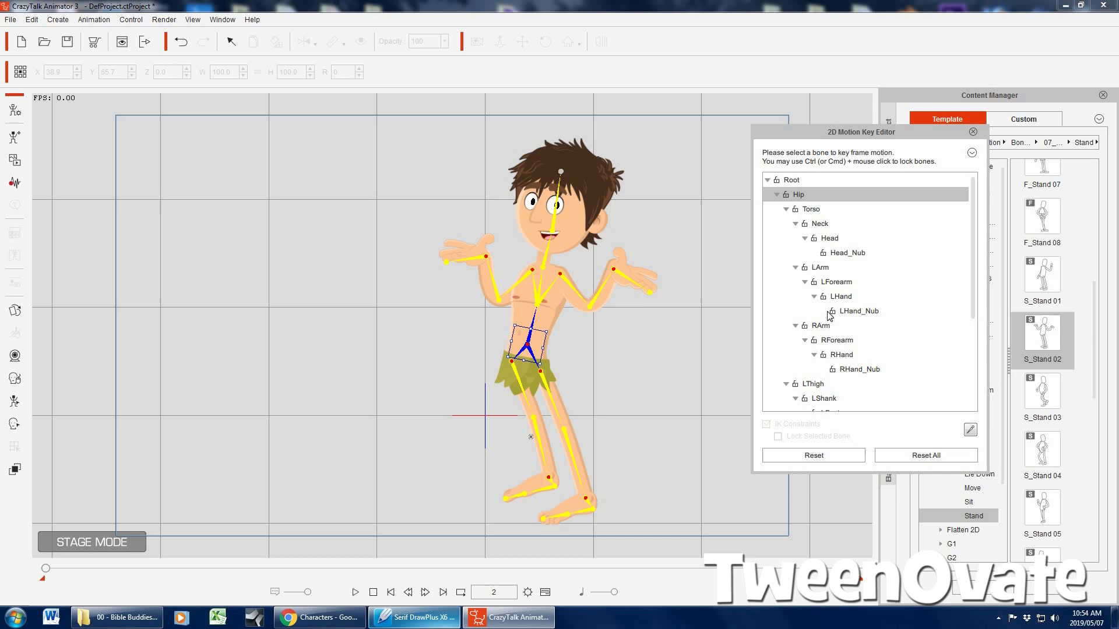
pyautogui.click(622, 272)
pyautogui.moveTo(627, 245); pyautogui.dragTo(612, 231)
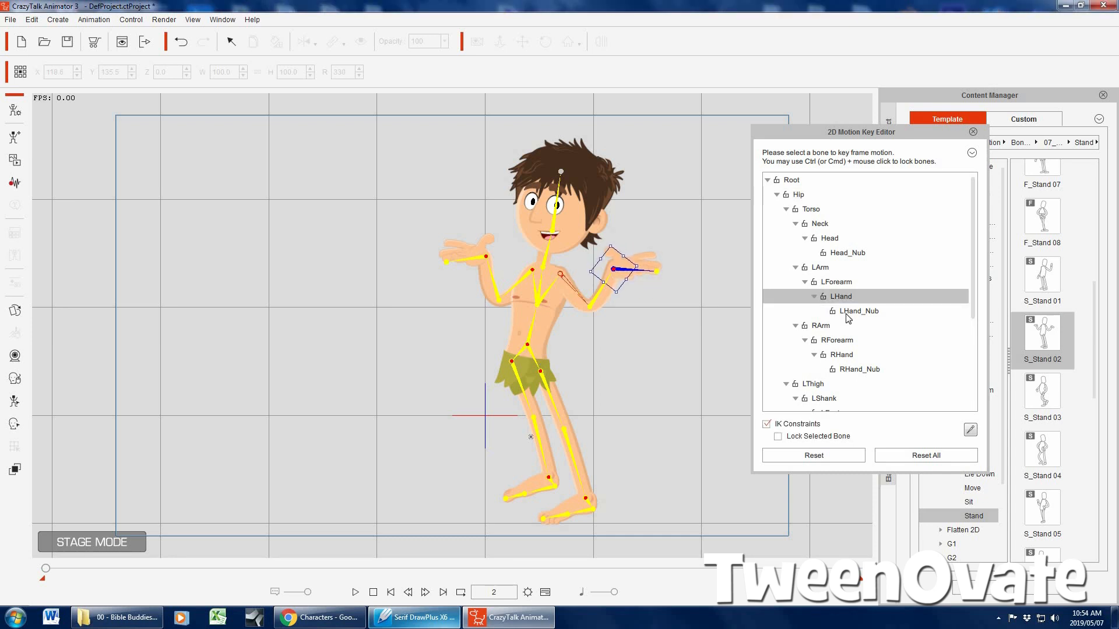
pyautogui.click(839, 354)
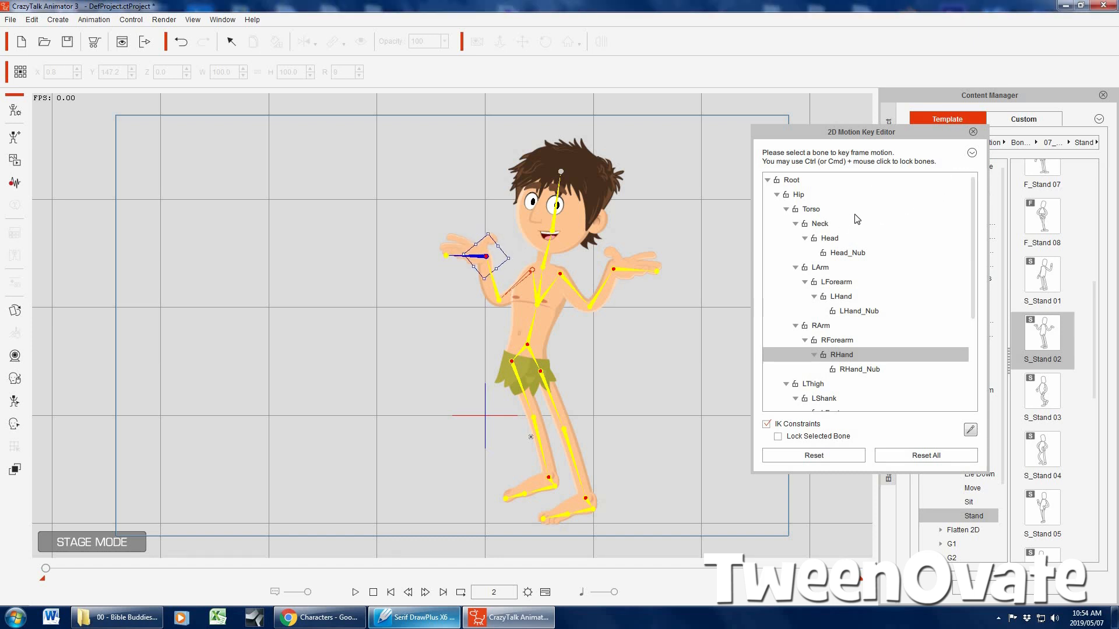
pyautogui.click(552, 214)
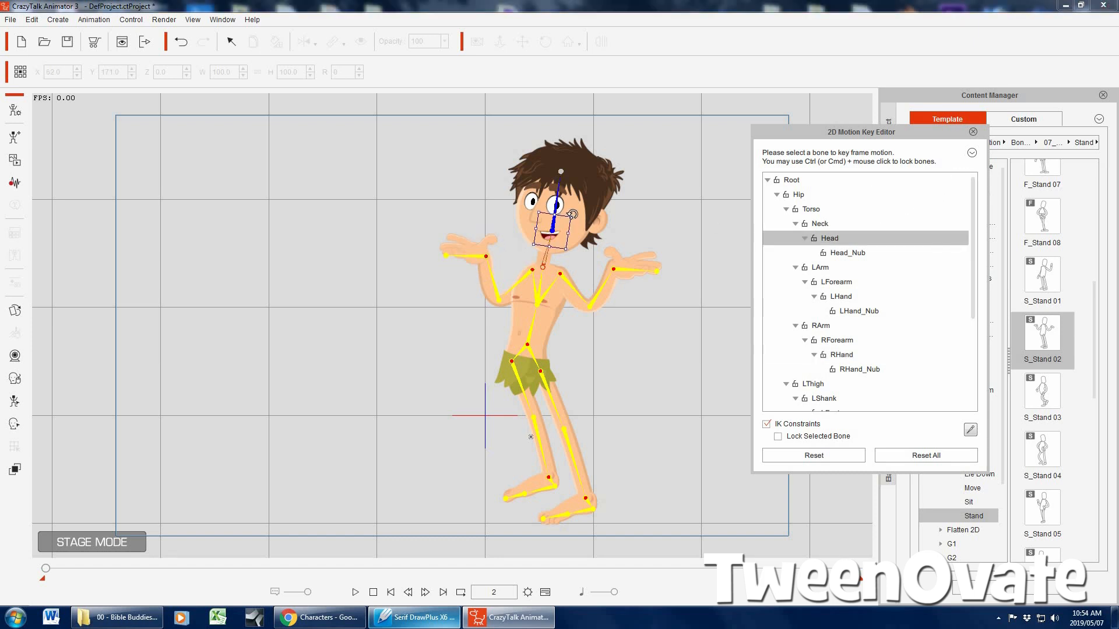
pyautogui.moveTo(573, 215); pyautogui.dragTo(568, 210)
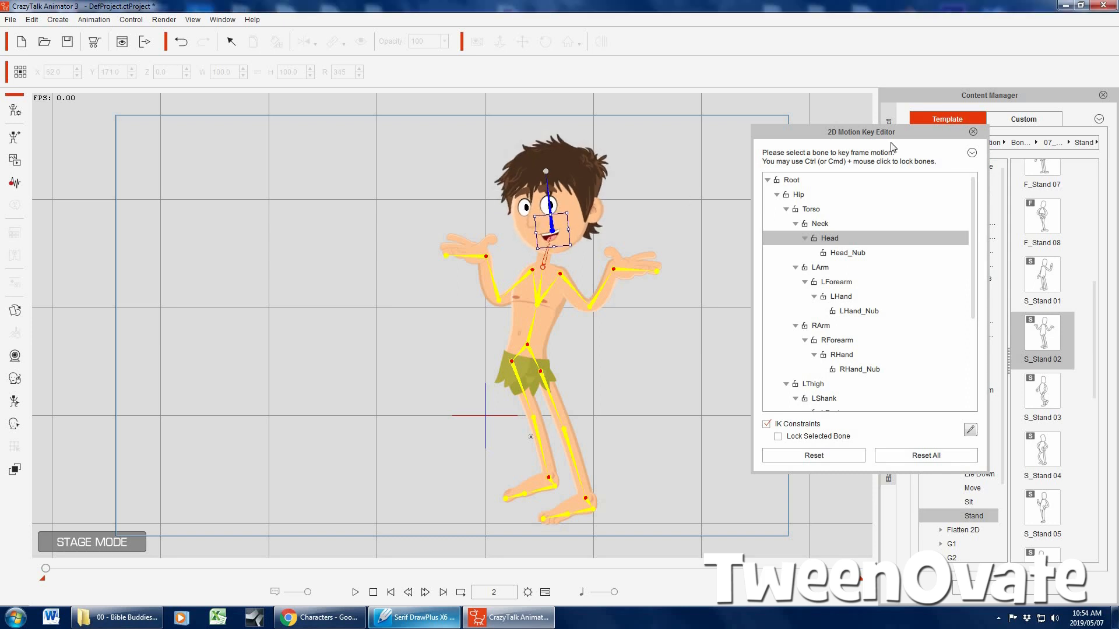
pyautogui.click(973, 132)
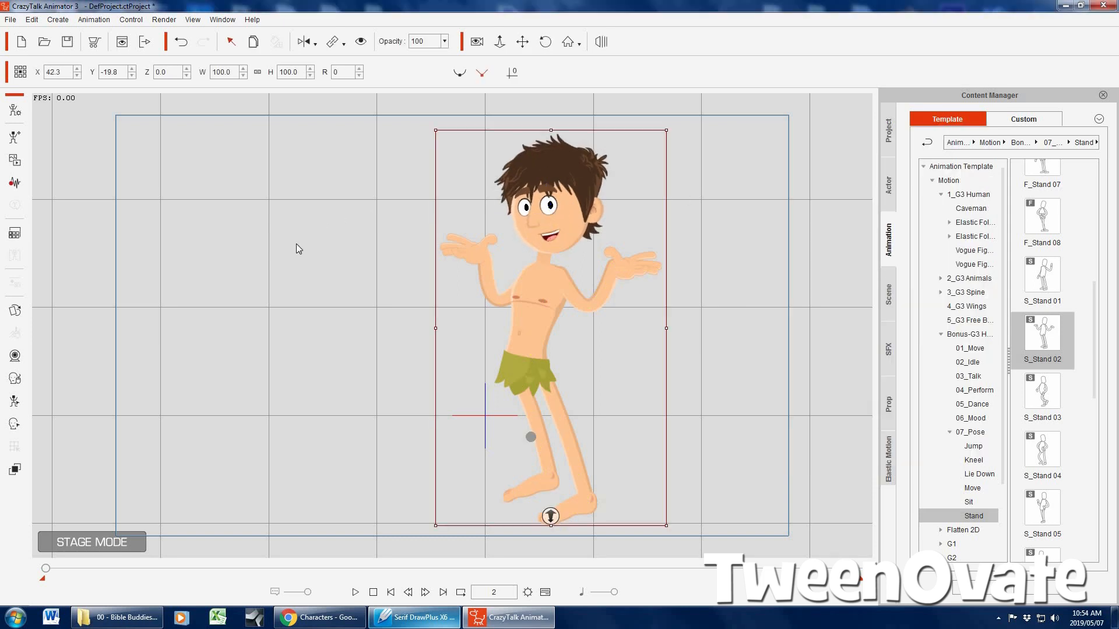
# Set the image render settings to Current Frame with the 4K 2160p (3840x2160) frame size, and close the settings
pyautogui.click(297, 244)
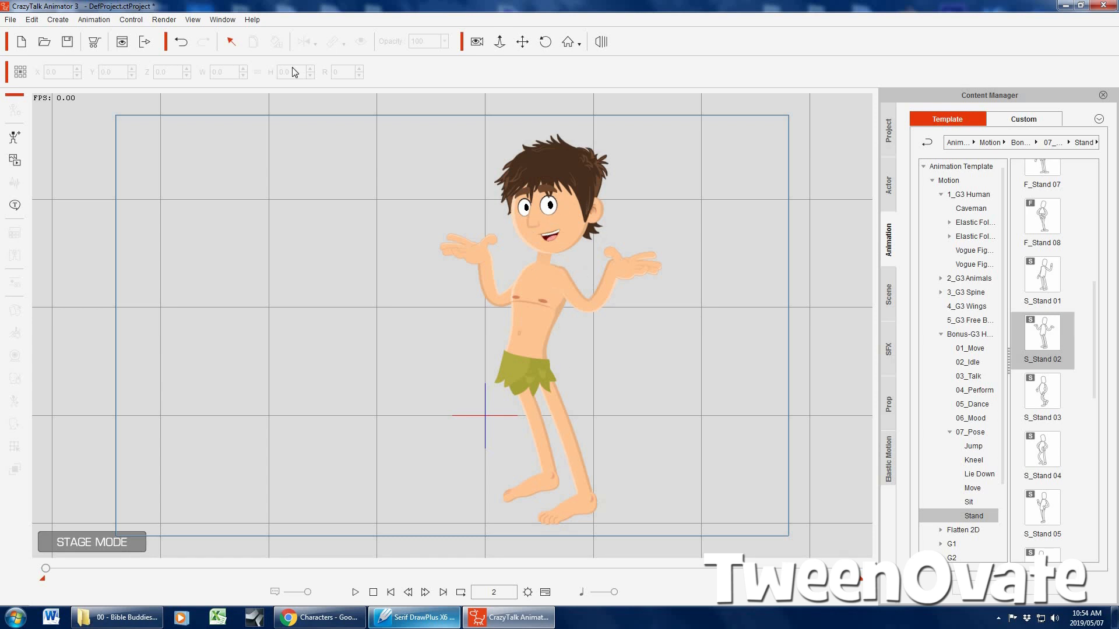
pyautogui.click(164, 20)
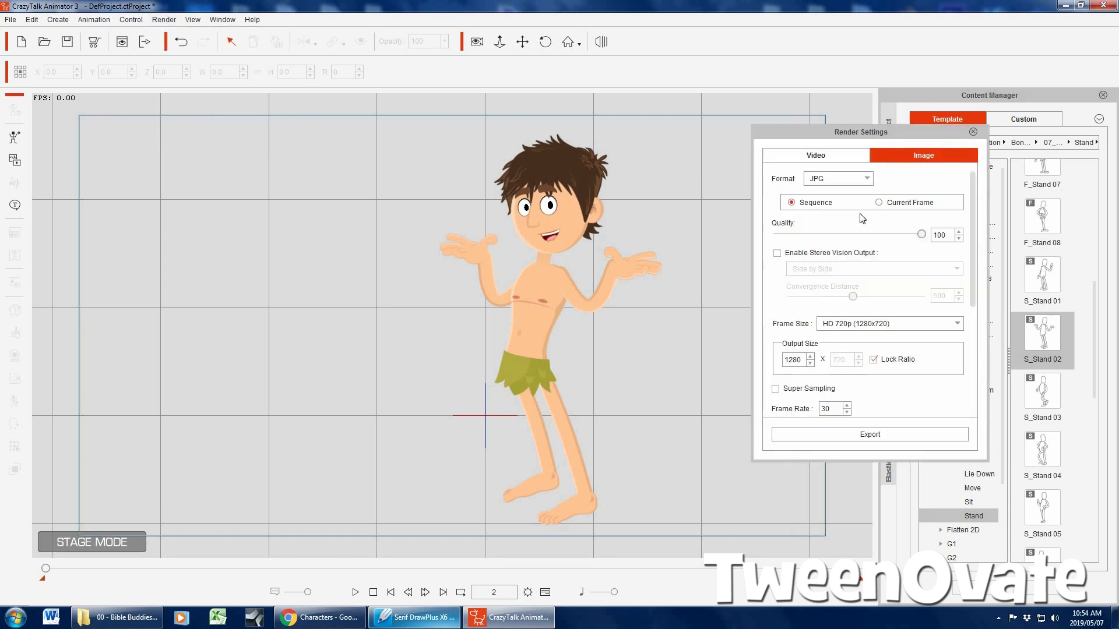
pyautogui.click(879, 203)
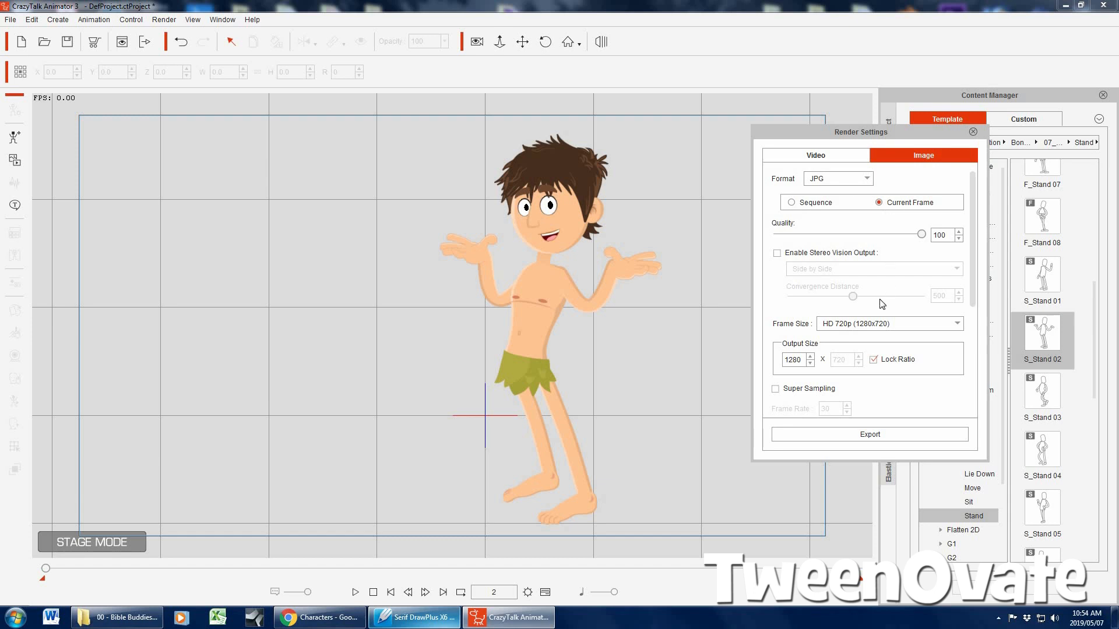
pyautogui.click(873, 324)
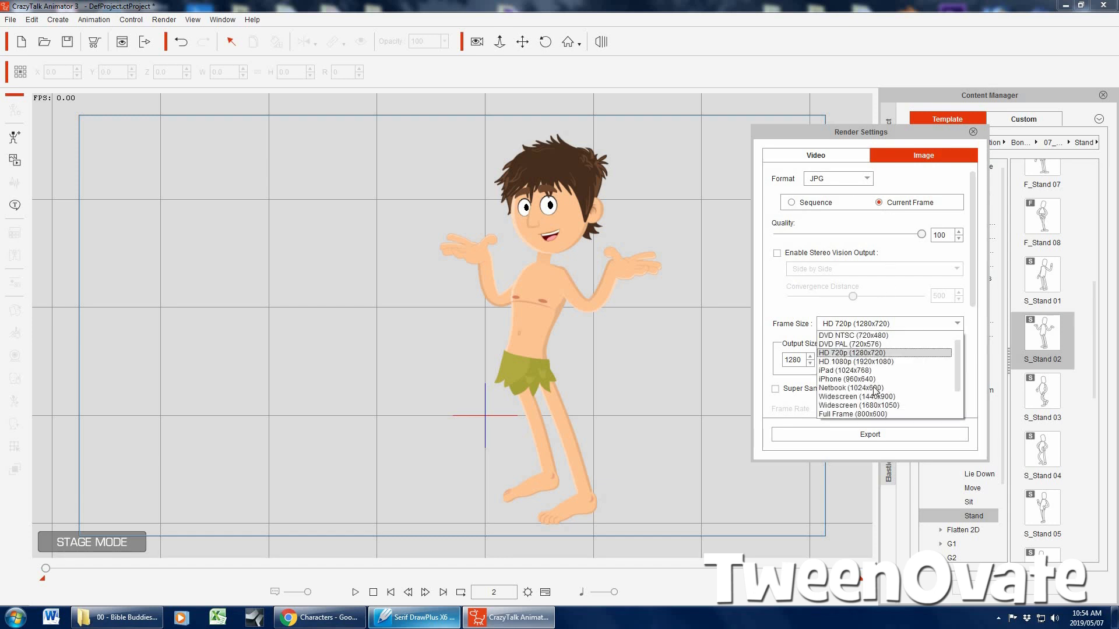
pyautogui.scroll(-1, 884, 396)
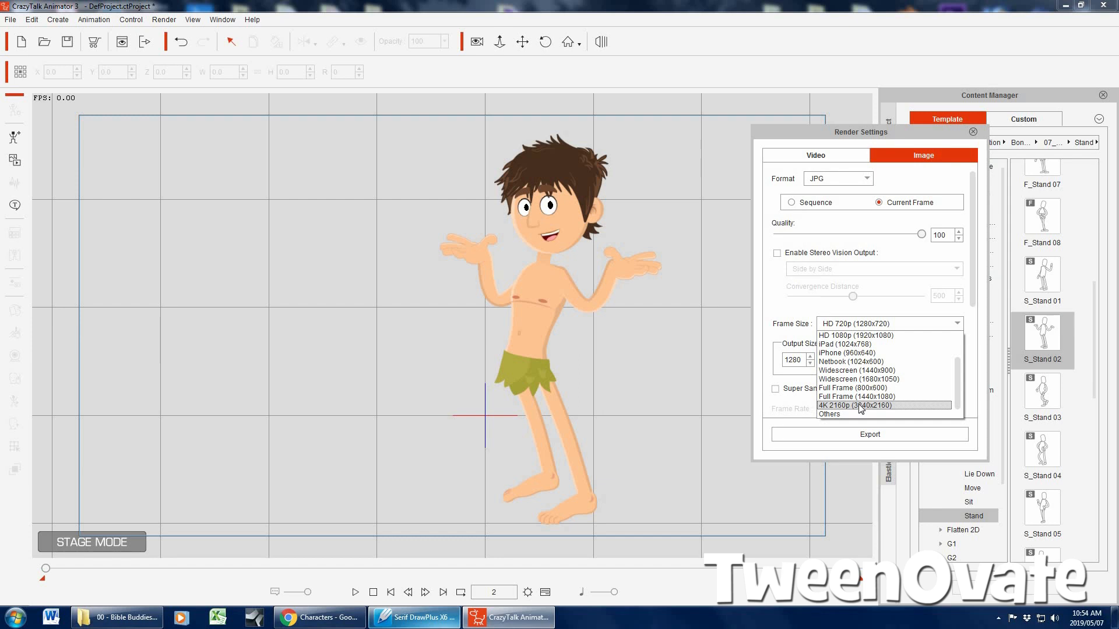
pyautogui.click(861, 407)
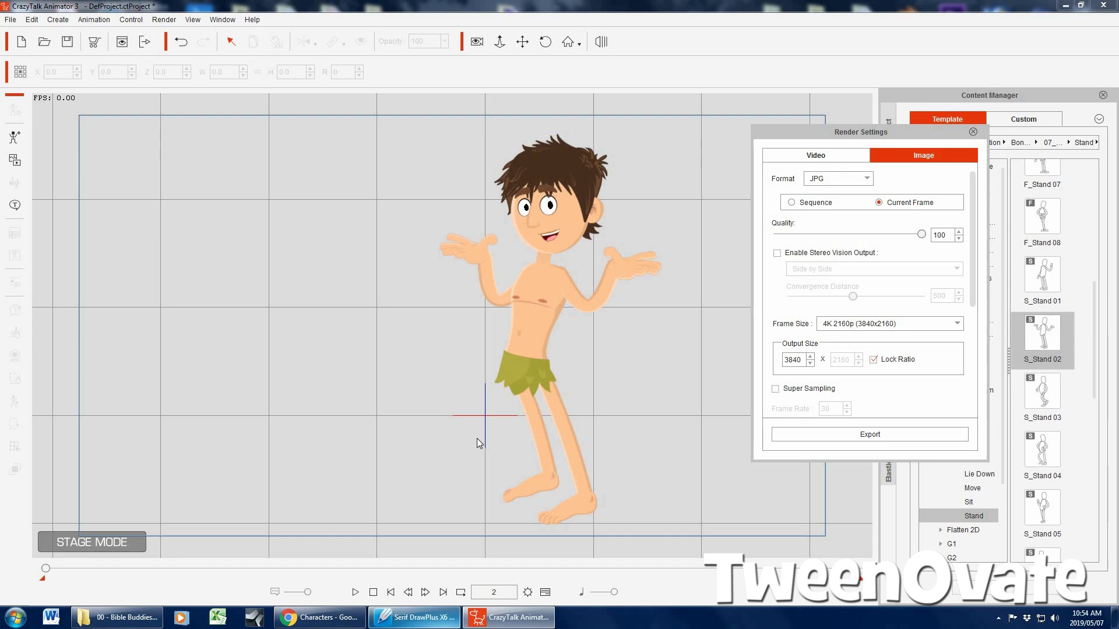
pyautogui.click(973, 131)
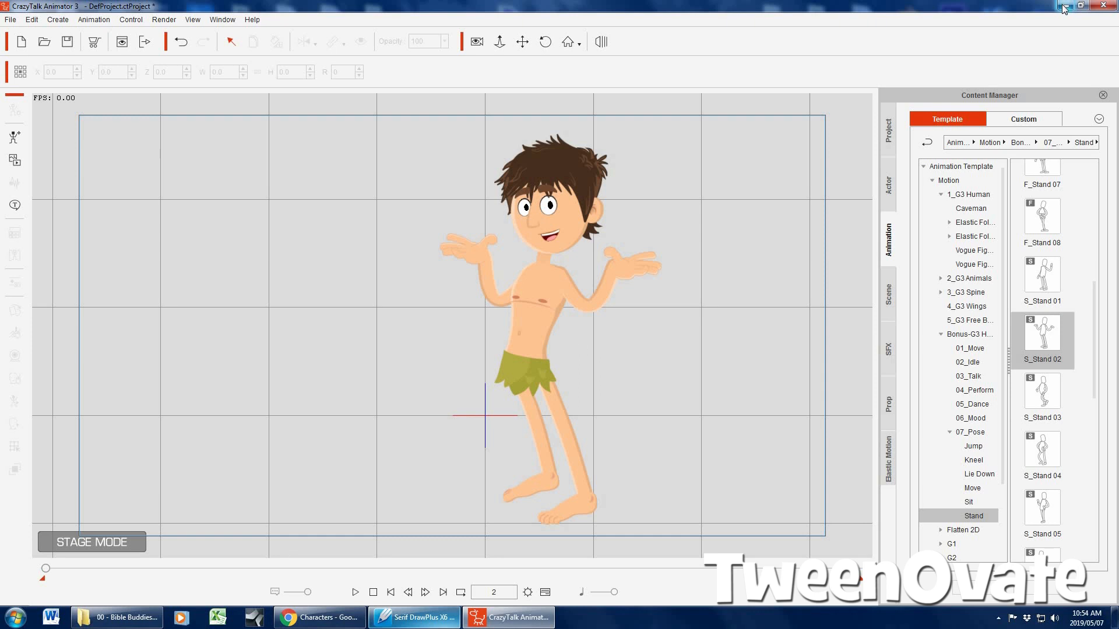
# Open image 0001 from the 00 - Bible Buddies Video folder and look through the sample images at full-window size
pyautogui.click(116, 617)
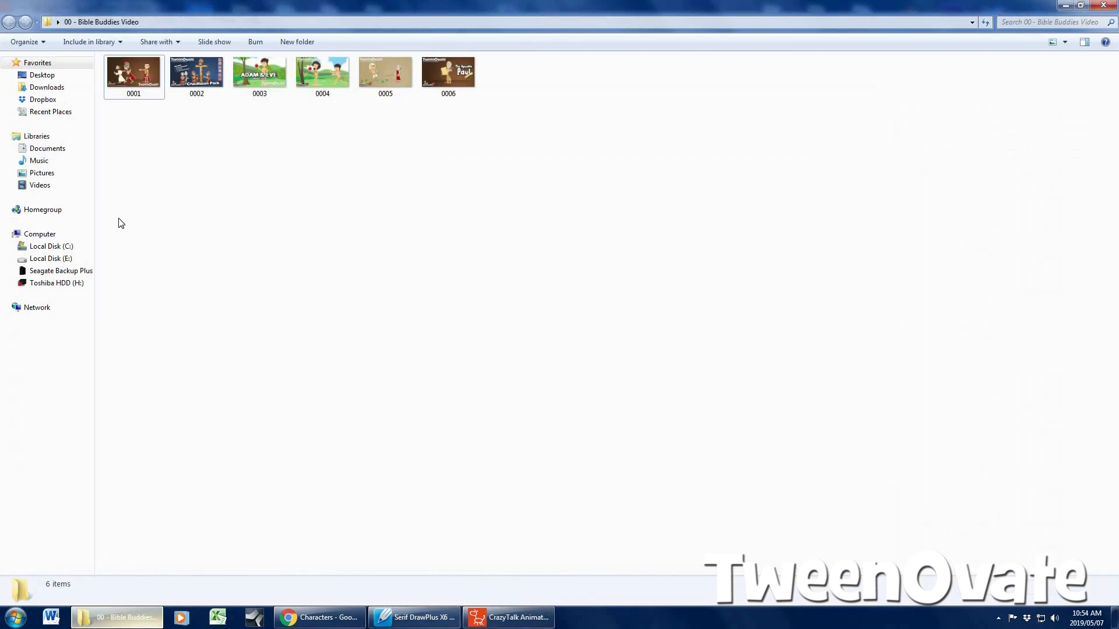
pyautogui.click(135, 76)
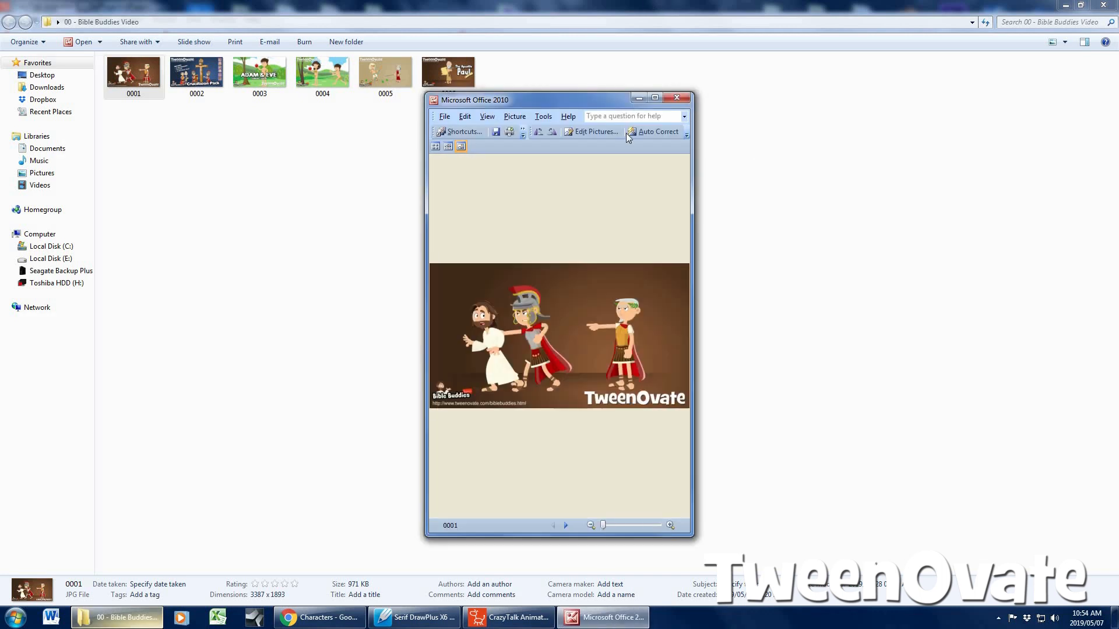
pyautogui.click(654, 99)
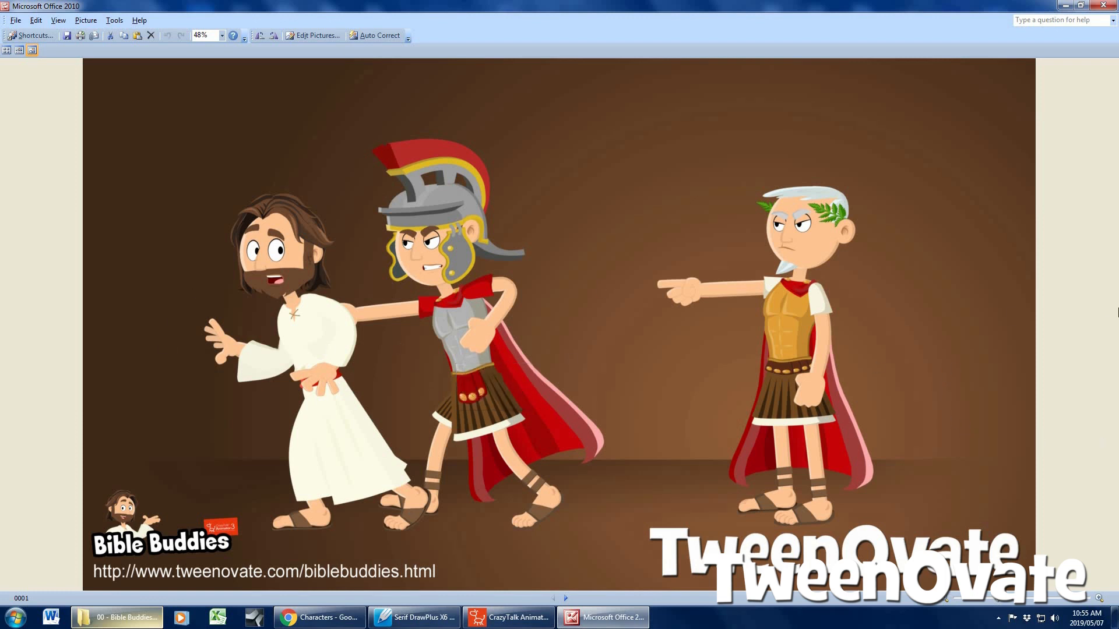
pyautogui.press('Right')
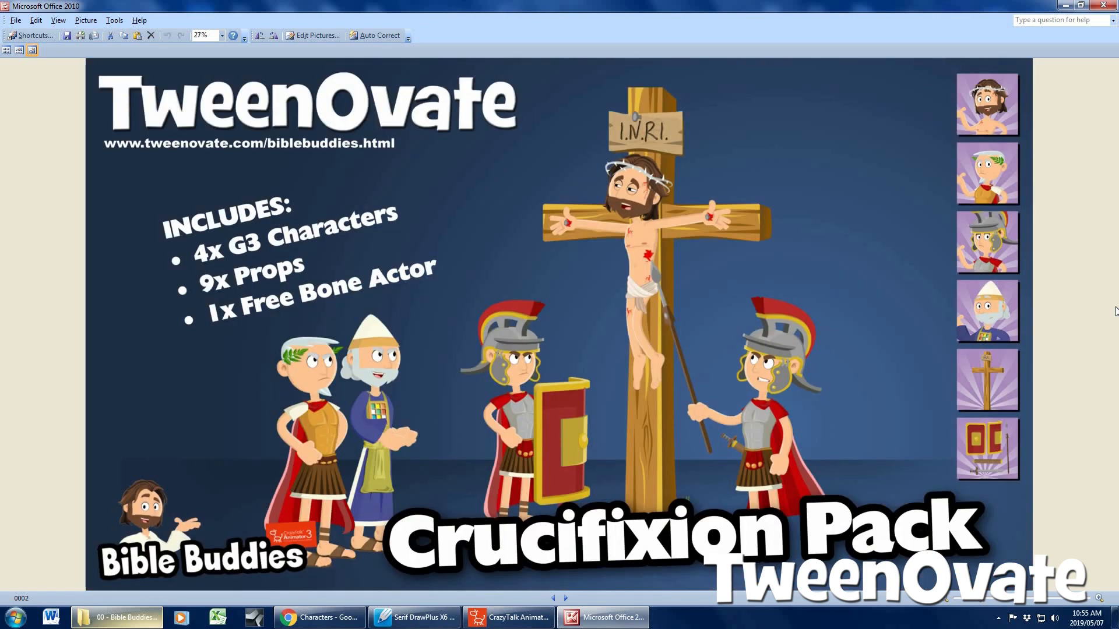
pyautogui.press('Right')
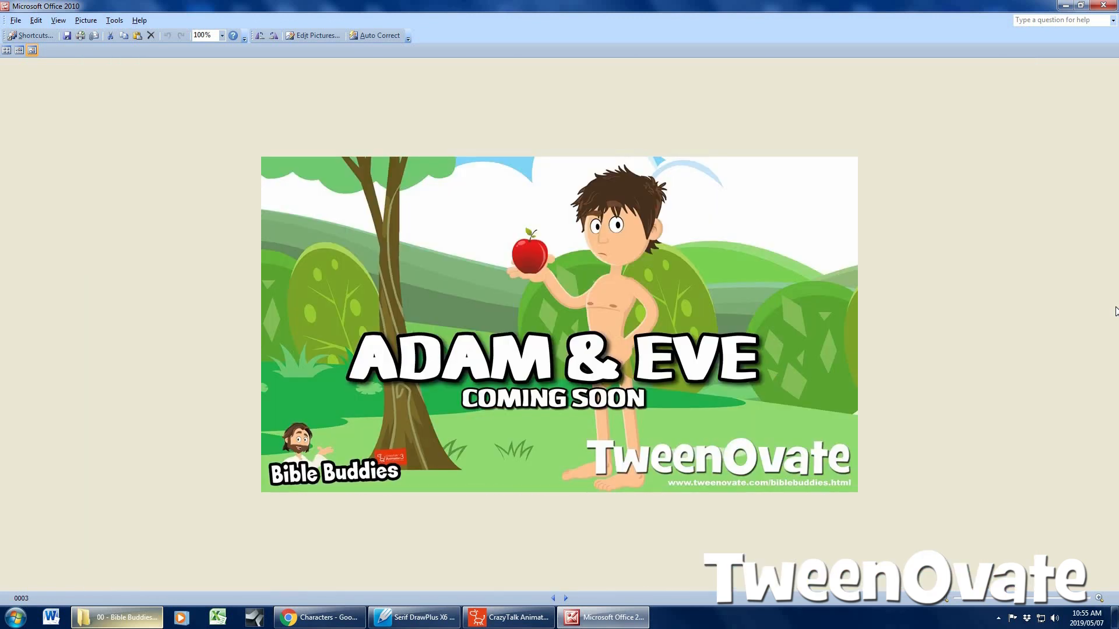
pyautogui.press('Right')
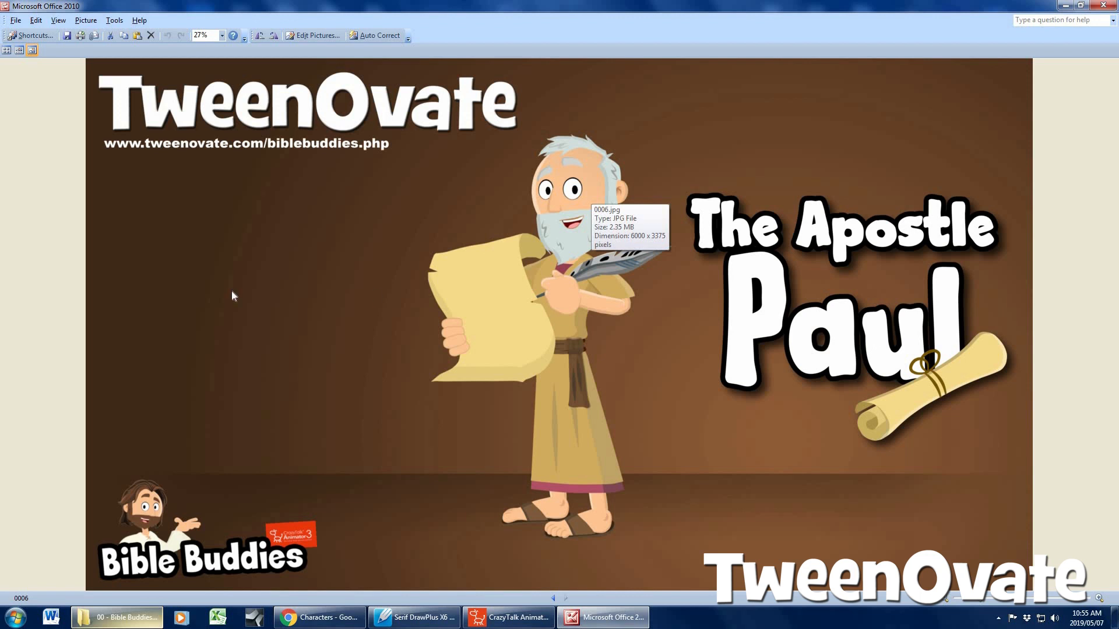
pyautogui.press('Left')
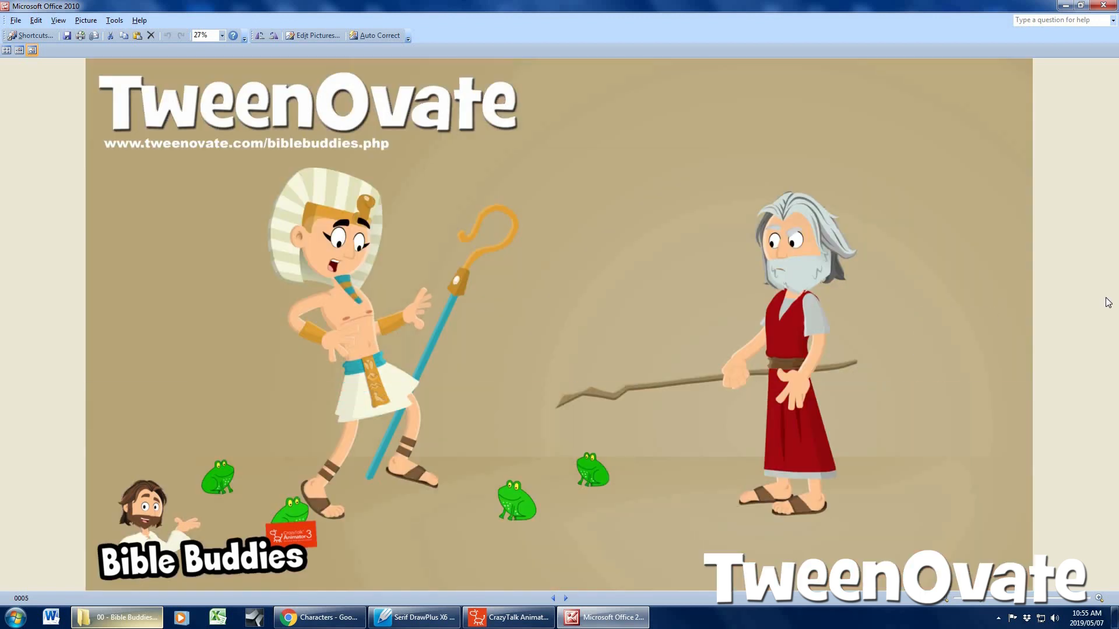
pyautogui.press('Left')
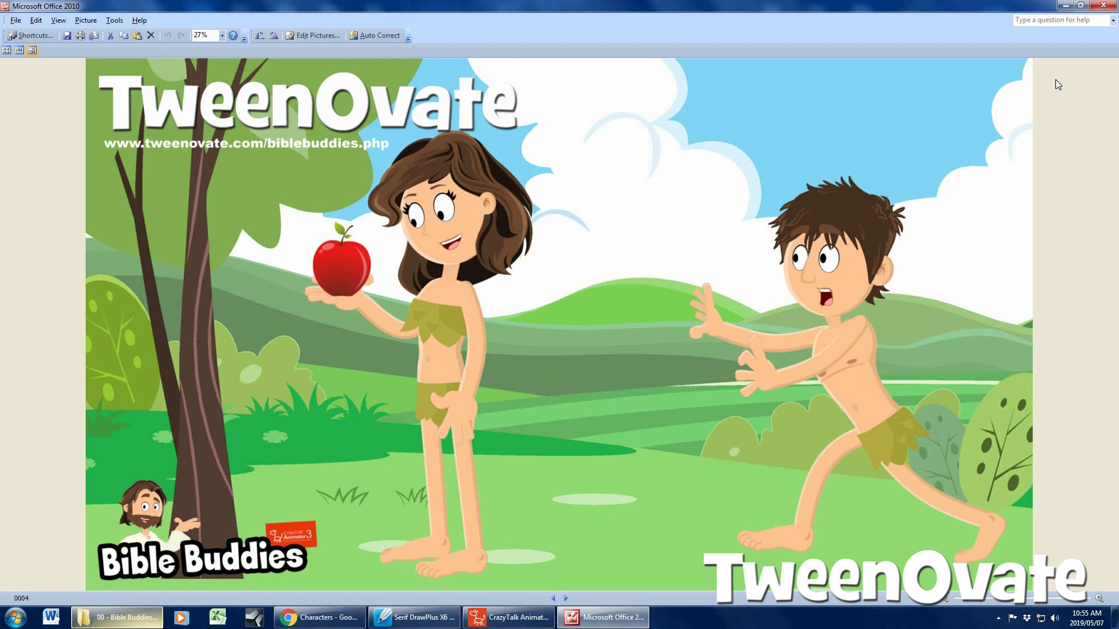
pyautogui.click(1065, 7)
pyautogui.click(1064, 10)
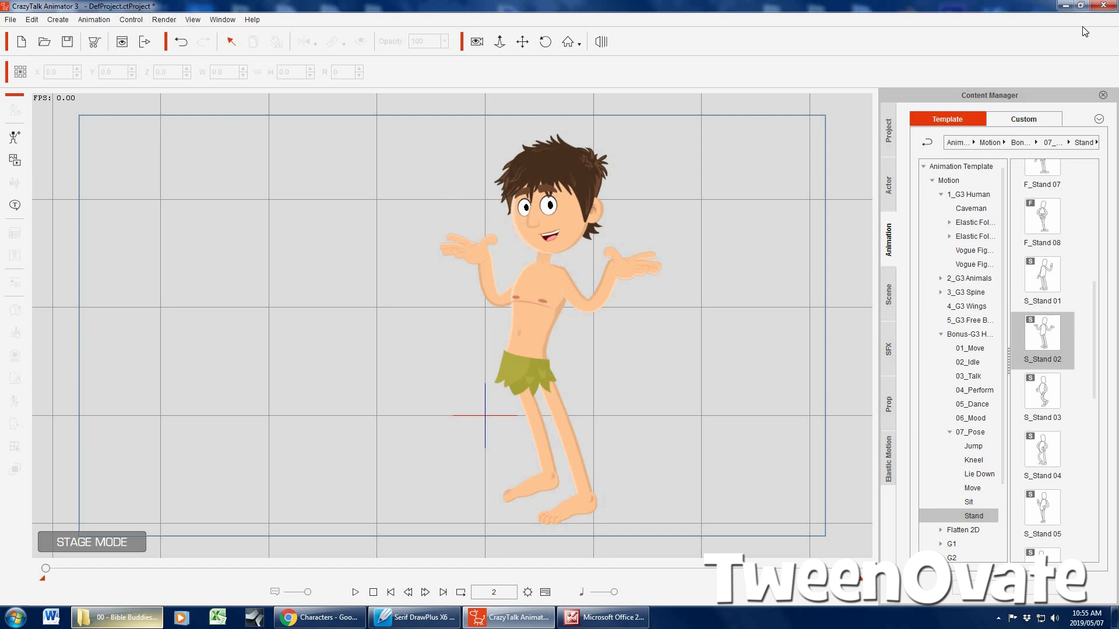
# Switch to Serif DrawPlus X6 and open picture 0001 from the Bible Buddies folder inside Animation Jobs on the Desktop
pyautogui.click(1065, 6)
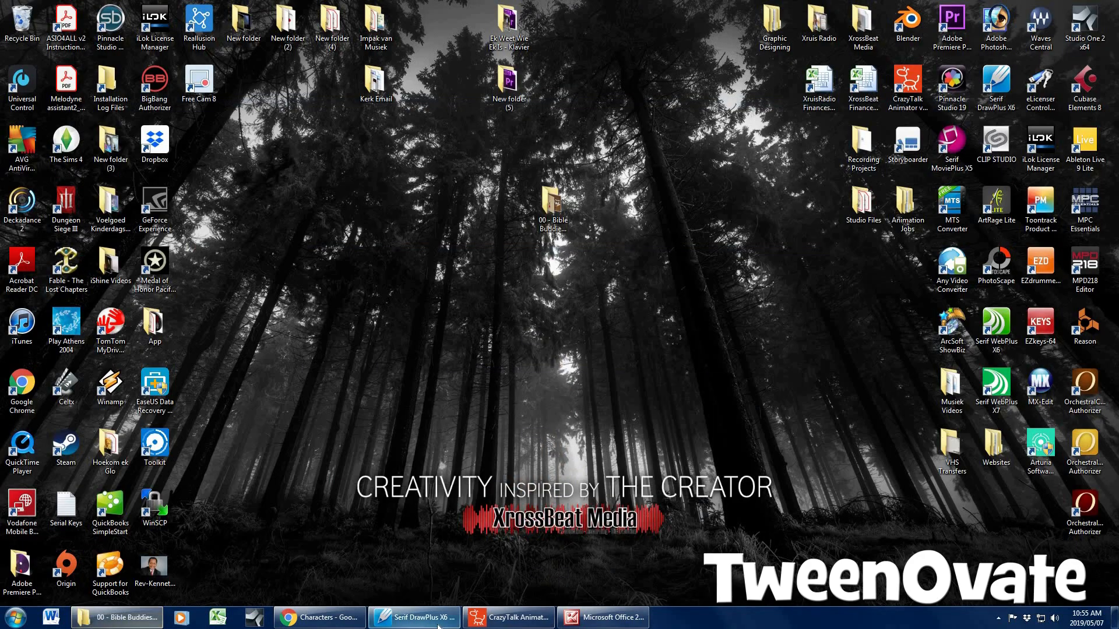
pyautogui.click(416, 617)
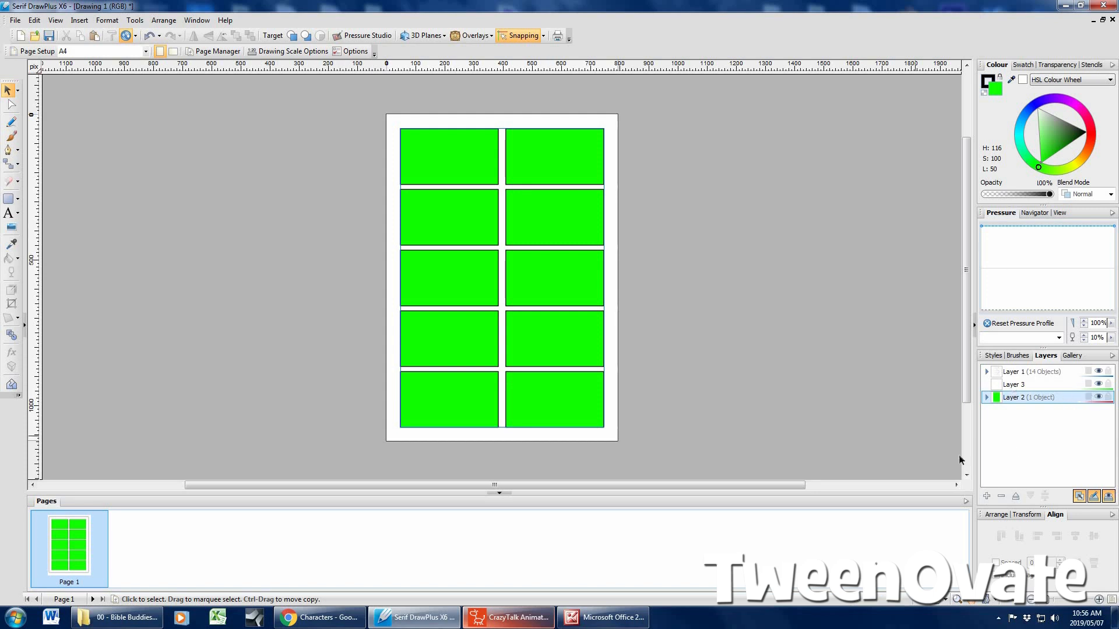
pyautogui.click(1014, 384)
pyautogui.click(15, 19)
pyautogui.click(36, 46)
pyautogui.click(430, 219)
pyautogui.scroll(-2, 617, 343)
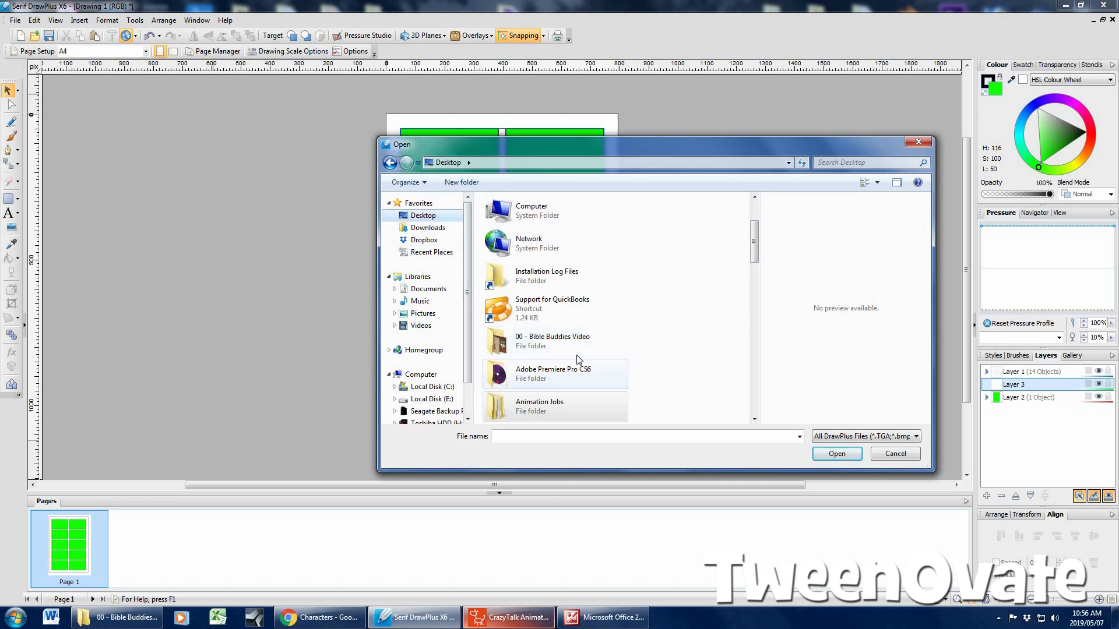
pyautogui.doubleClick(549, 411)
pyautogui.doubleClick(527, 229)
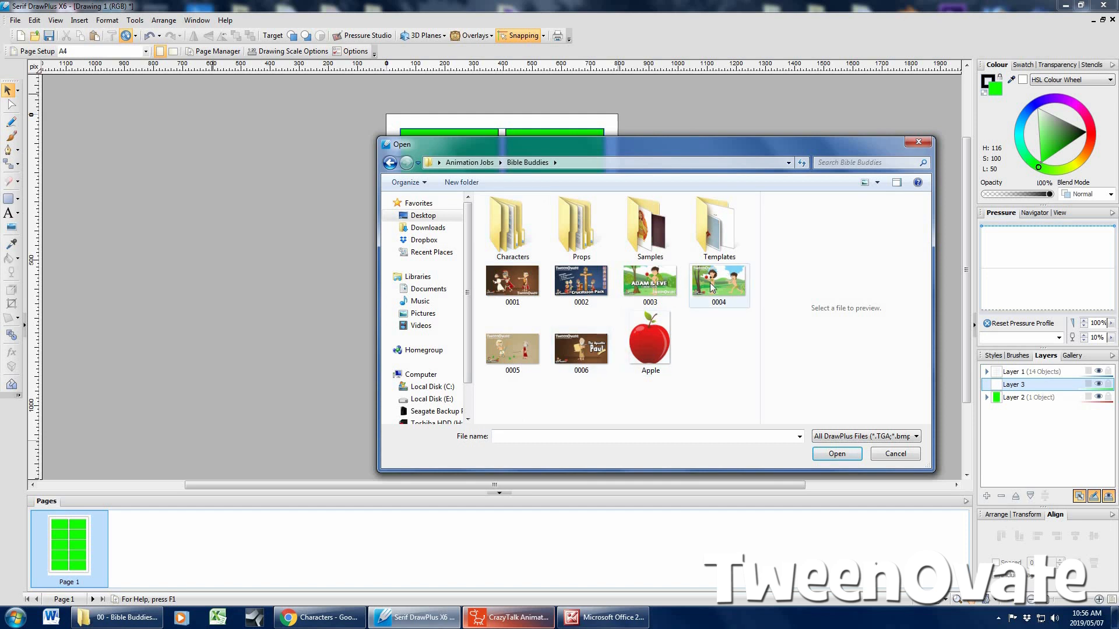
pyautogui.doubleClick(521, 284)
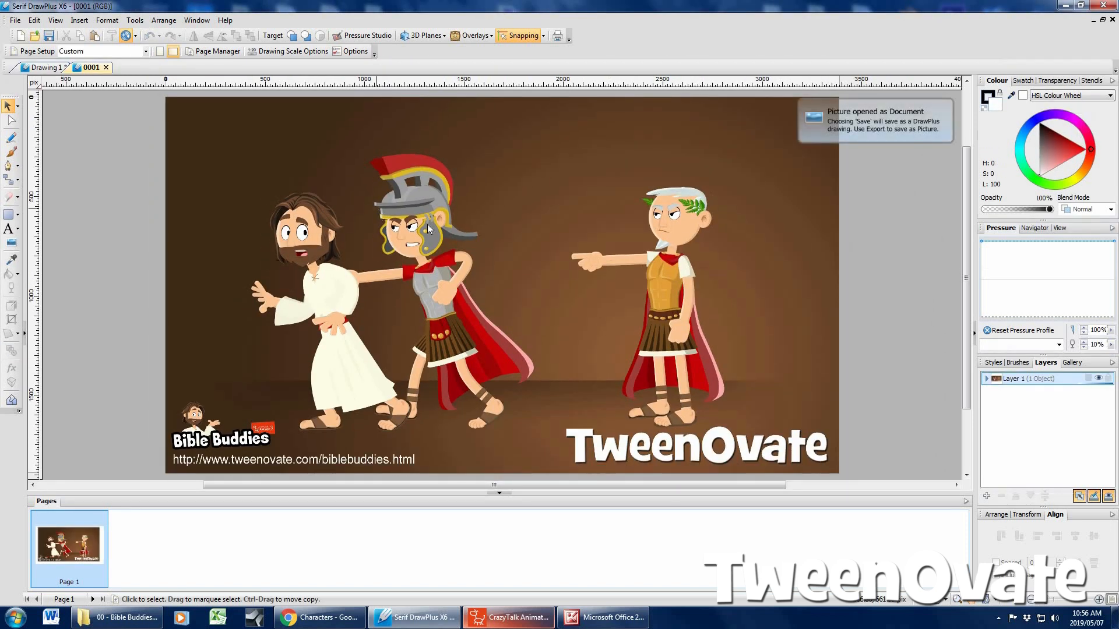
# Copy the picture from the 0001 document and paste it onto Layer 3 of Drawing 1
pyautogui.click(427, 225)
pyautogui.click(81, 36)
pyautogui.click(51, 70)
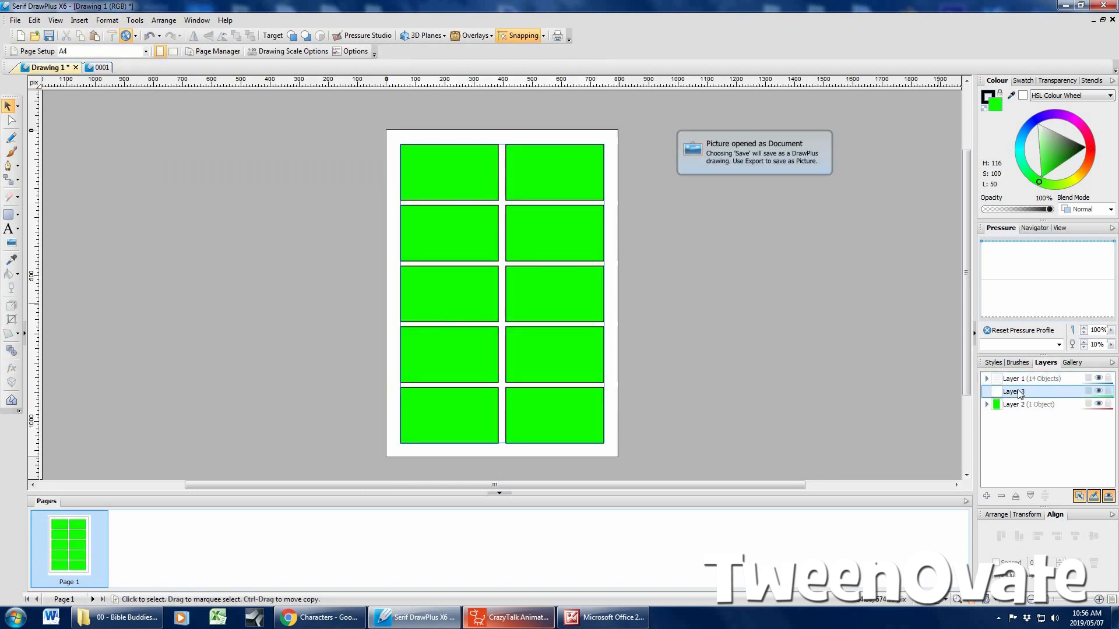
pyautogui.click(94, 36)
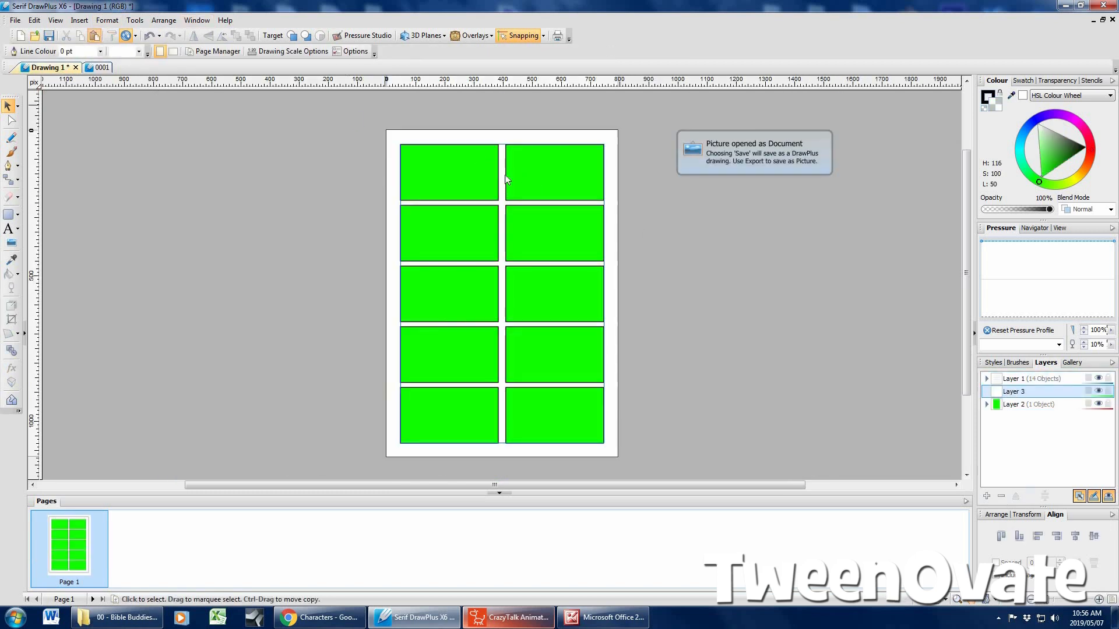
# Shrink the pasted picture and position it so its three characters fill the first comic panel
pyautogui.moveTo(475, 189); pyautogui.dragTo(516, 230)
pyautogui.moveTo(398, 173); pyautogui.dragTo(704, 325)
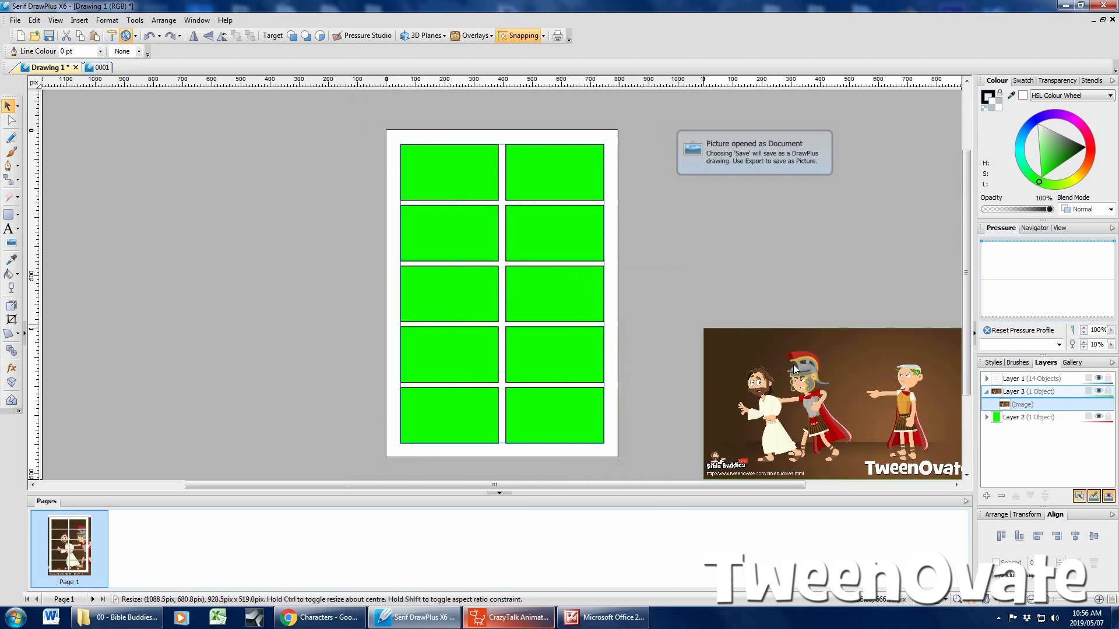
pyautogui.moveTo(824, 381); pyautogui.dragTo(478, 177)
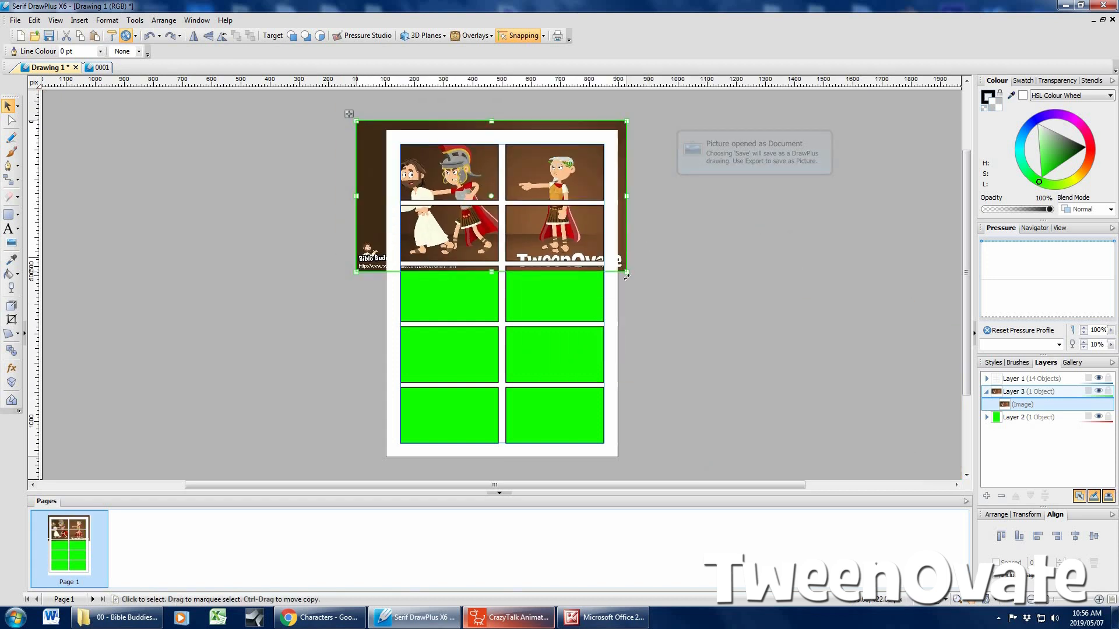
pyautogui.moveTo(622, 269); pyautogui.dragTo(482, 175)
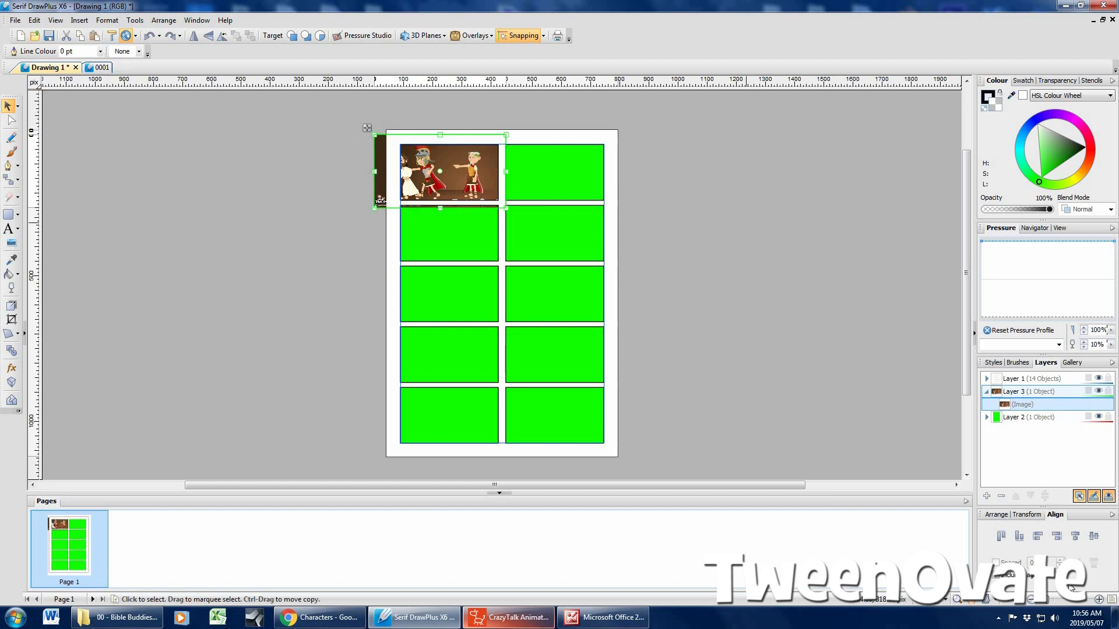
pyautogui.click(1098, 599)
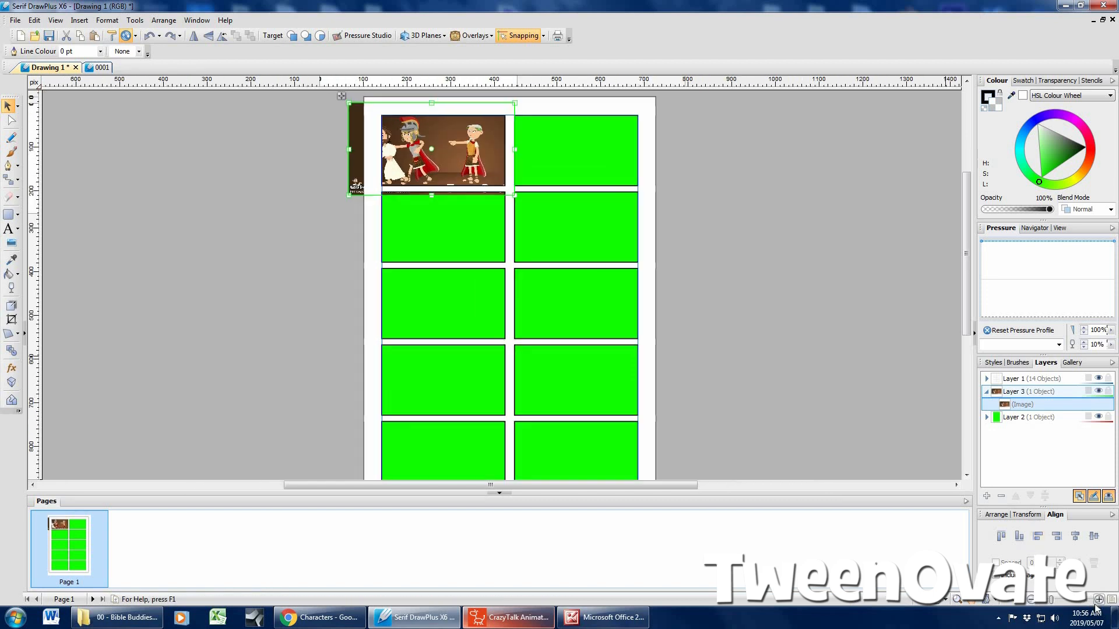
pyautogui.moveTo(428, 196); pyautogui.dragTo(498, 215)
pyautogui.moveTo(560, 297); pyautogui.dragTo(521, 274)
pyautogui.moveTo(495, 220); pyautogui.dragTo(503, 224)
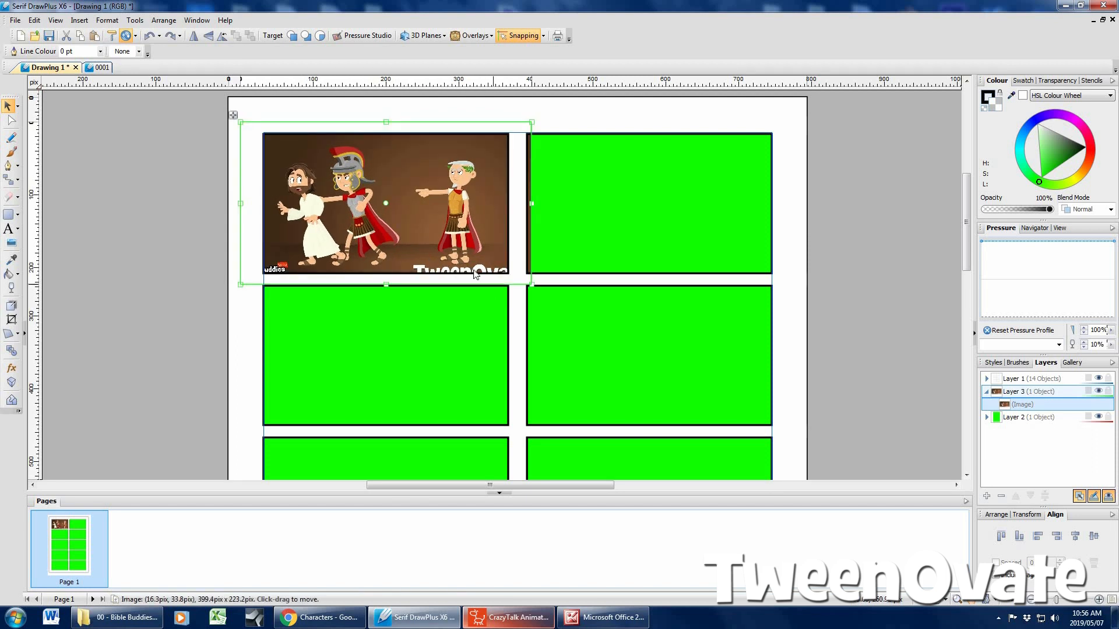
# Erase the picture's edge where it overhangs into the neighbouring panel, and deselect the picture
pyautogui.click(9, 198)
pyautogui.moveTo(525, 235)
pyautogui.mouseDown()
pyautogui.moveTo(526, 128)
pyautogui.moveTo(526, 281)
pyautogui.moveTo(242, 286)
pyautogui.moveTo(257, 290)
pyautogui.mouseUp()
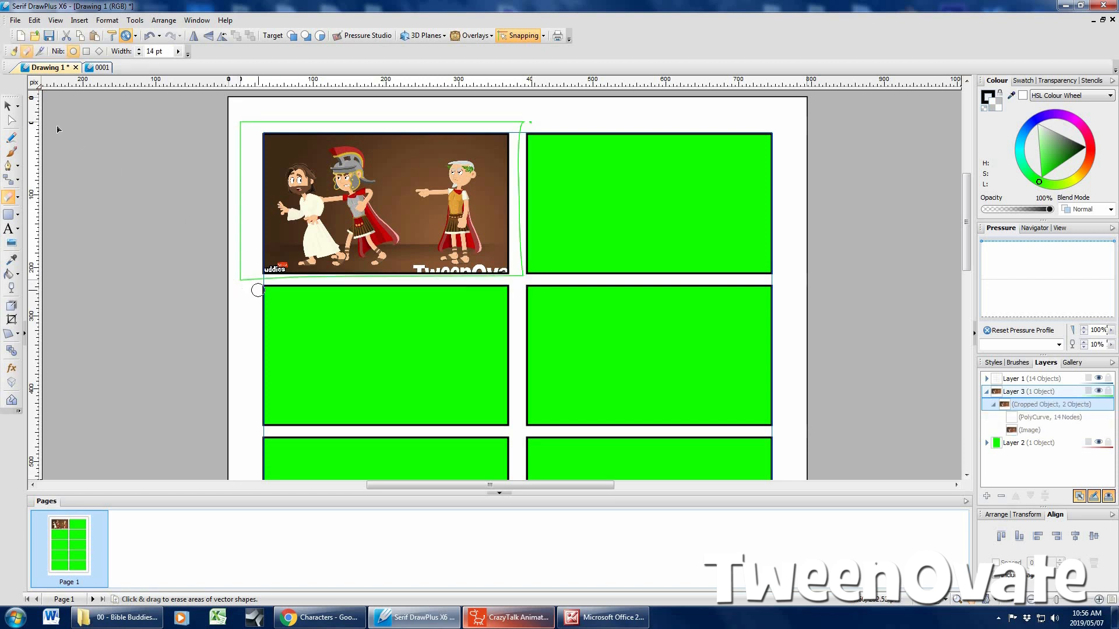
pyautogui.click(8, 106)
pyautogui.click(74, 122)
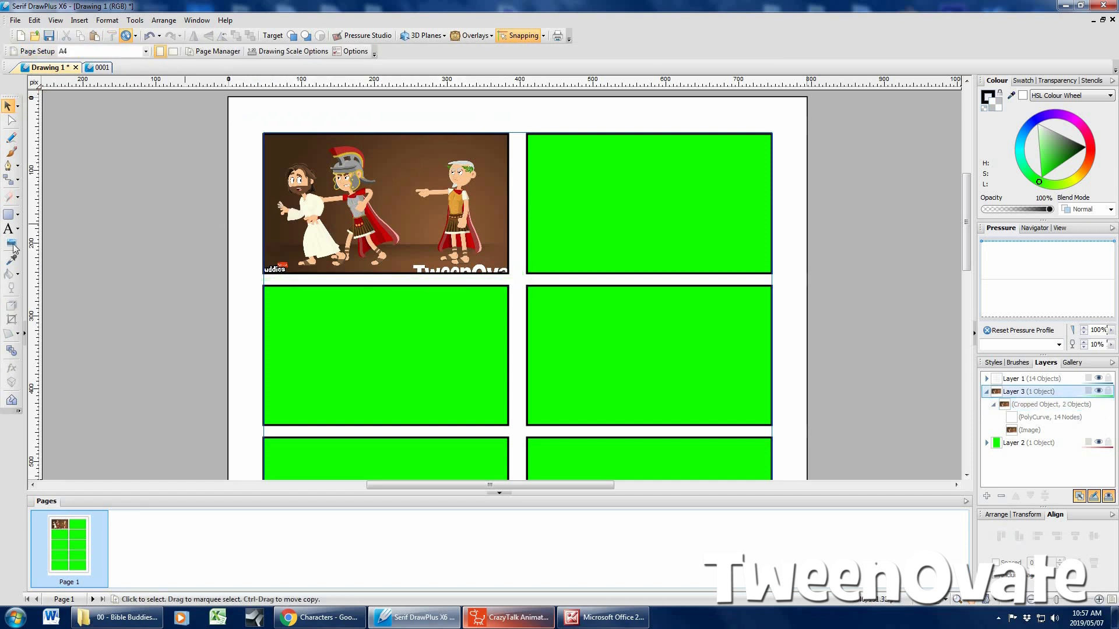
# Add a white Quick Speech bubble about 100 by 74 pixels beside the pointing character's head, overlapping the first panel's upper edge
pyautogui.click(17, 214)
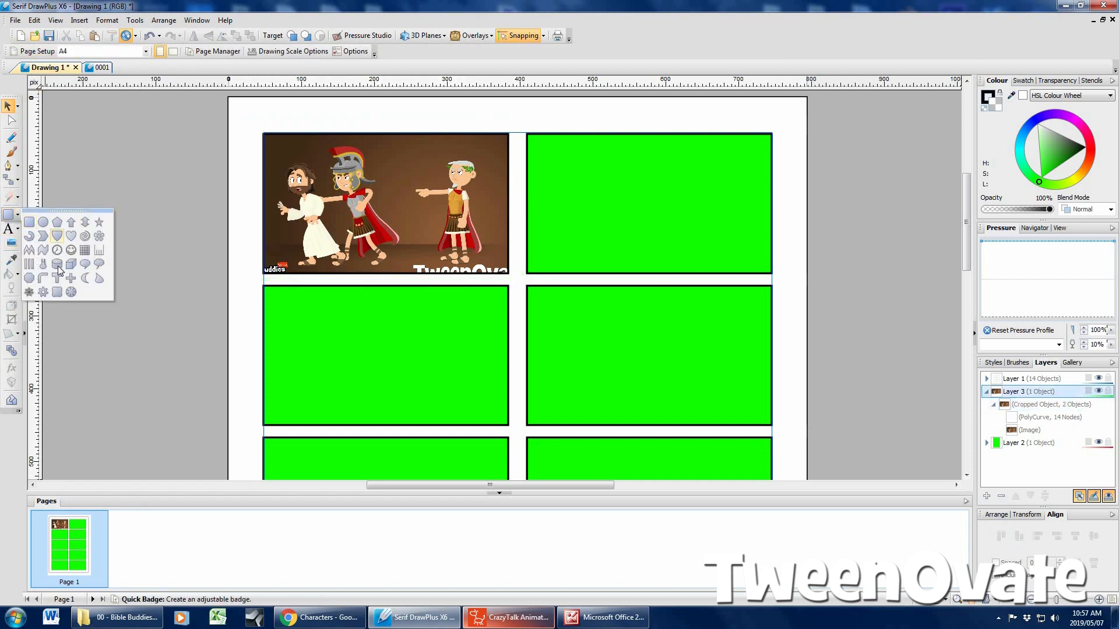
pyautogui.click(85, 264)
pyautogui.moveTo(385, 142); pyautogui.dragTo(530, 183)
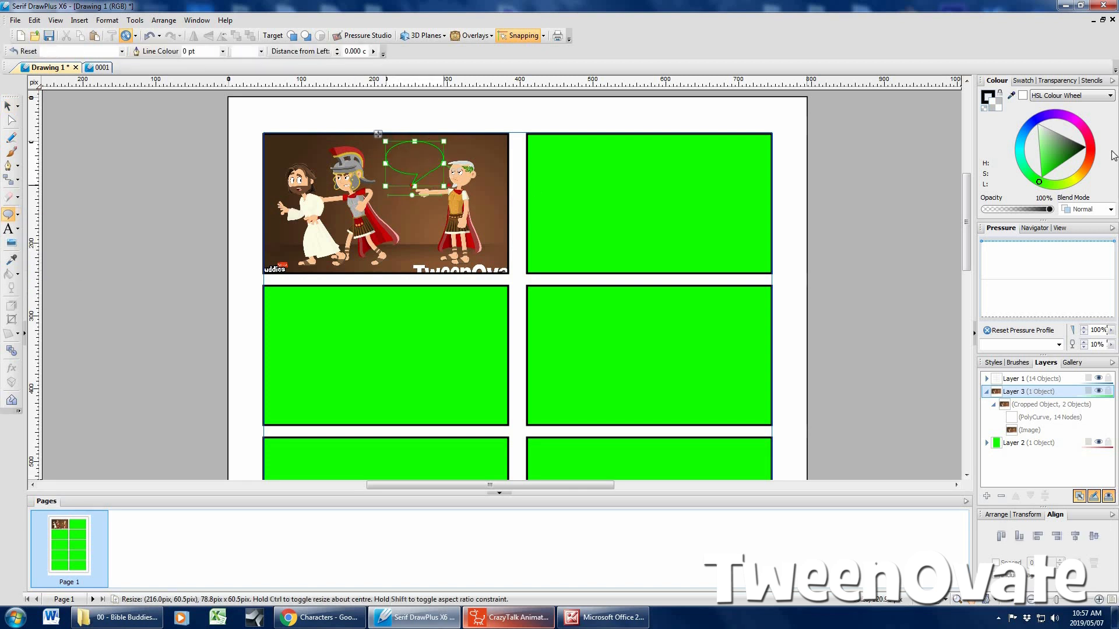
pyautogui.click(1022, 95)
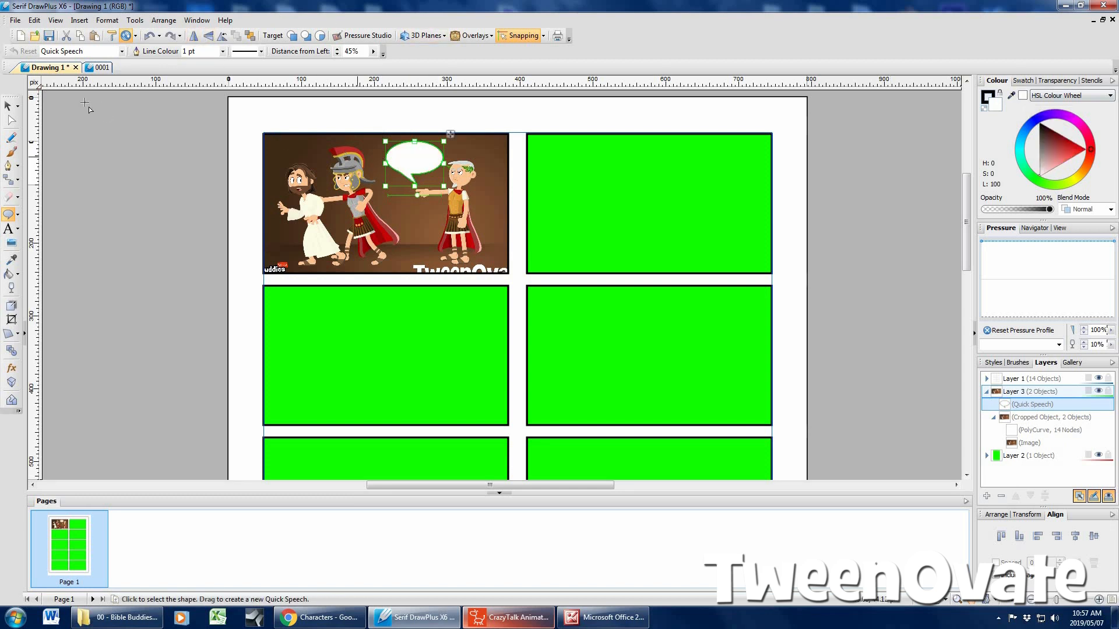
pyautogui.click(8, 105)
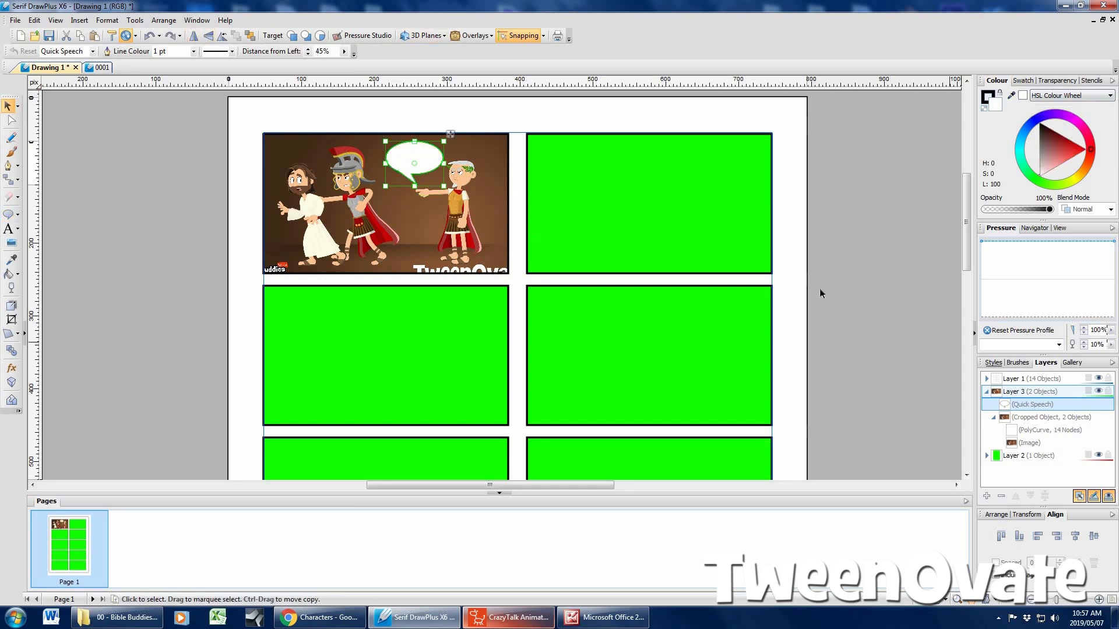
pyautogui.moveTo(435, 160); pyautogui.dragTo(368, 117)
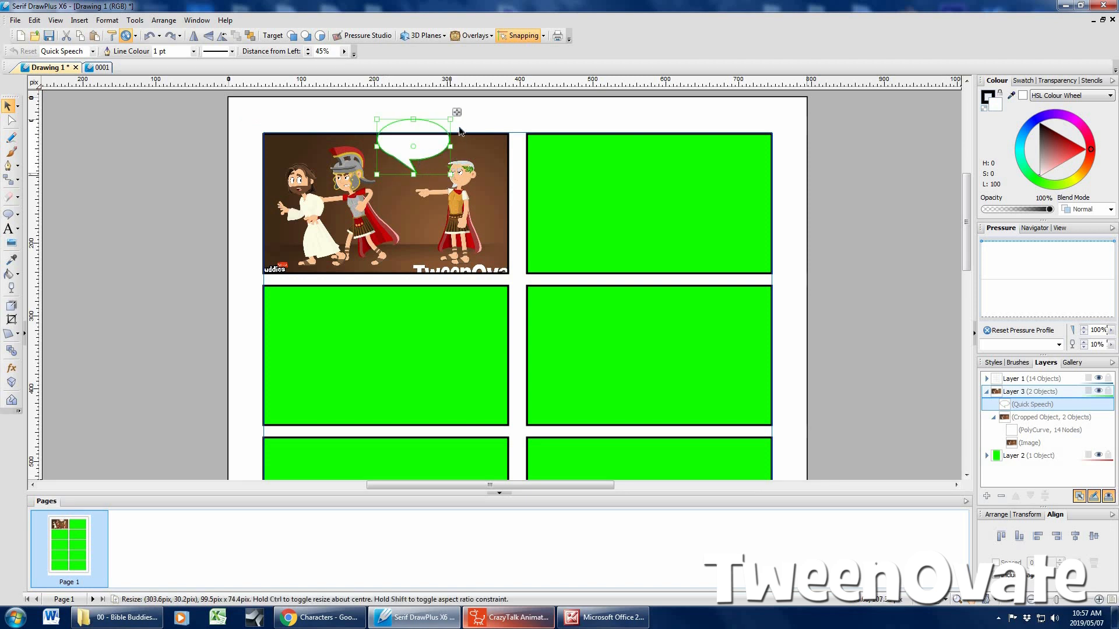
# Rotate the speech bubble about 14° counterclockwise and lengthen it slightly toward the pointing character's head
pyautogui.moveTo(372, 116); pyautogui.dragTo(424, 141)
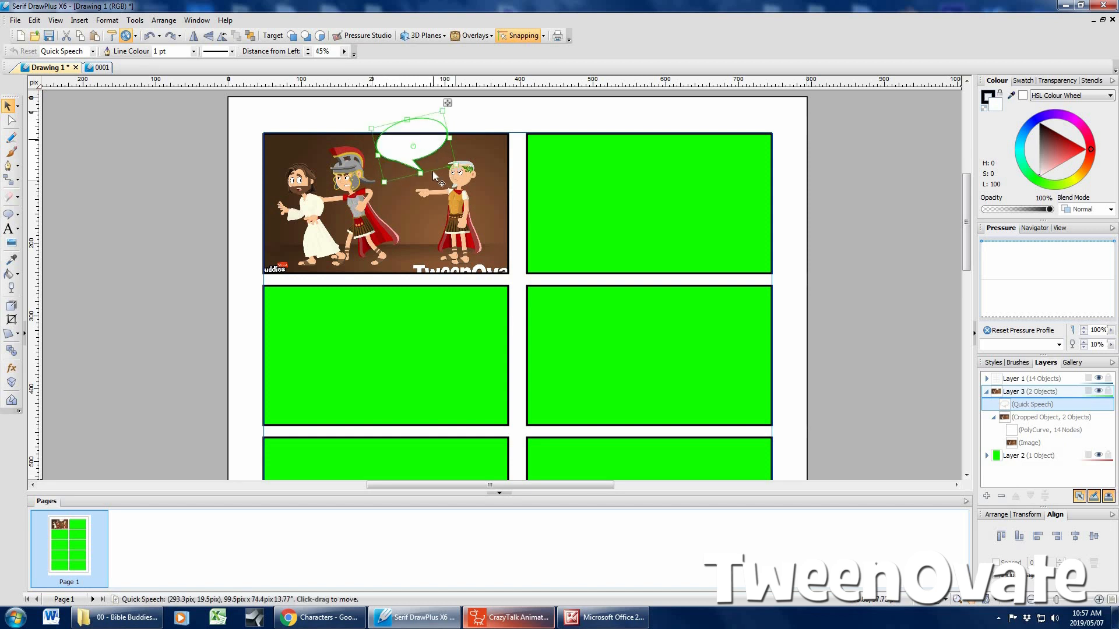
pyautogui.moveTo(422, 179); pyautogui.dragTo(425, 152)
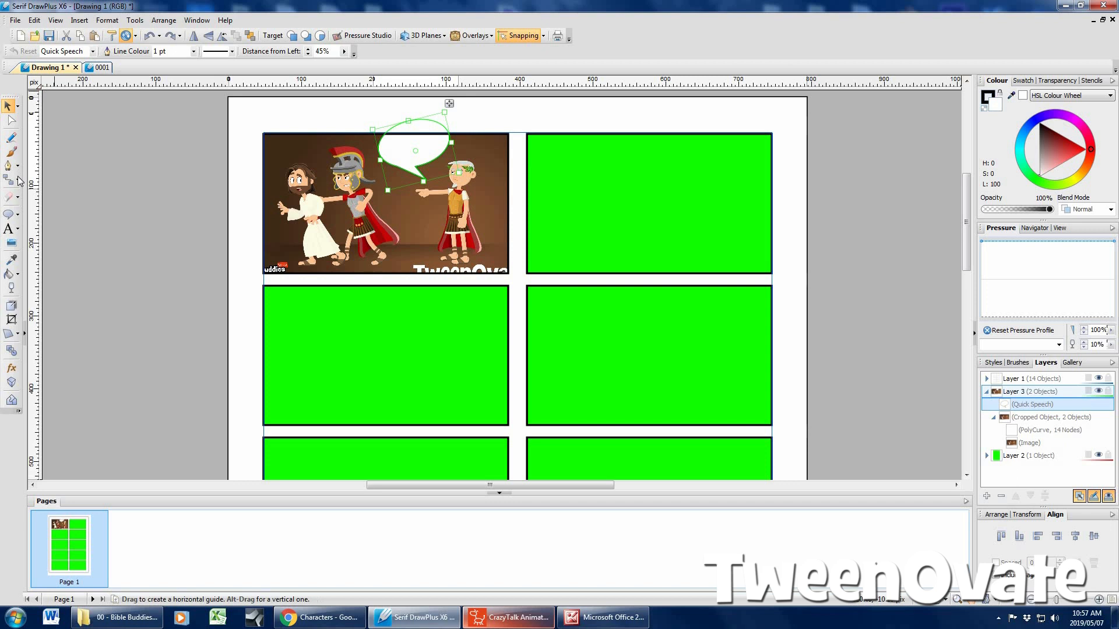
pyautogui.press('t')
pyautogui.click(419, 151)
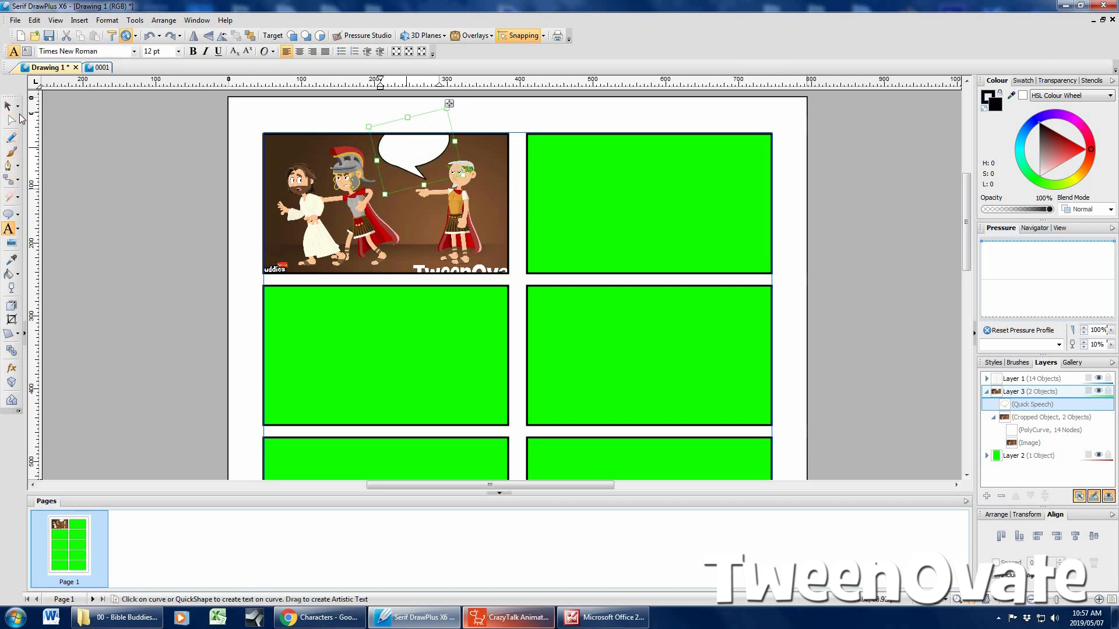
pyautogui.click(134, 166)
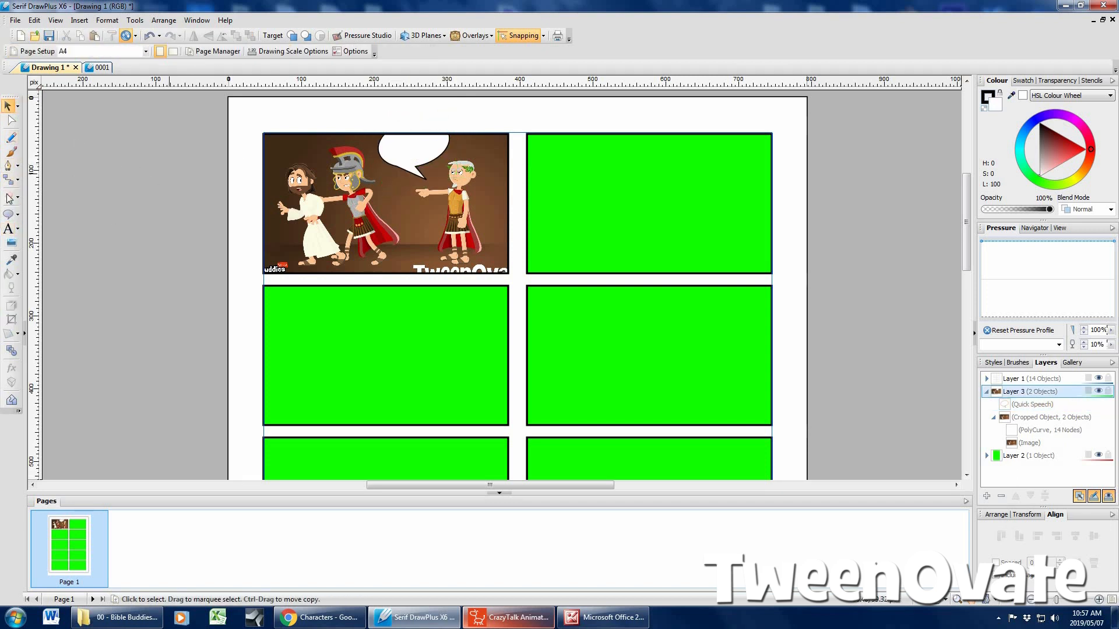
# Add the artistic text "Crucify Him!!!" inside the first comic panel
pyautogui.click(9, 229)
pyautogui.click(411, 210)
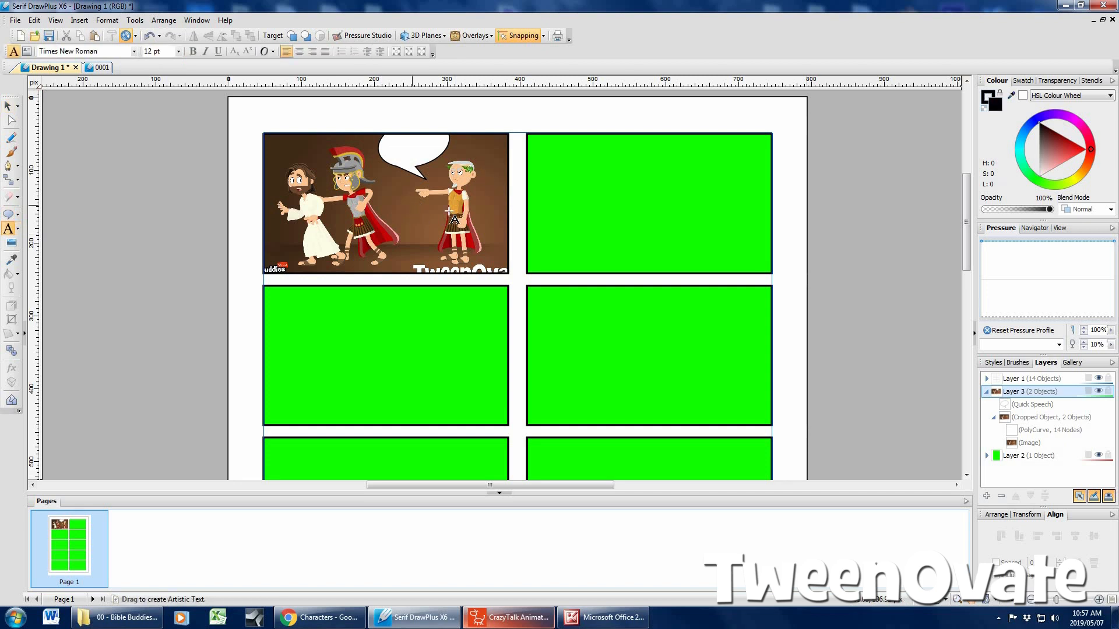
pyautogui.write('Cruc')
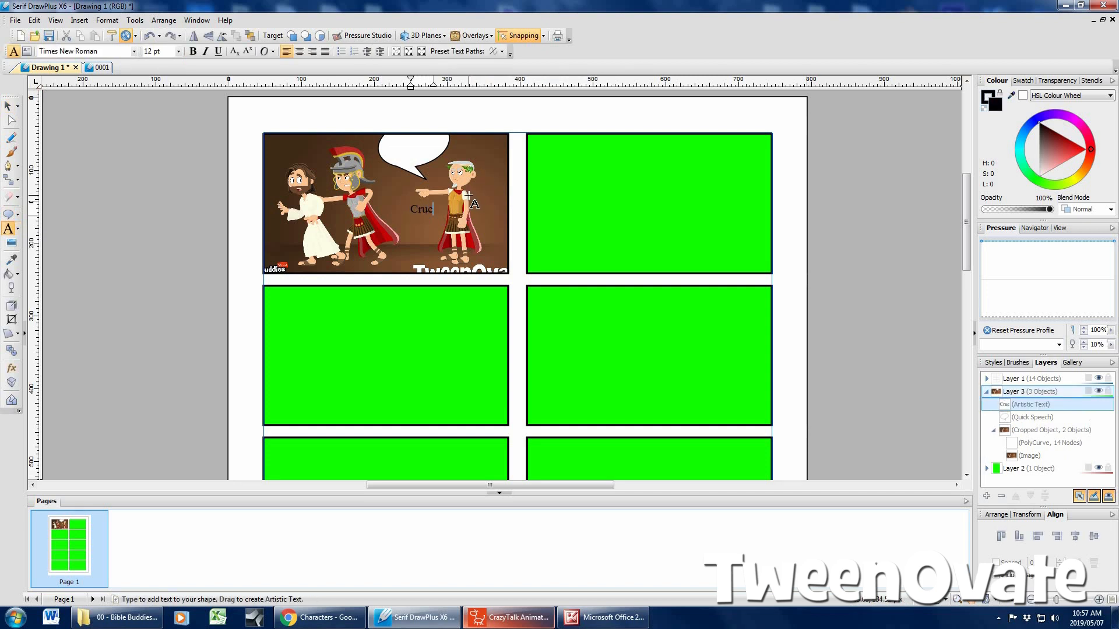
pyautogui.write('ify Him!!!')
pyautogui.press('Escape')
# Set the "Crucify Him!!!" text to 10 pt, move it into the speech bubble and deselect it
pyautogui.tripleClick(431, 206)
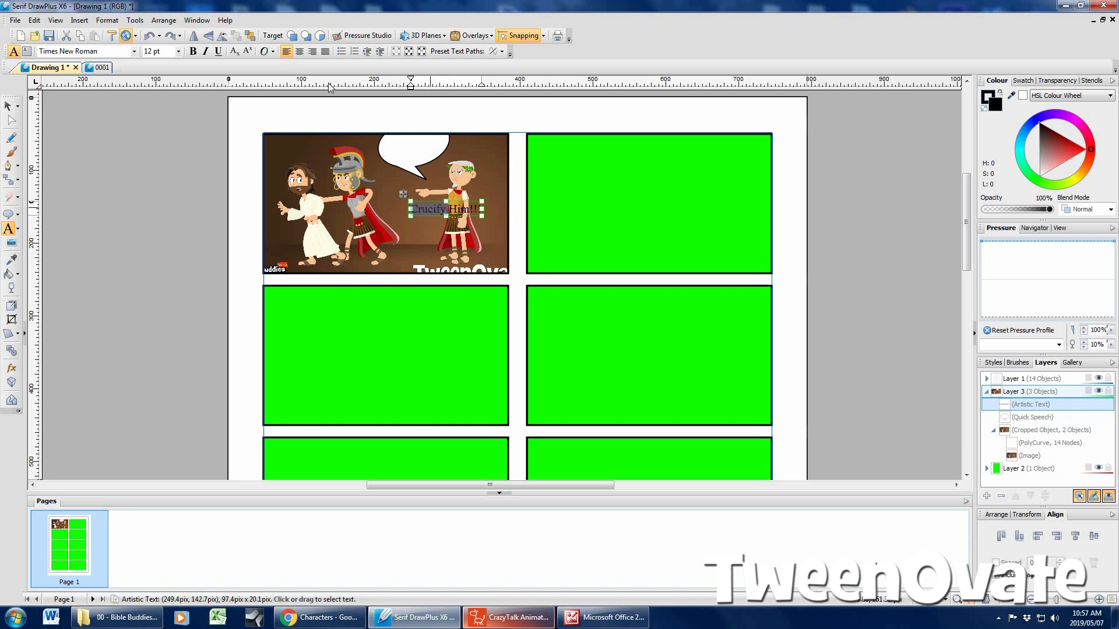
pyautogui.click(179, 52)
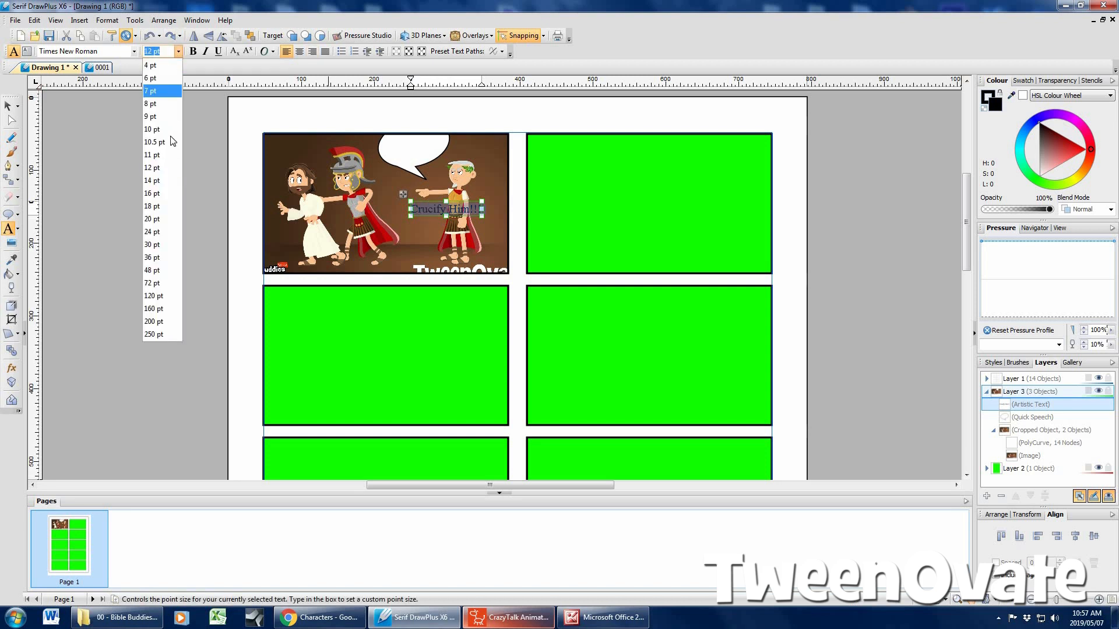
pyautogui.click(165, 129)
pyautogui.click(8, 106)
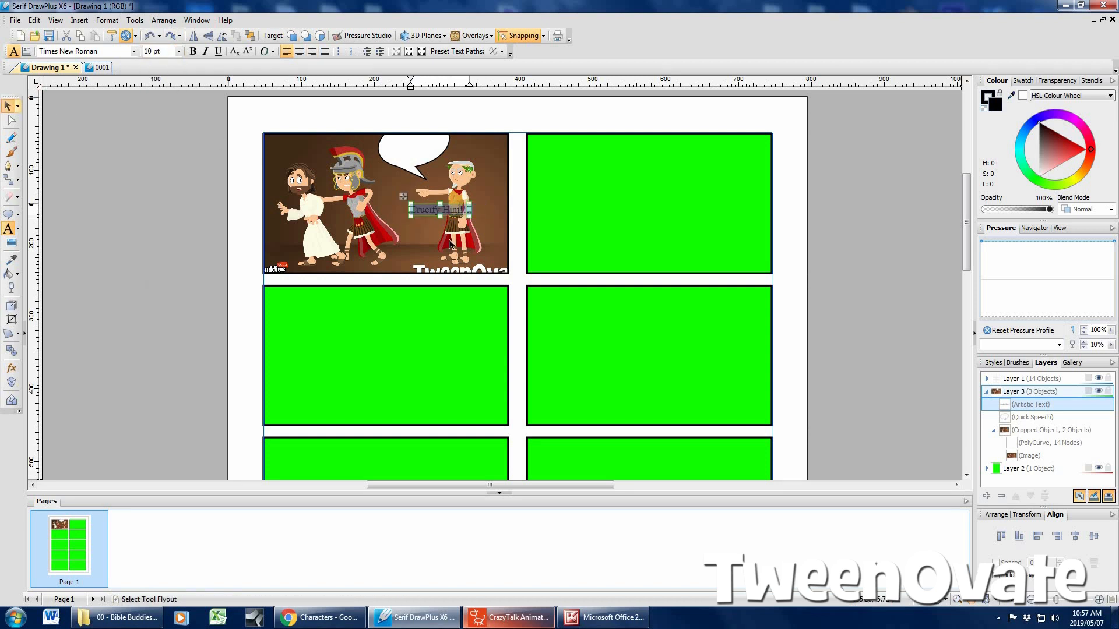
pyautogui.moveTo(425, 208); pyautogui.dragTo(397, 148)
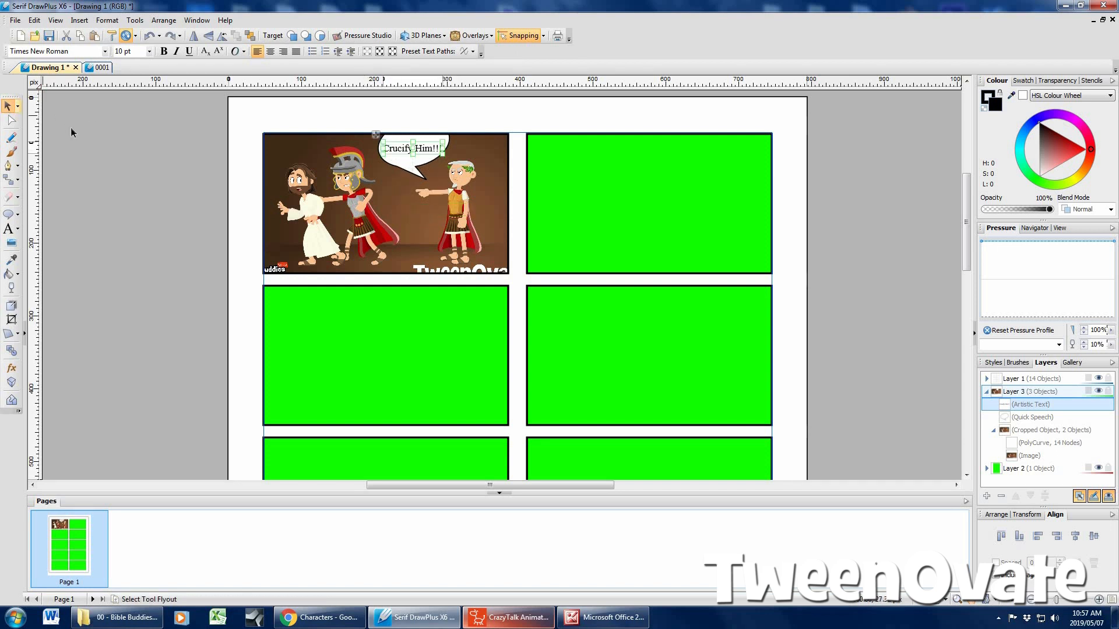
pyautogui.click(98, 210)
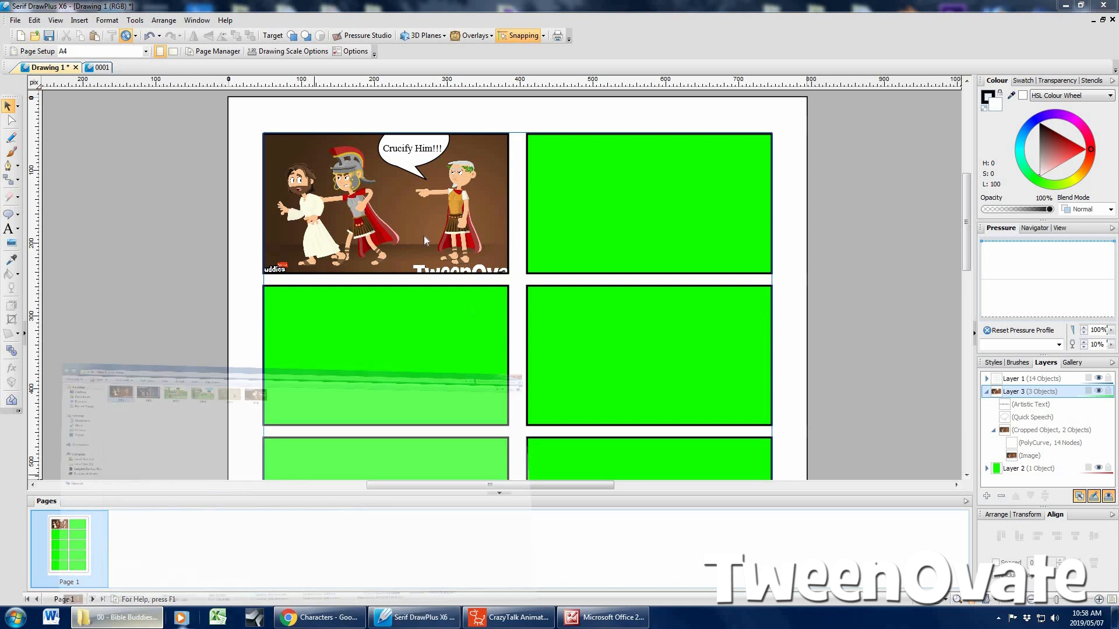
# Open picture 0004 from the 00 - Bible Buddies Video folder, browse the neighbouring pictures, and return to the comic page
pyautogui.click(120, 617)
pyautogui.doubleClick(324, 74)
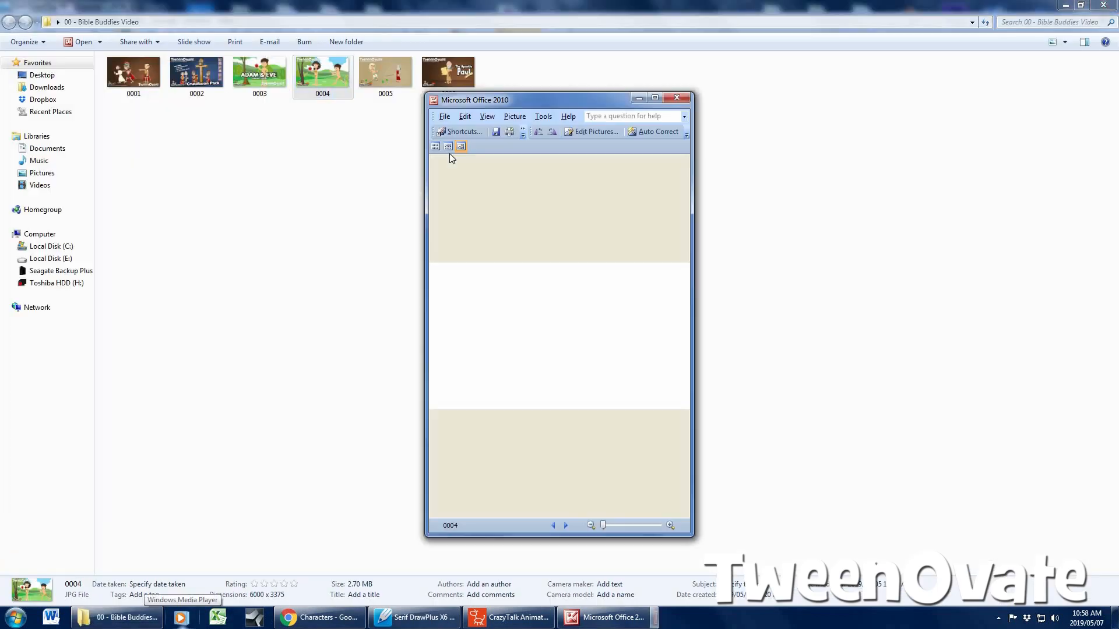
pyautogui.click(655, 100)
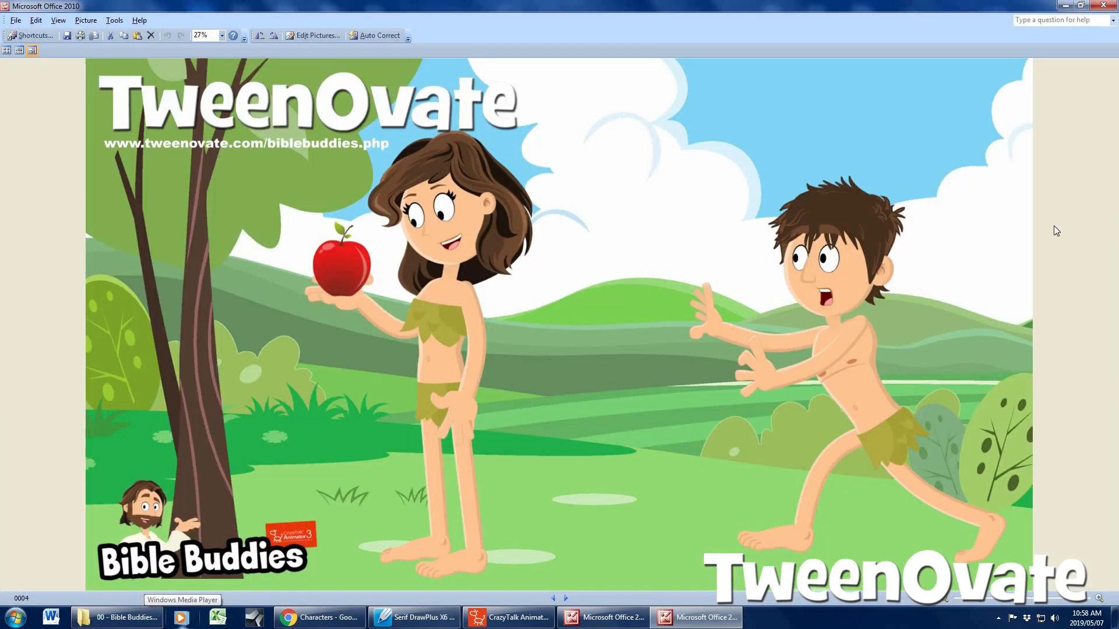
pyautogui.press('Left')
pyautogui.press('Left')
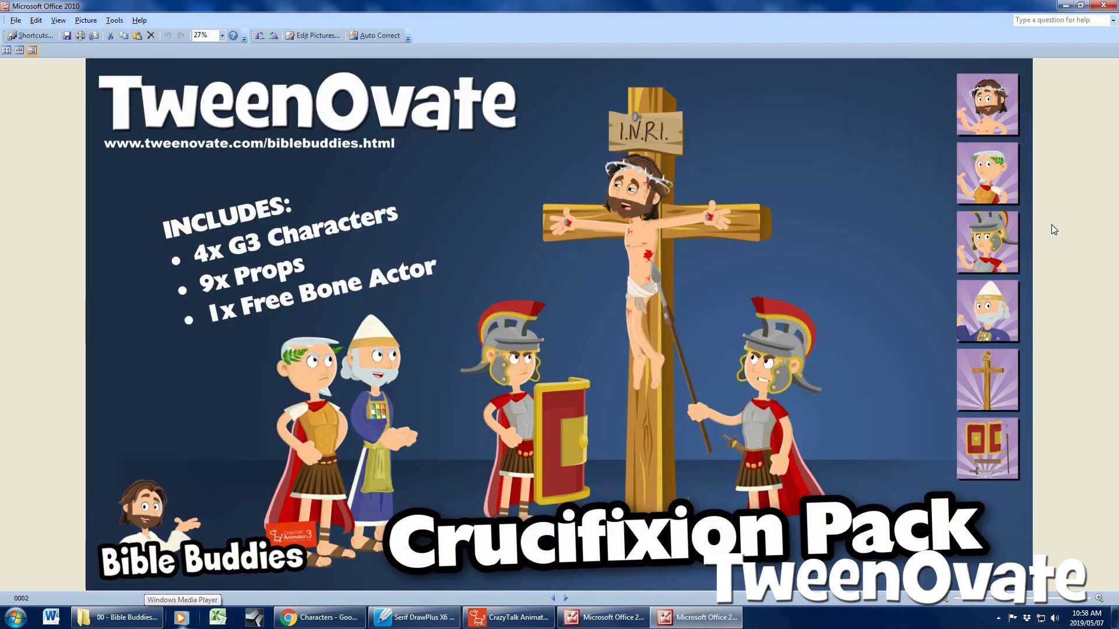
pyautogui.press('Left')
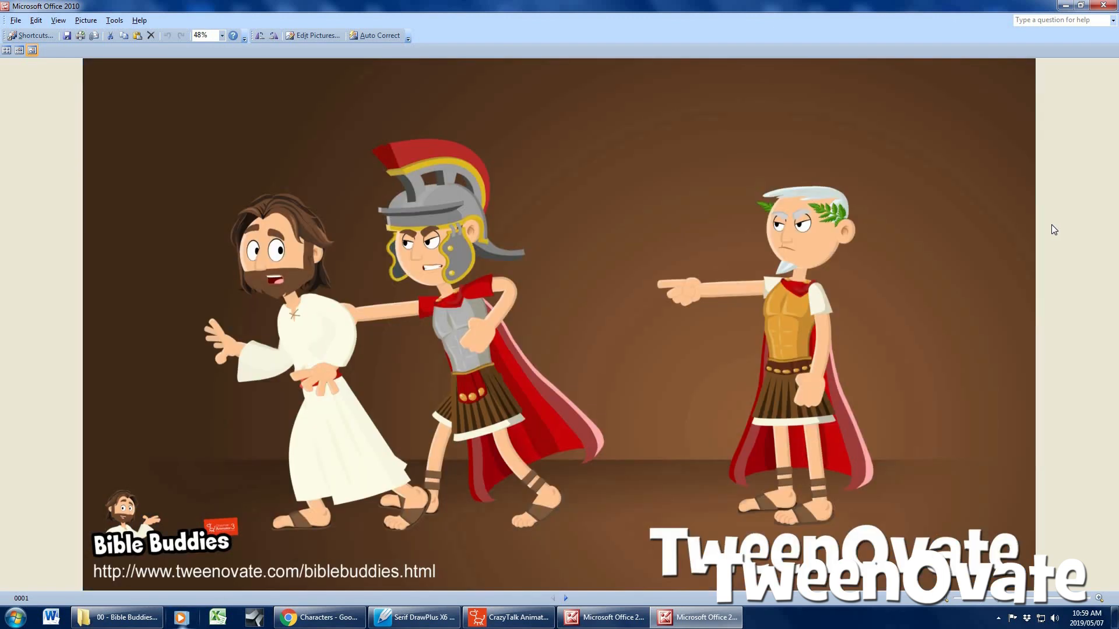
pyautogui.press('Right')
pyautogui.press('Right')
pyautogui.press('Right')
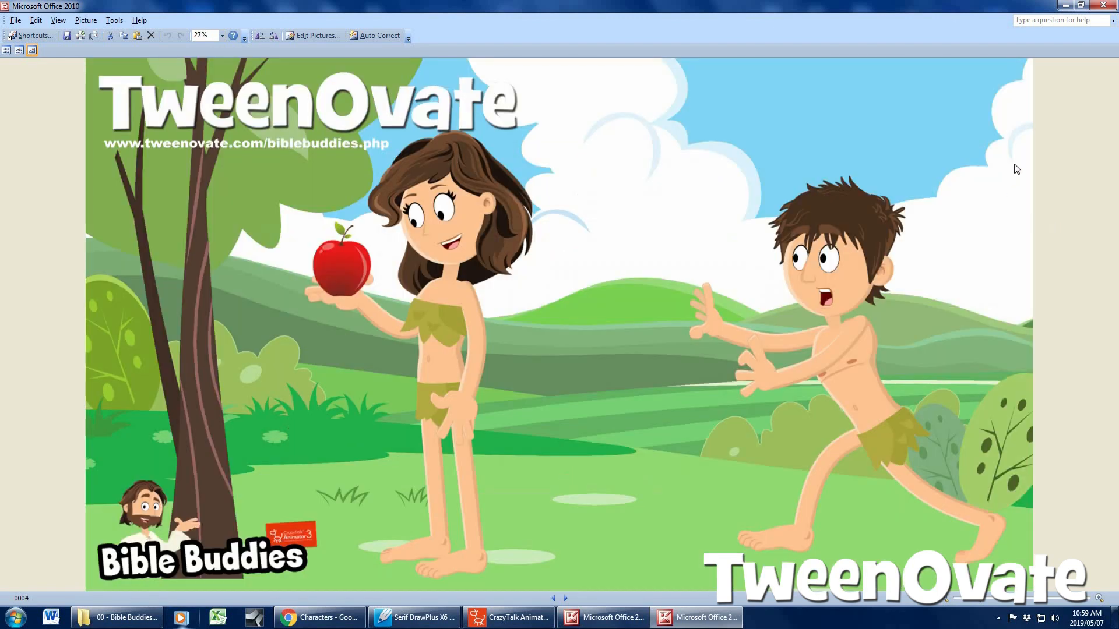
pyautogui.press('Right')
pyautogui.click(1103, 6)
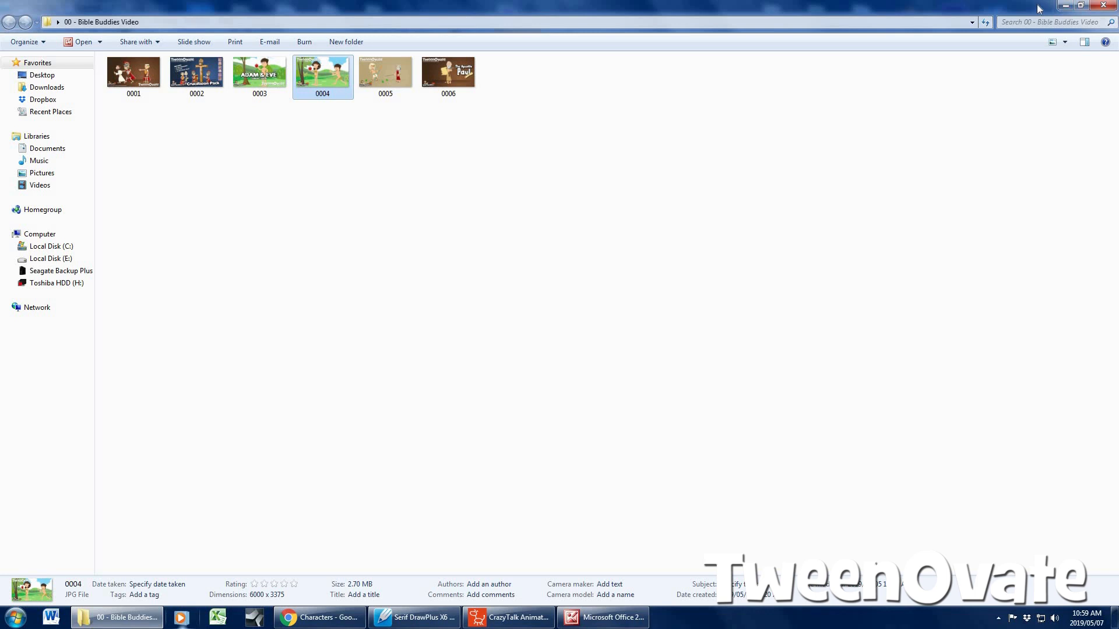
pyautogui.click(1067, 9)
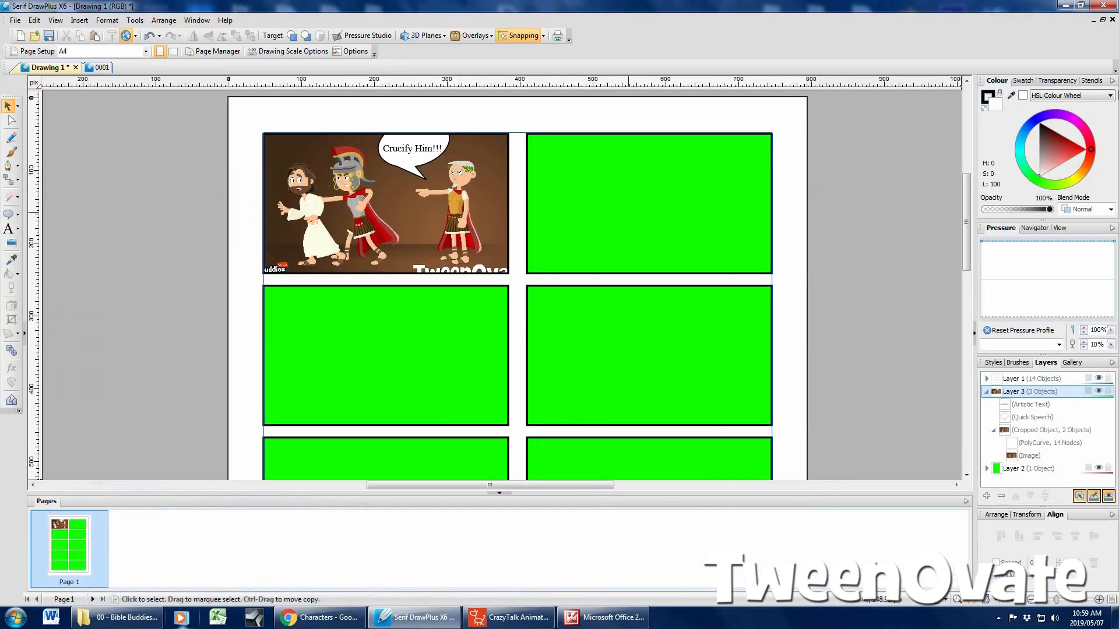
# Switch to CrazyTalk Animator and delete the brown-haired character wearing leaves from the stage
pyautogui.click(1067, 8)
pyautogui.click(520, 620)
pyautogui.click(597, 260)
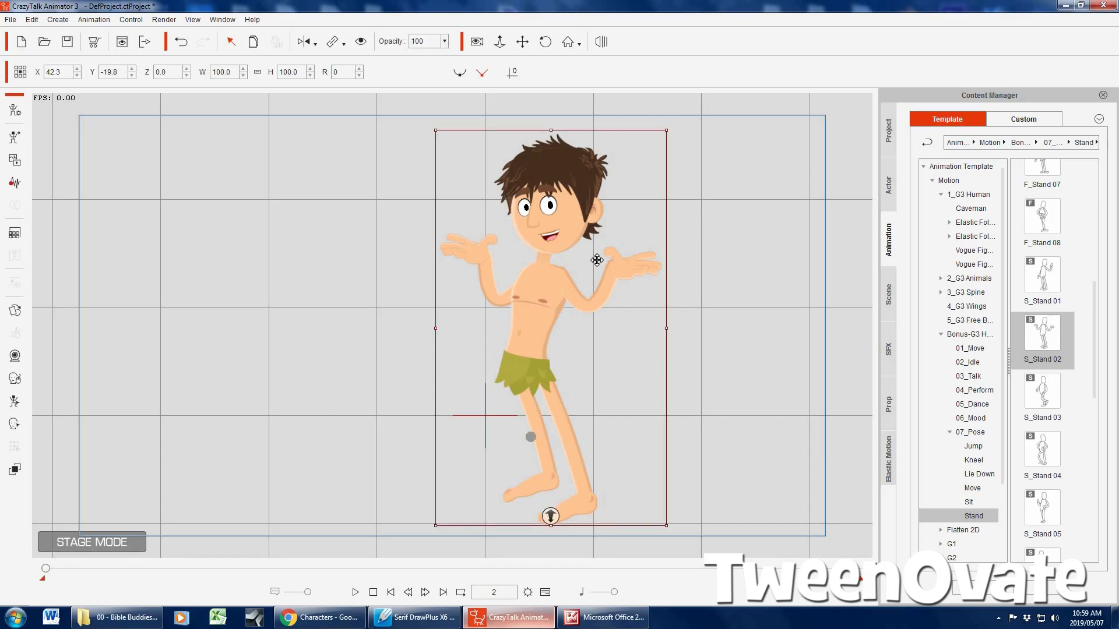
pyautogui.press('Delete')
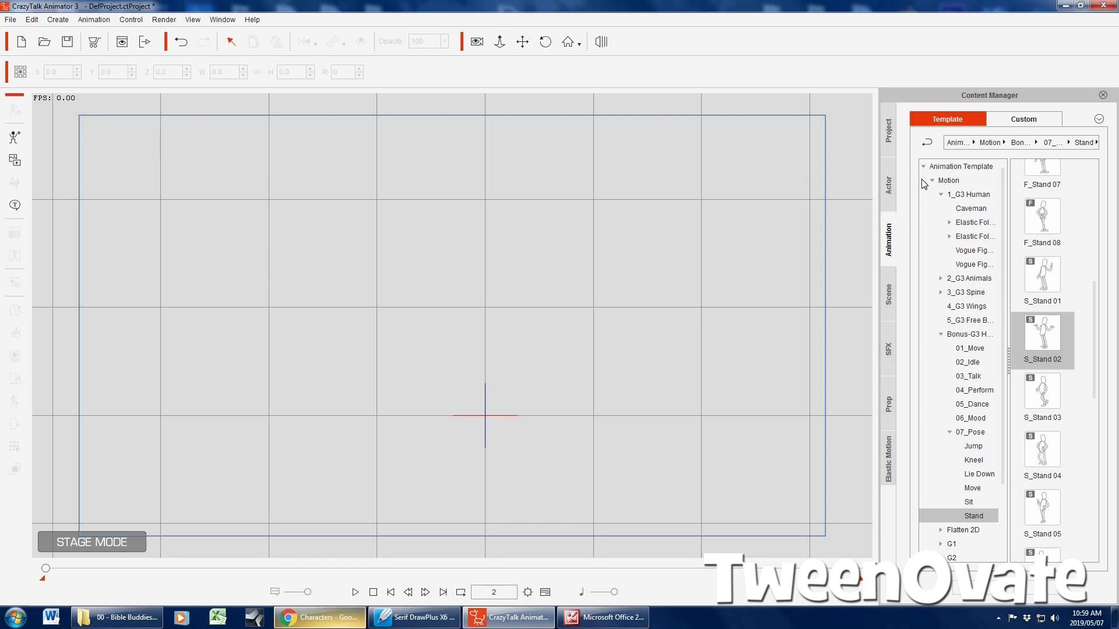
# Add the coloured side-view Simon from the custom Superheld 101, Simon, Normaal characters and place it left of the stage's centre
pyautogui.click(890, 180)
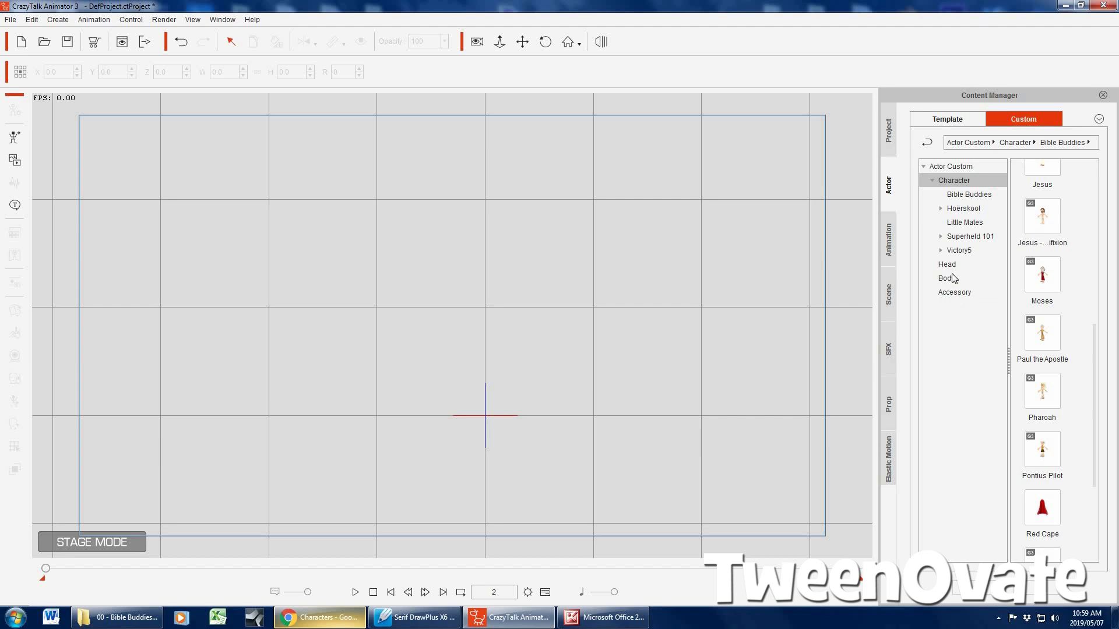
pyautogui.click(940, 236)
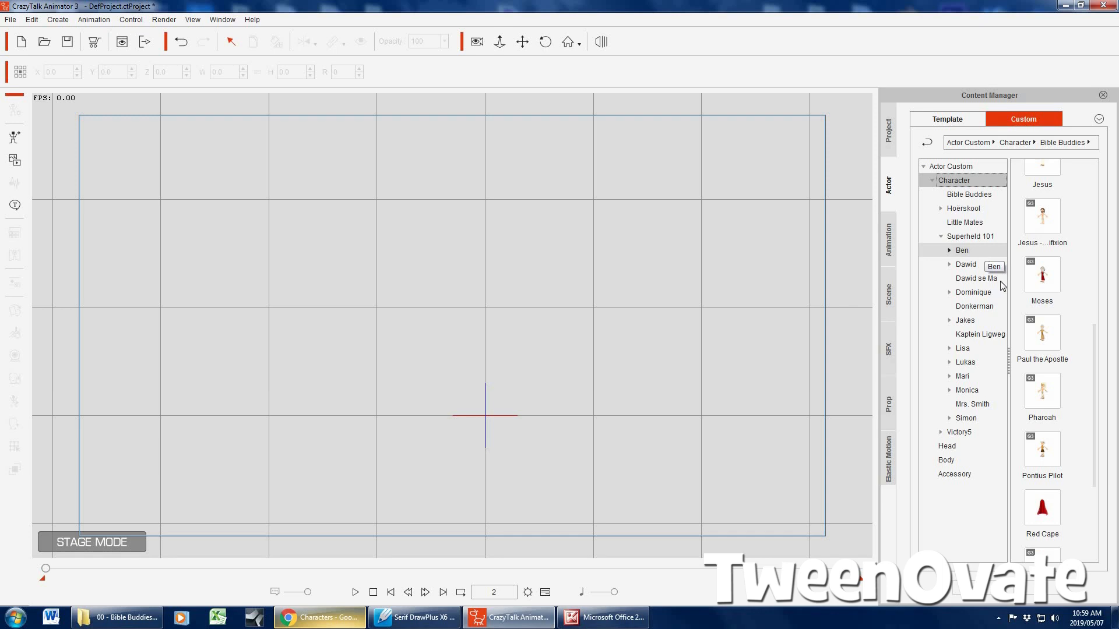
pyautogui.click(949, 417)
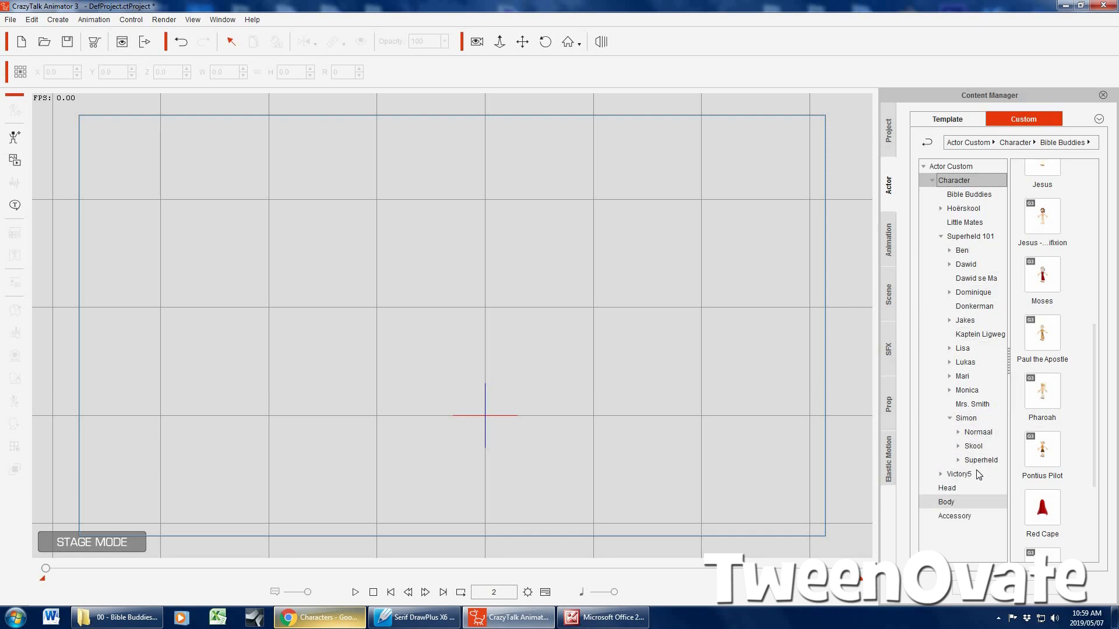
pyautogui.click(958, 433)
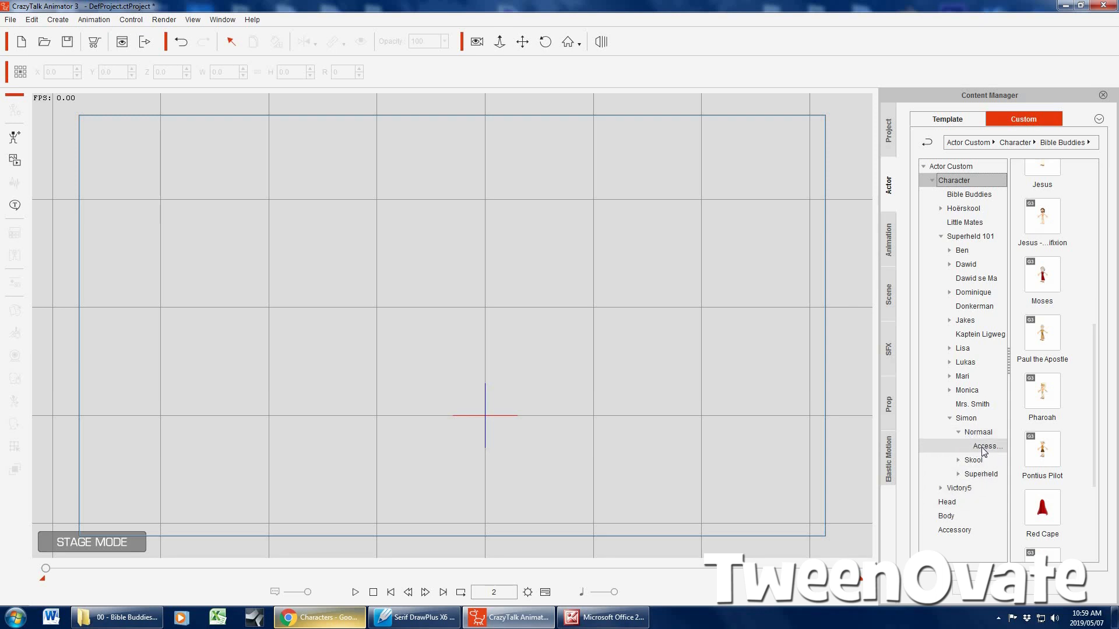
pyautogui.click(988, 433)
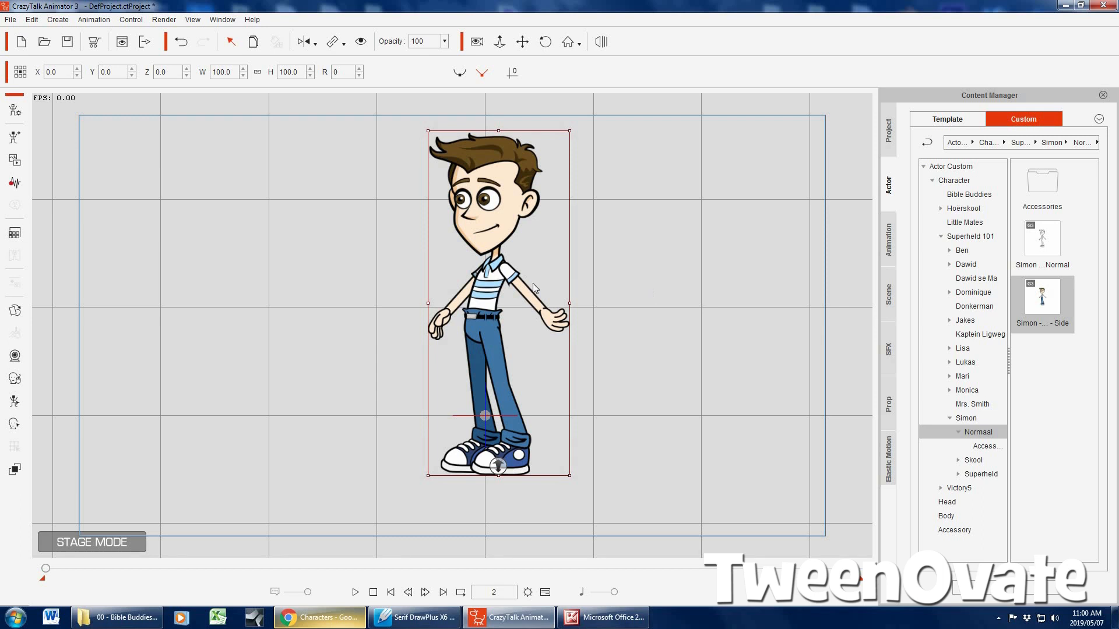
pyautogui.moveTo(489, 291); pyautogui.dragTo(373, 304)
pyautogui.click(588, 258)
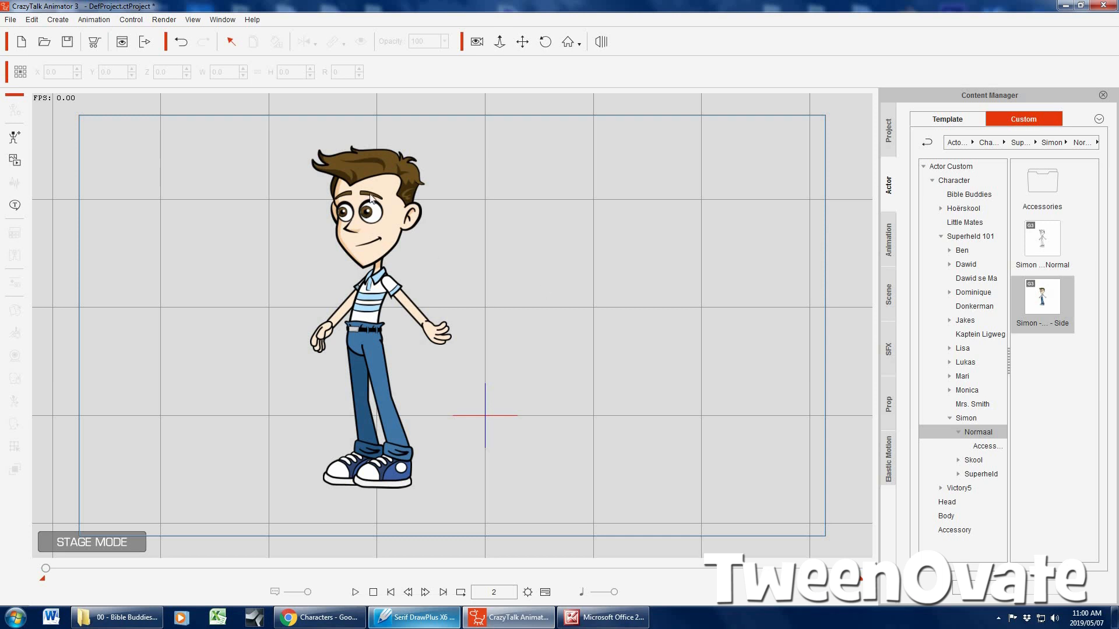
# Add the black-and-white Simon character and place it level with the coloured Simon, right of the stage's centre
pyautogui.click(576, 270)
pyautogui.moveTo(1046, 242); pyautogui.dragTo(761, 167)
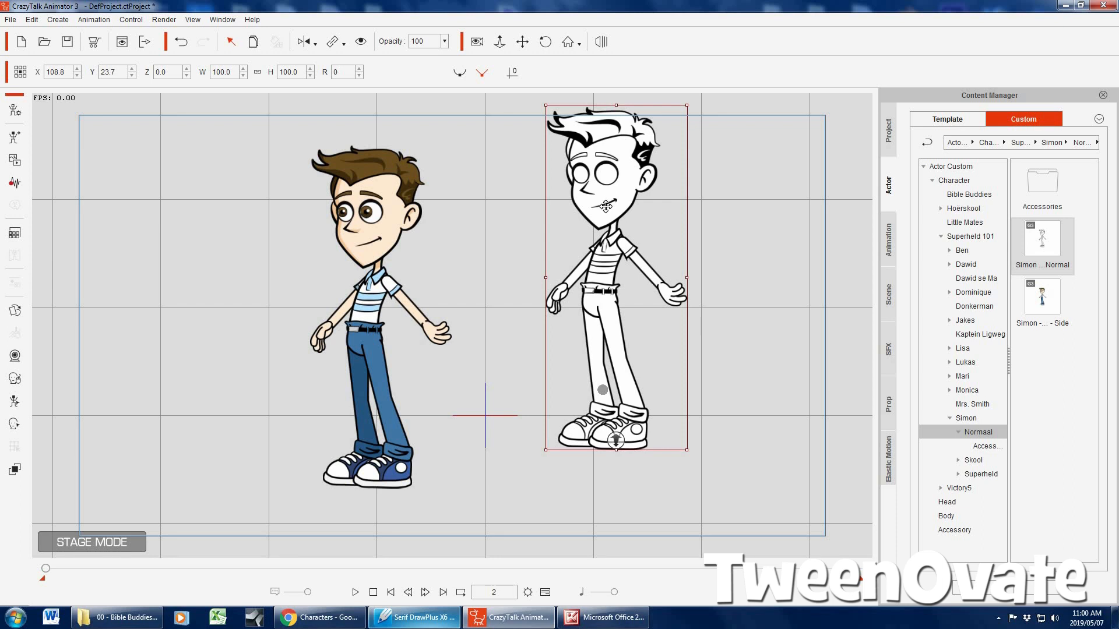
pyautogui.moveTo(606, 257); pyautogui.dragTo(574, 296)
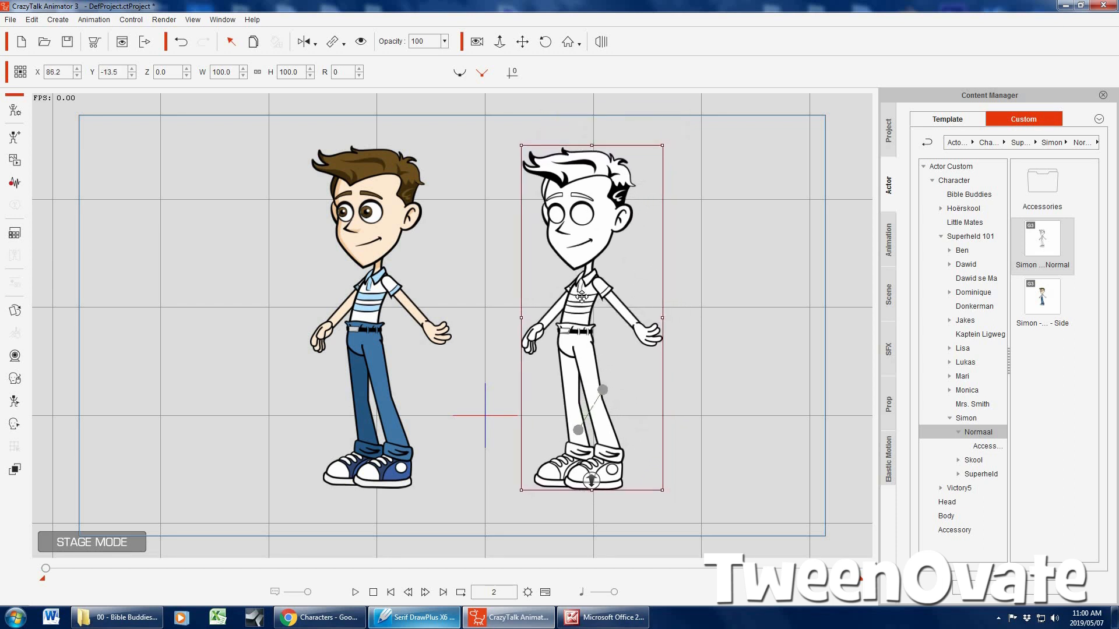
pyautogui.click(723, 228)
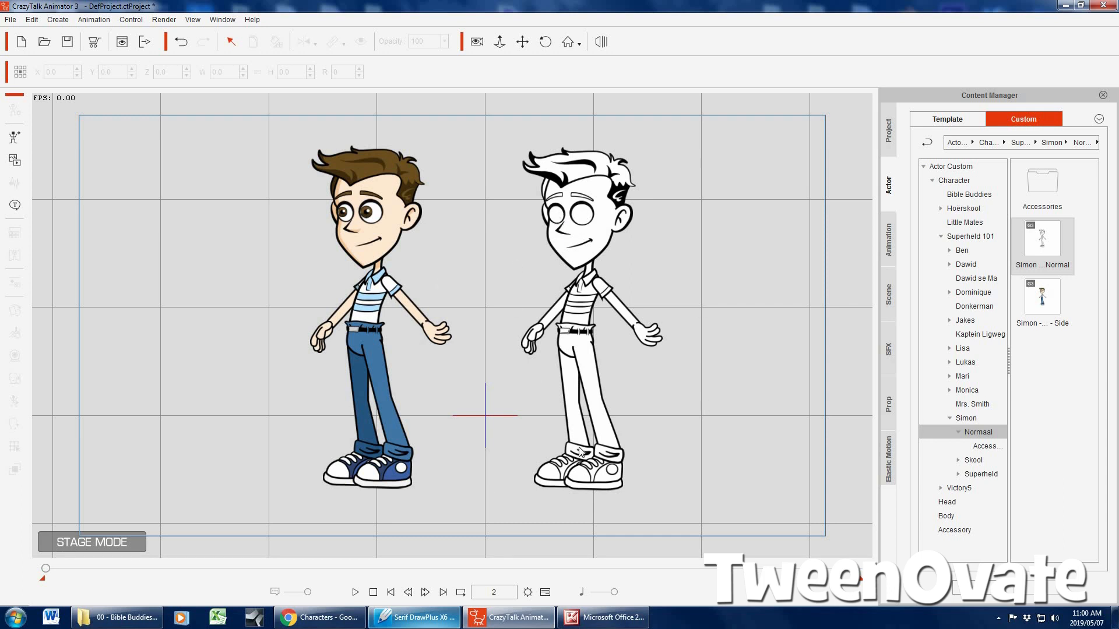
# Delete the coloured Simon character from the stage
pyautogui.click(594, 216)
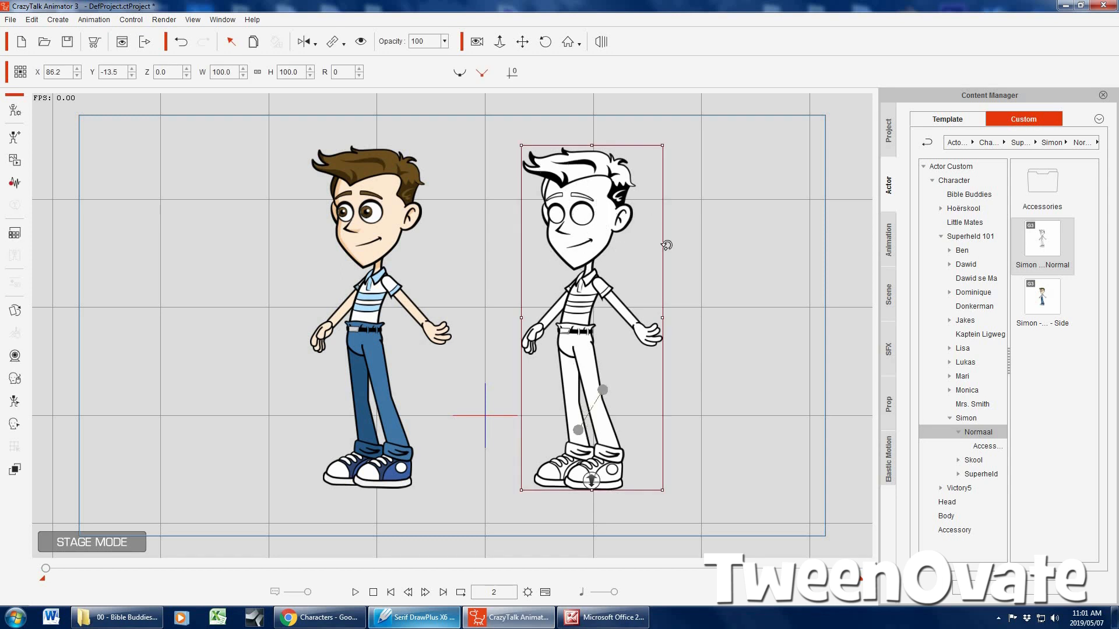
pyautogui.click(712, 209)
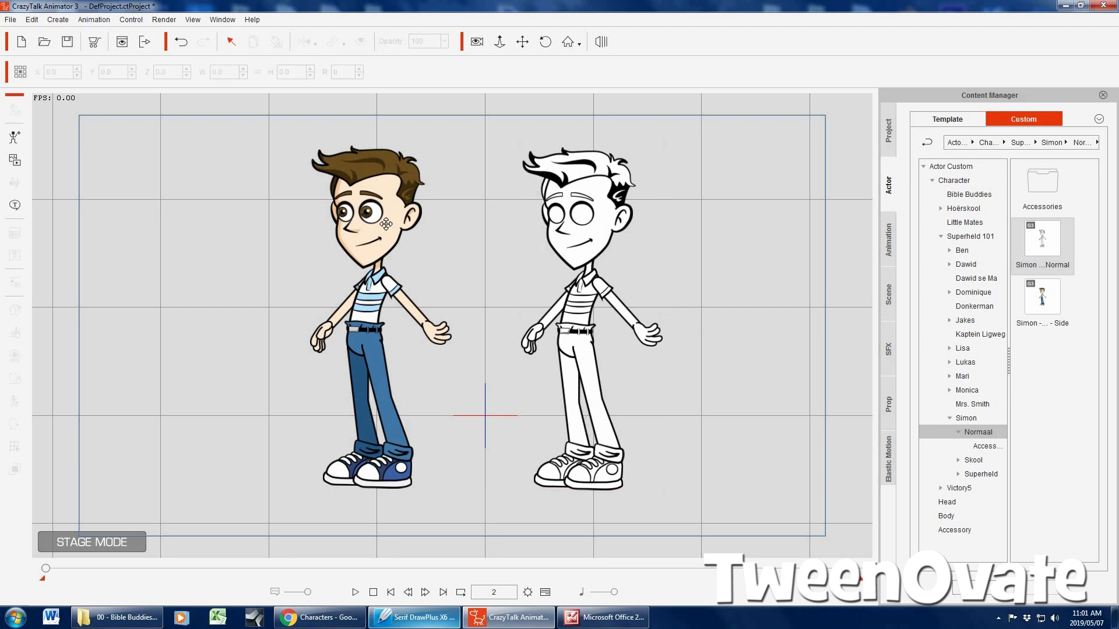
pyautogui.click(386, 224)
pyautogui.press('Delete')
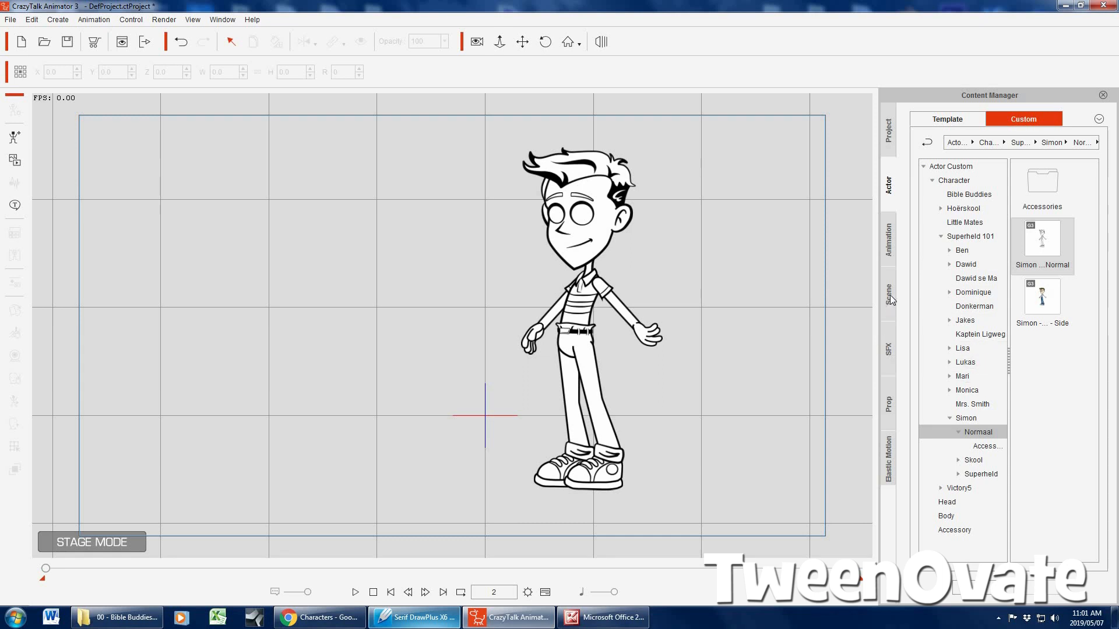
# Apply the F_Stand 04 pose from the 07_Pose Stand templates to the black-and-white Simon
pyautogui.click(887, 248)
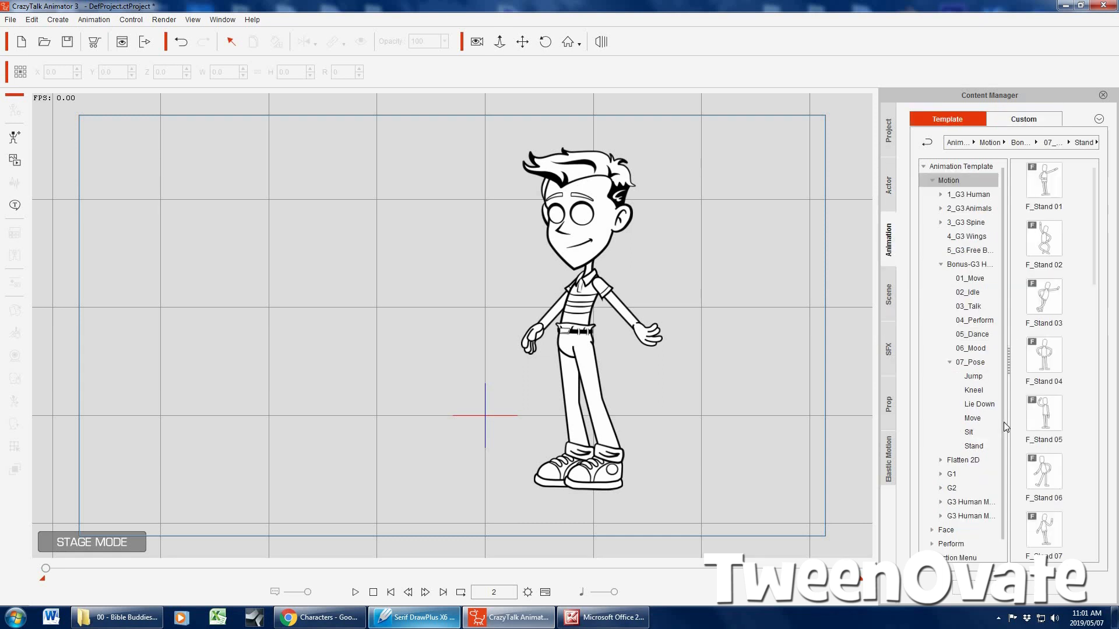
pyautogui.click(973, 446)
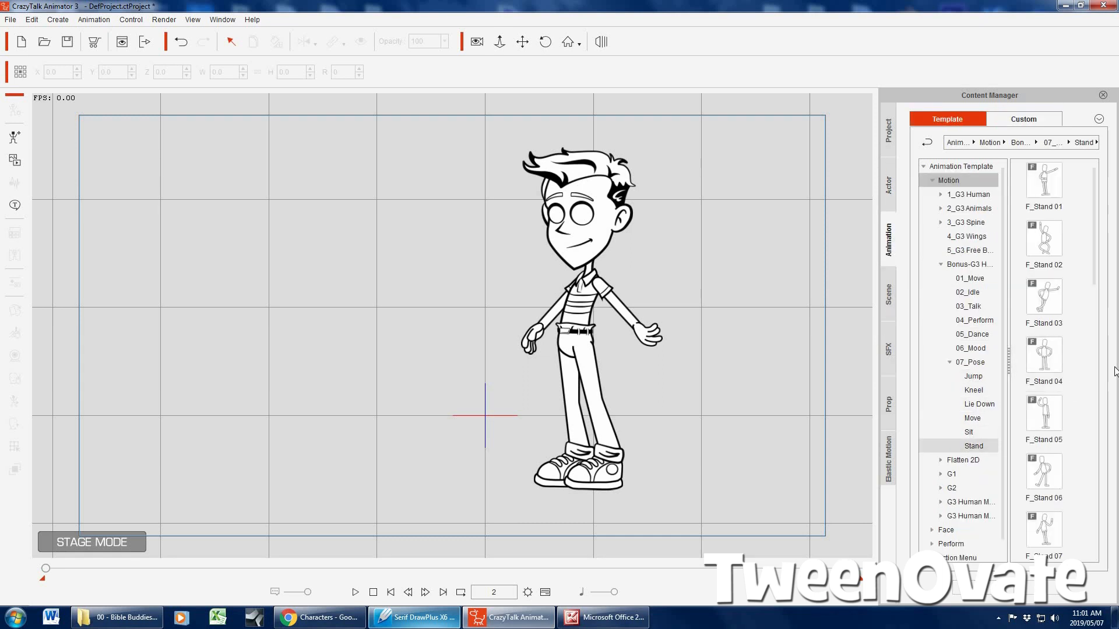
pyautogui.moveTo(1057, 351); pyautogui.dragTo(574, 305)
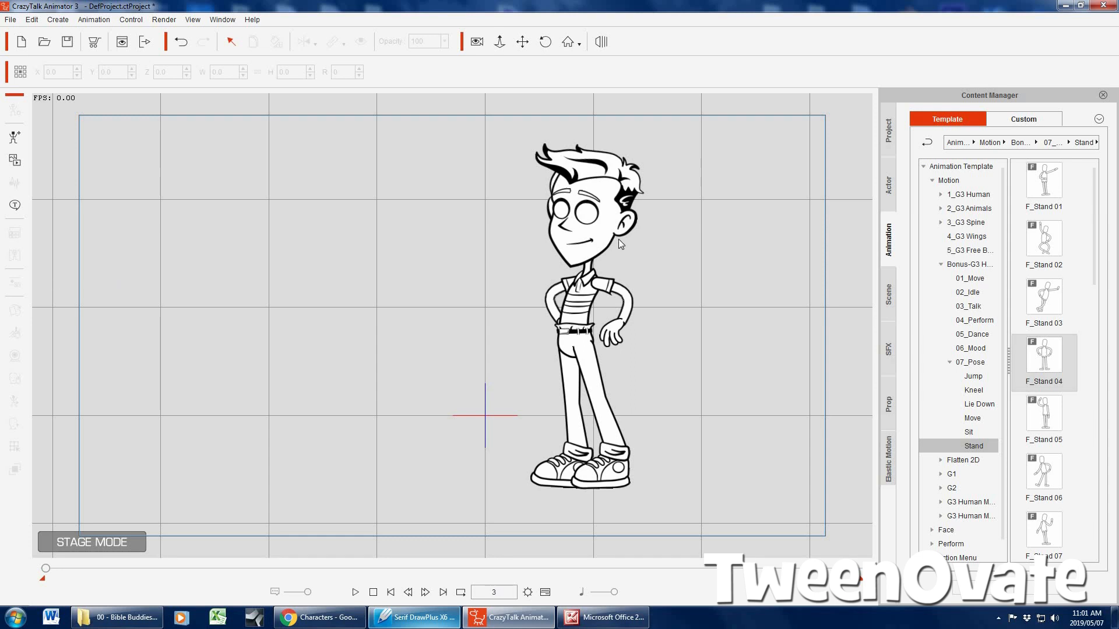
# Open the 2D Motion Key Editor for the black-and-white Simon and rotate the left arm to about 20° so its hand rests on the hip
pyautogui.click(16, 400)
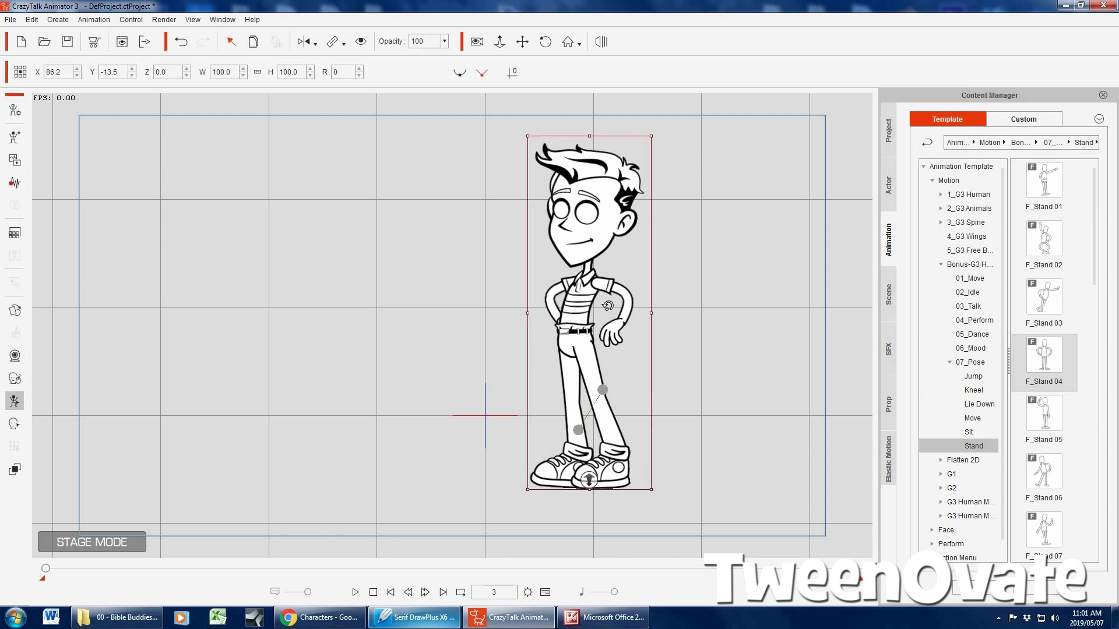
pyautogui.click(615, 259)
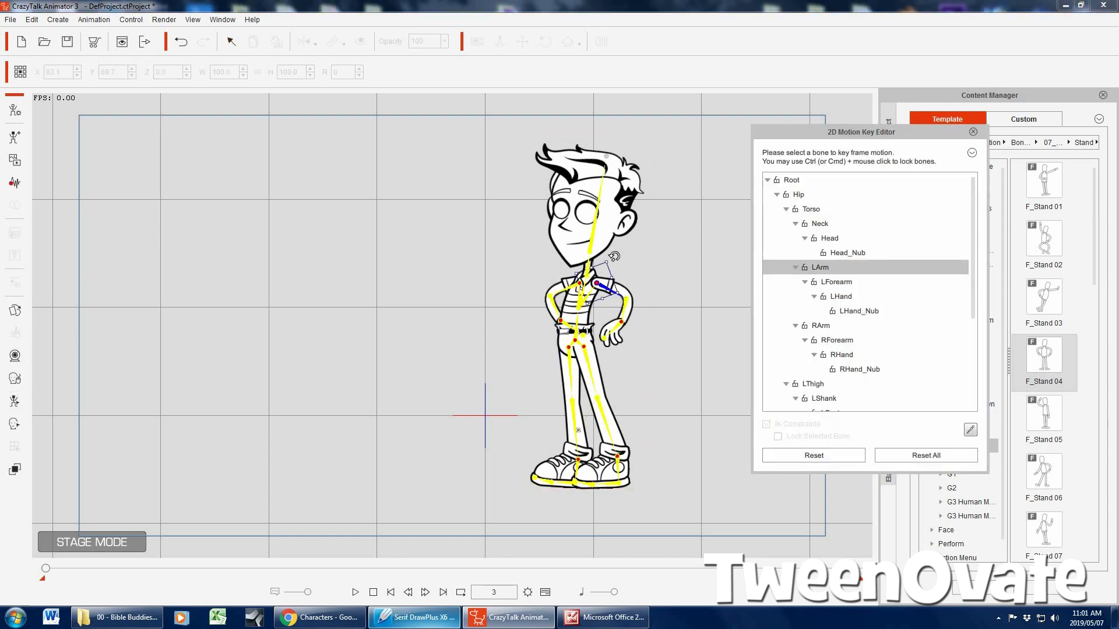
pyautogui.moveTo(619, 268); pyautogui.dragTo(670, 284)
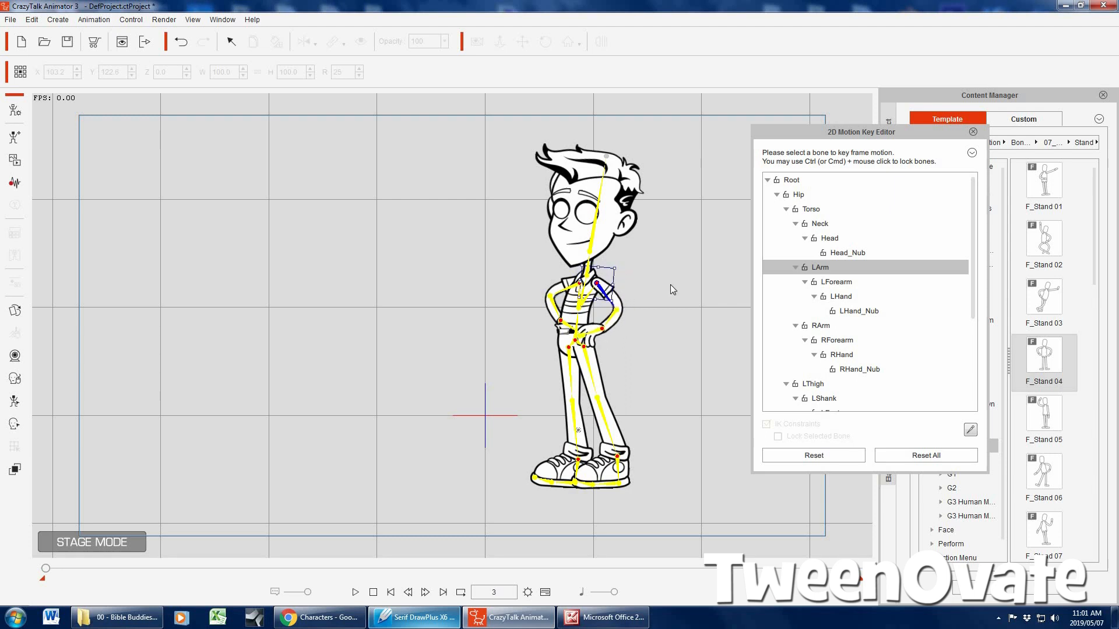
# Rotate Simon's right arm closer to the body and tilt the head to about 347°, and close the motion key editor
pyautogui.click(833, 331)
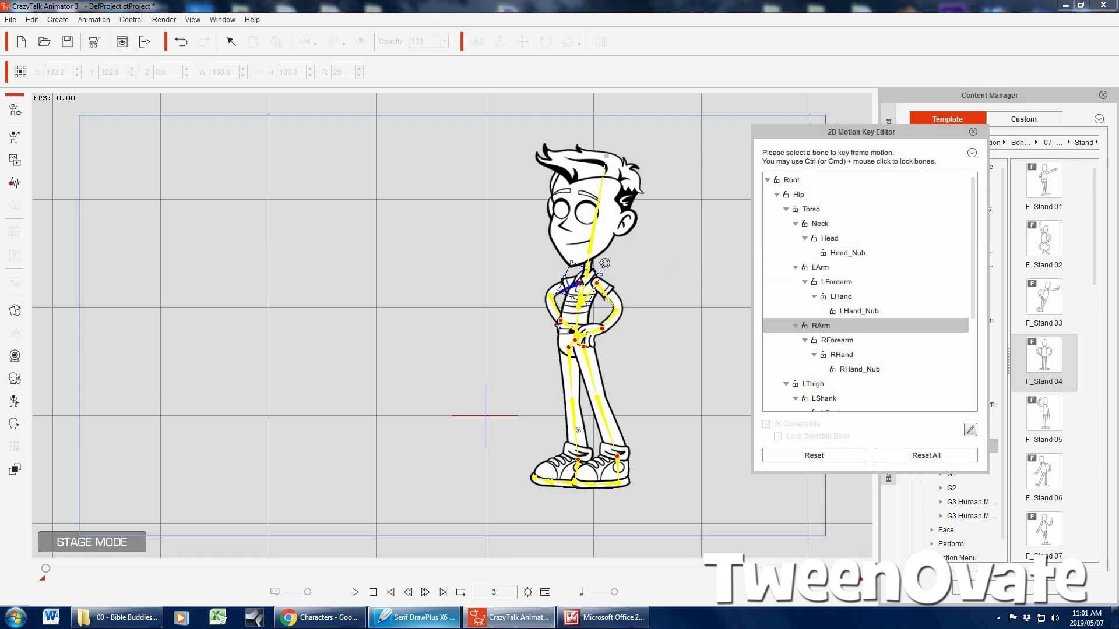
pyautogui.moveTo(603, 262); pyautogui.dragTo(610, 229)
pyautogui.click(832, 241)
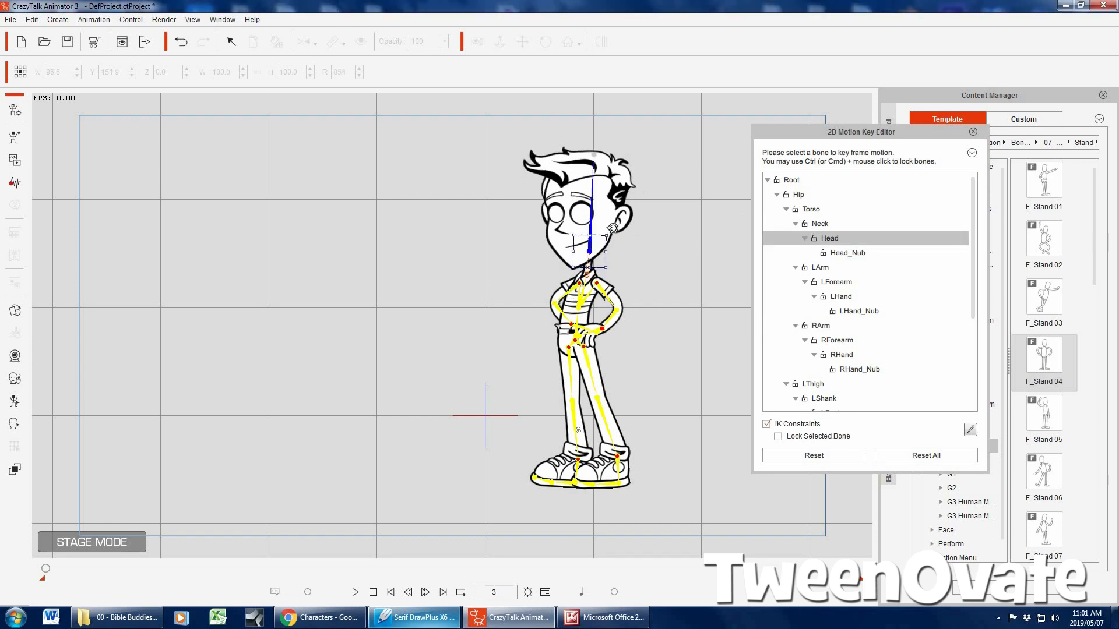
pyautogui.click(973, 133)
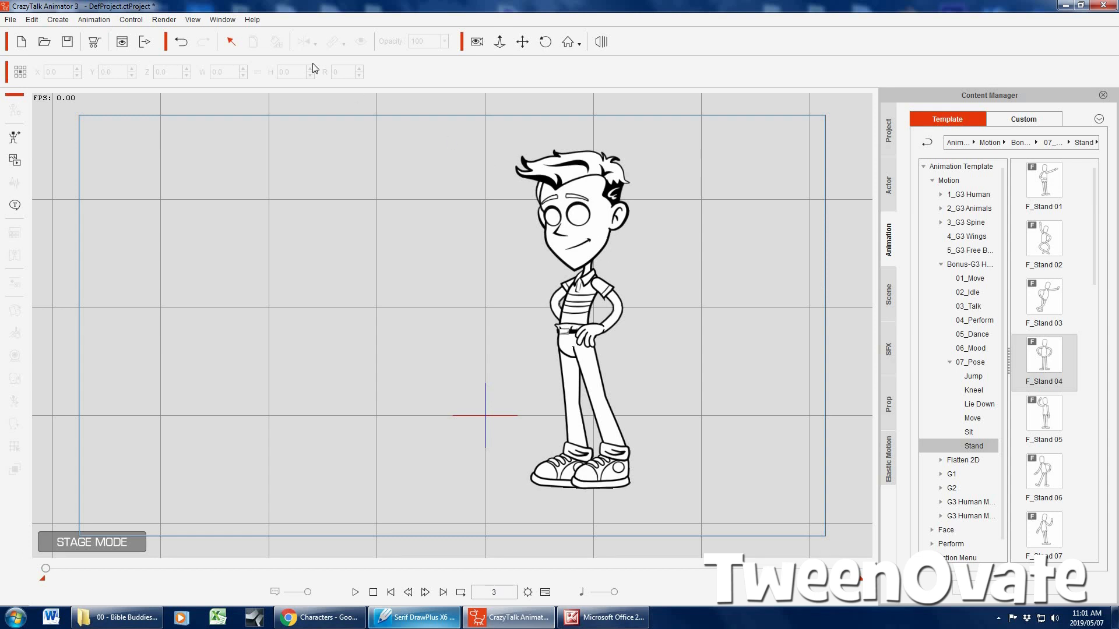
# Set the image render format to PNG in the render settings and close them without exporting
pyautogui.click(169, 21)
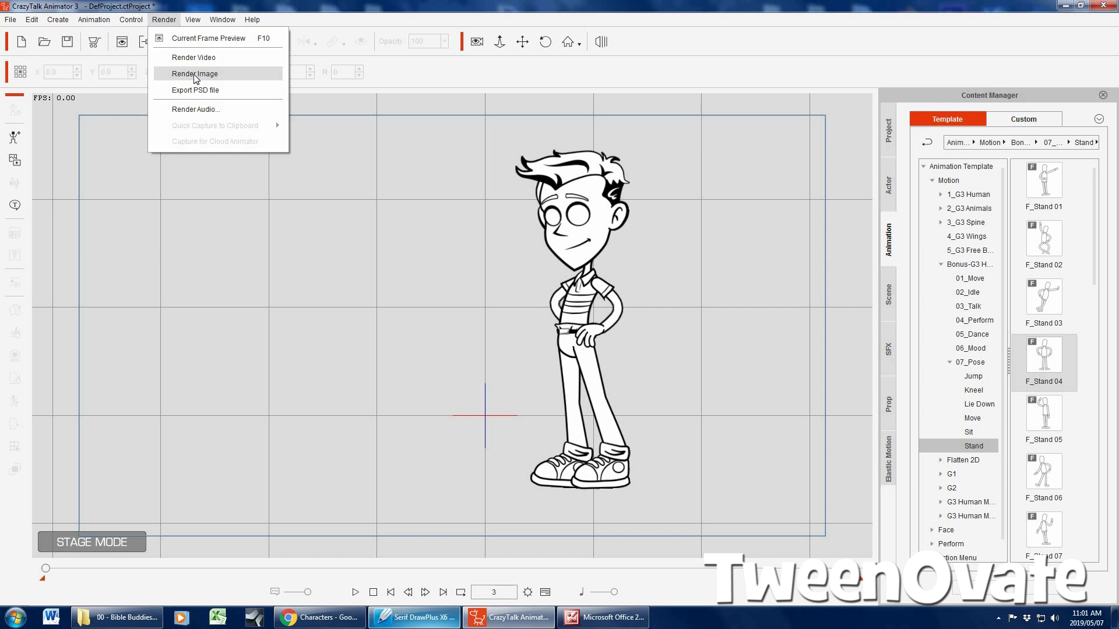
pyautogui.click(194, 75)
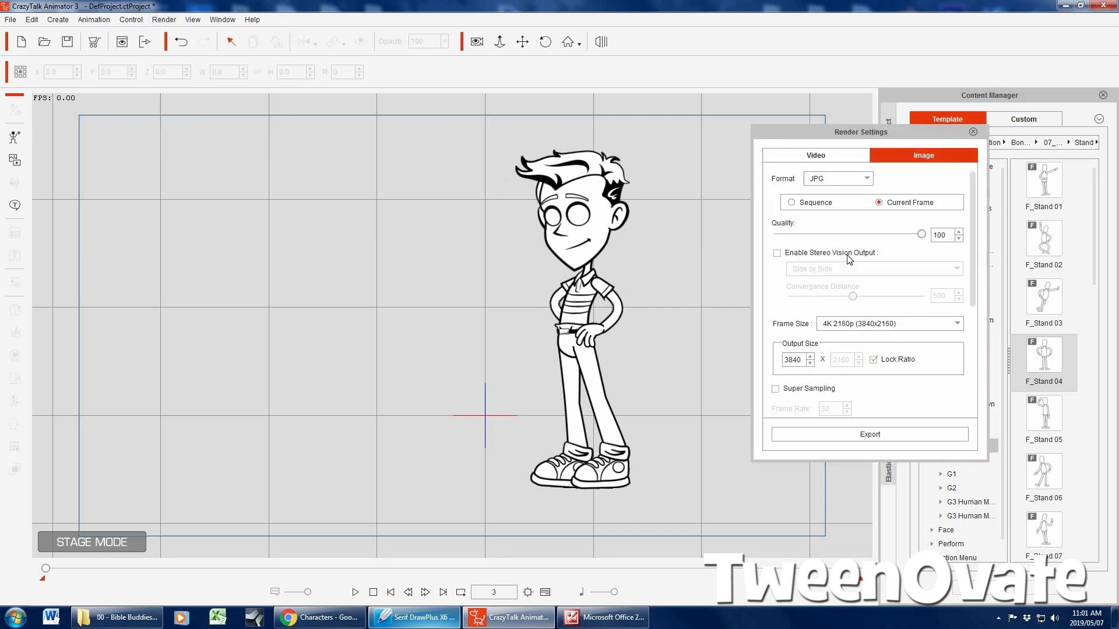
pyautogui.click(835, 183)
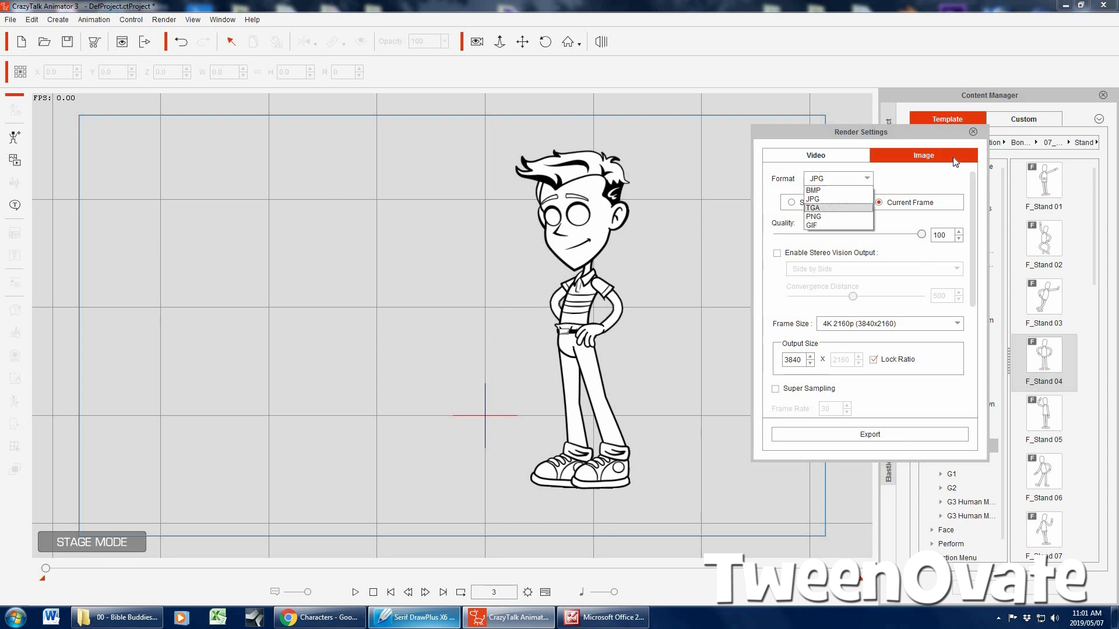
pyautogui.click(880, 173)
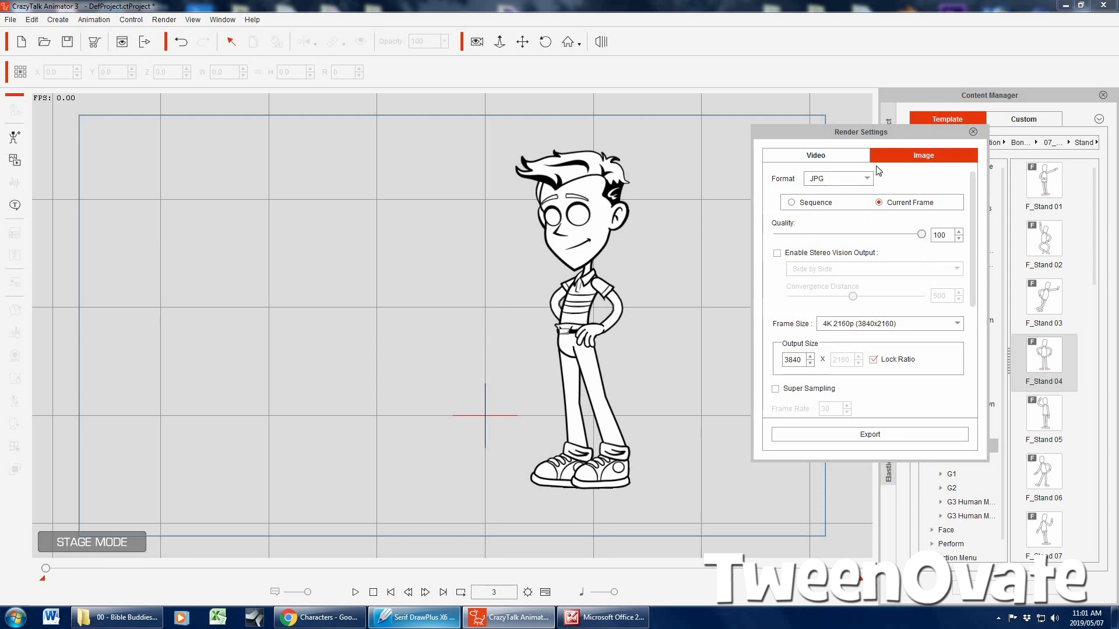
pyautogui.click(824, 182)
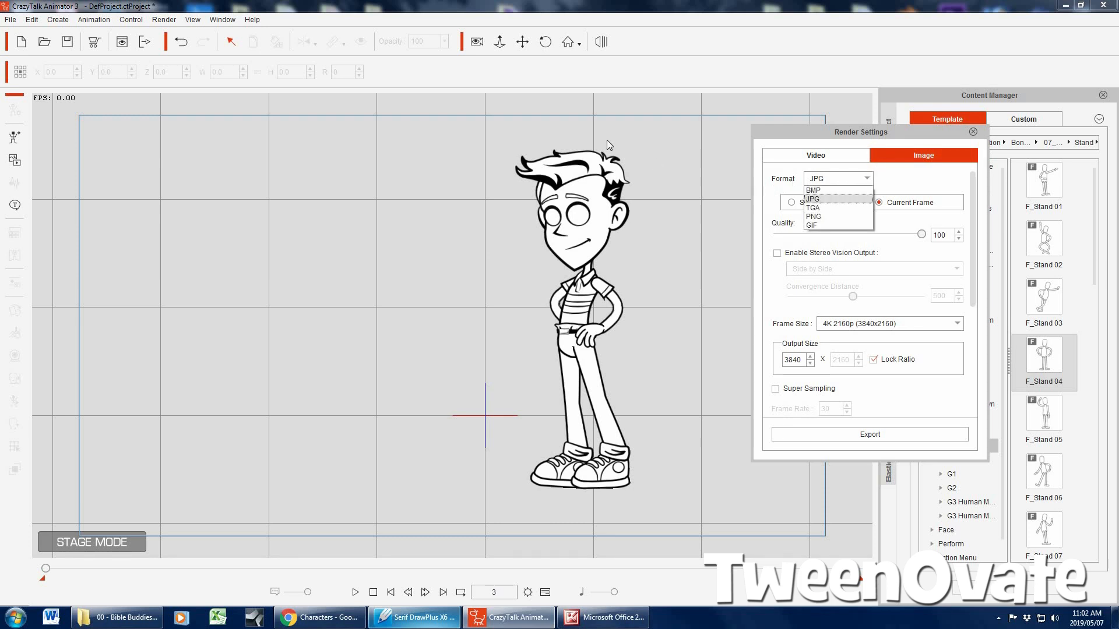
pyautogui.click(833, 217)
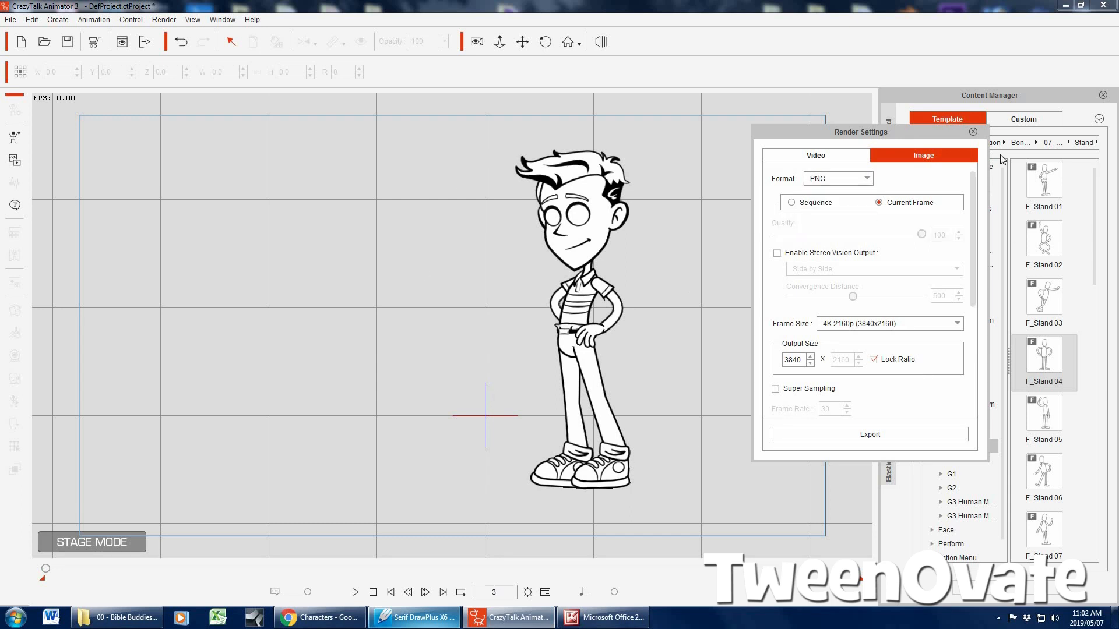
pyautogui.press('Escape')
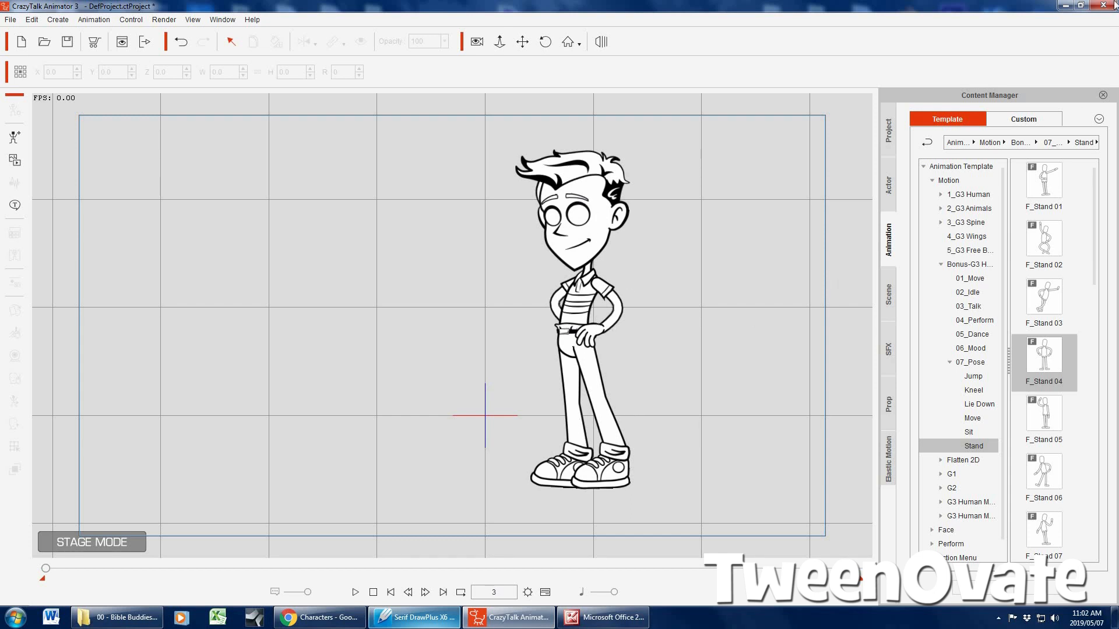
# Switch to Chrome and open the Superheld 101 colouring pages from the TweenOvate site's freebies
pyautogui.click(1065, 5)
pyautogui.click(320, 618)
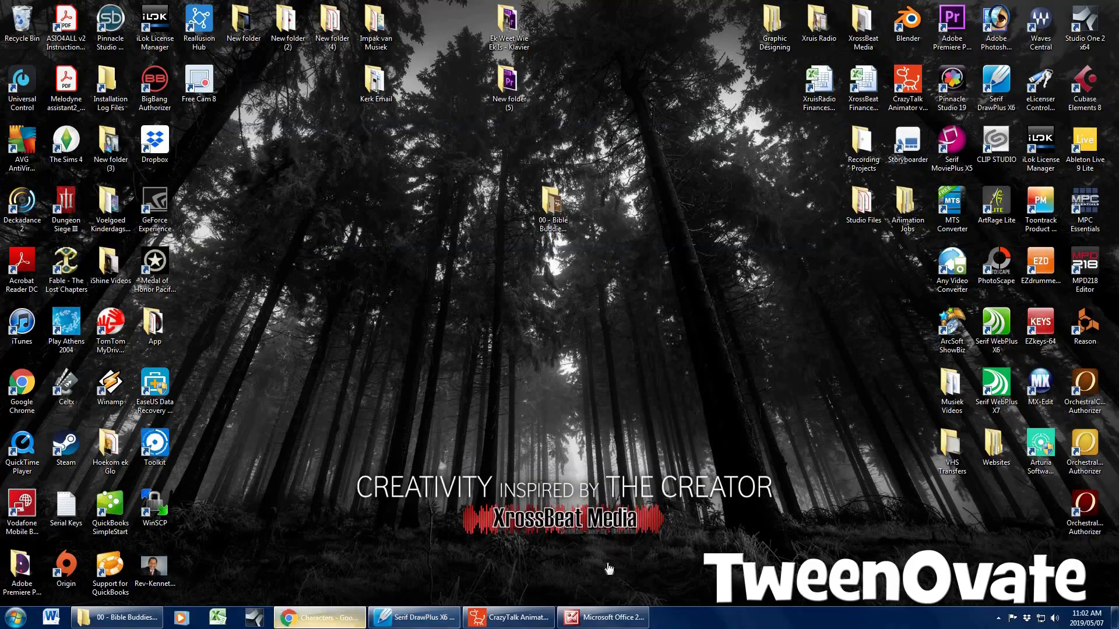
pyautogui.scroll(4, 250, 297)
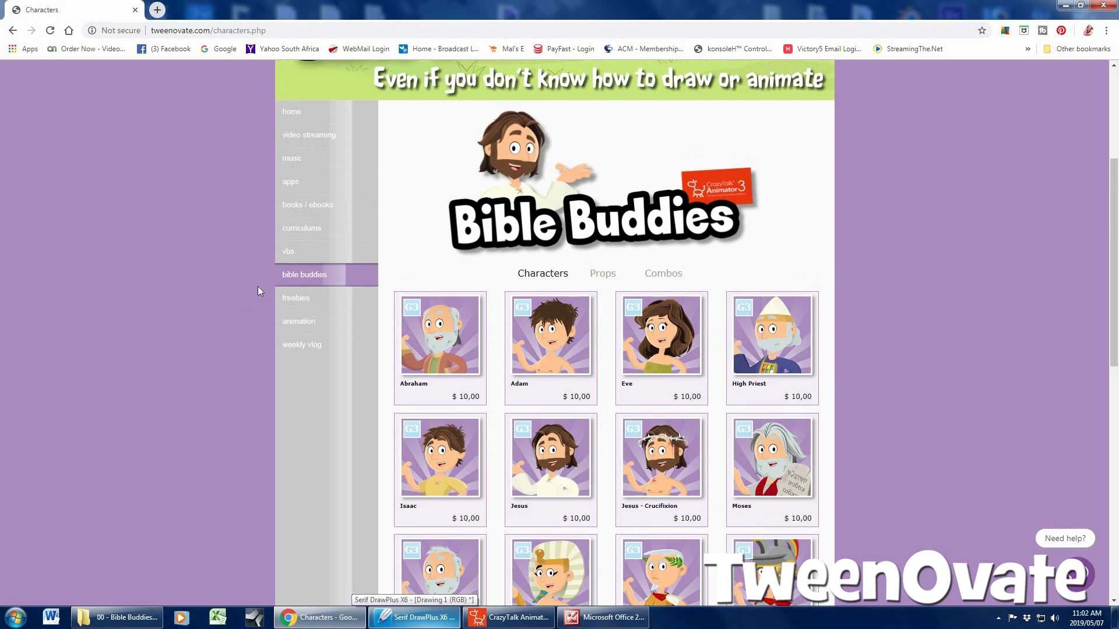
pyautogui.click(315, 304)
pyautogui.scroll(-1, 349, 315)
pyautogui.scroll(-2, 354, 318)
pyautogui.click(468, 306)
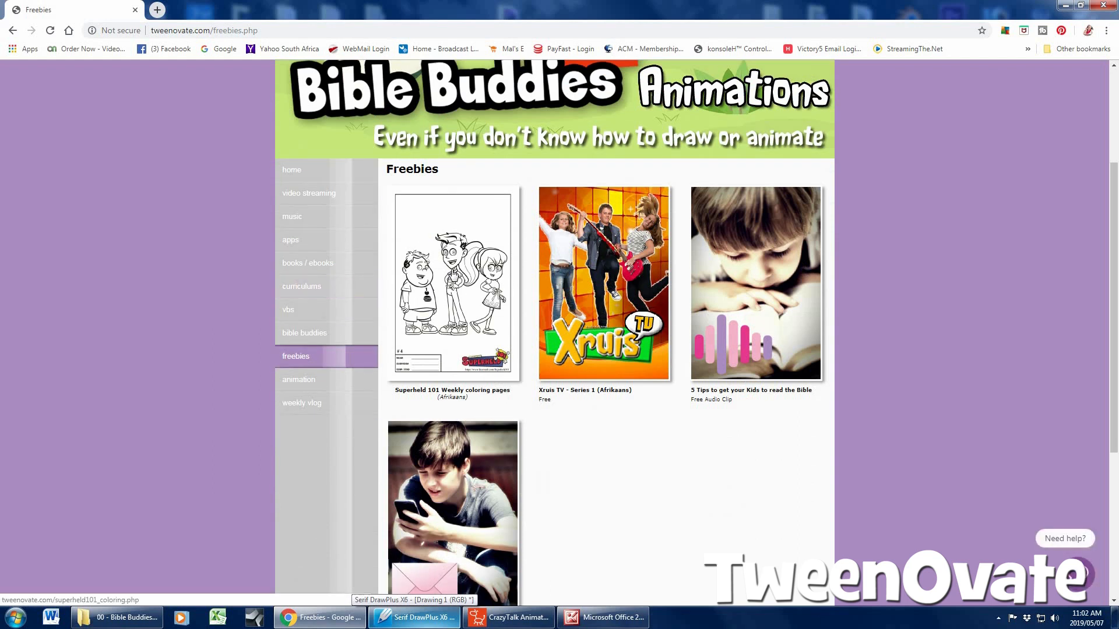
pyautogui.scroll(-4, 280, 304)
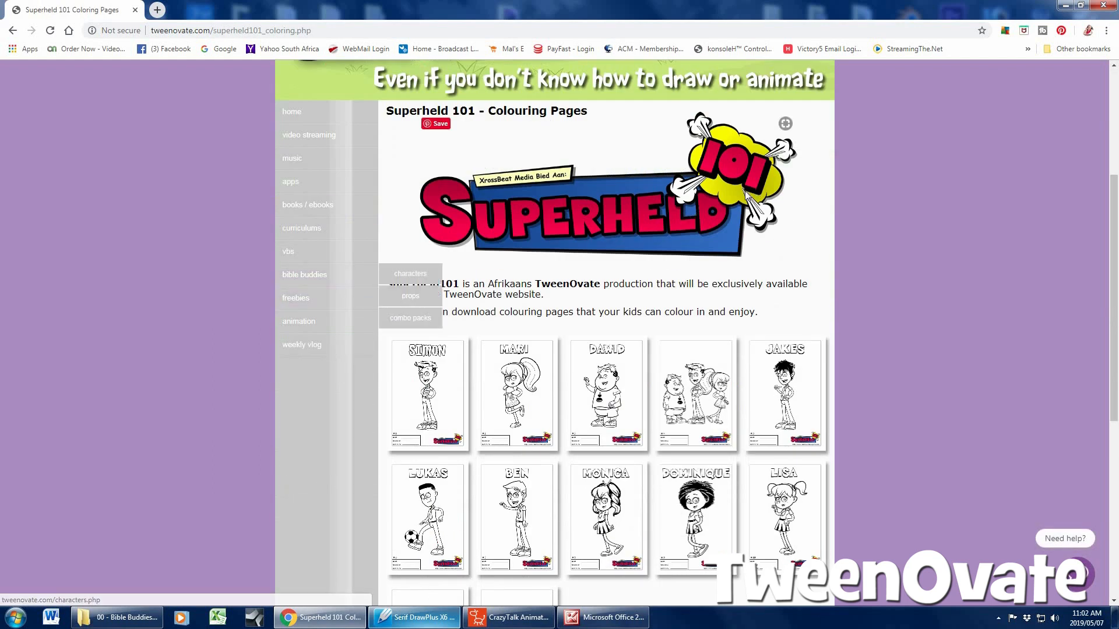
pyautogui.scroll(-3, 738, 195)
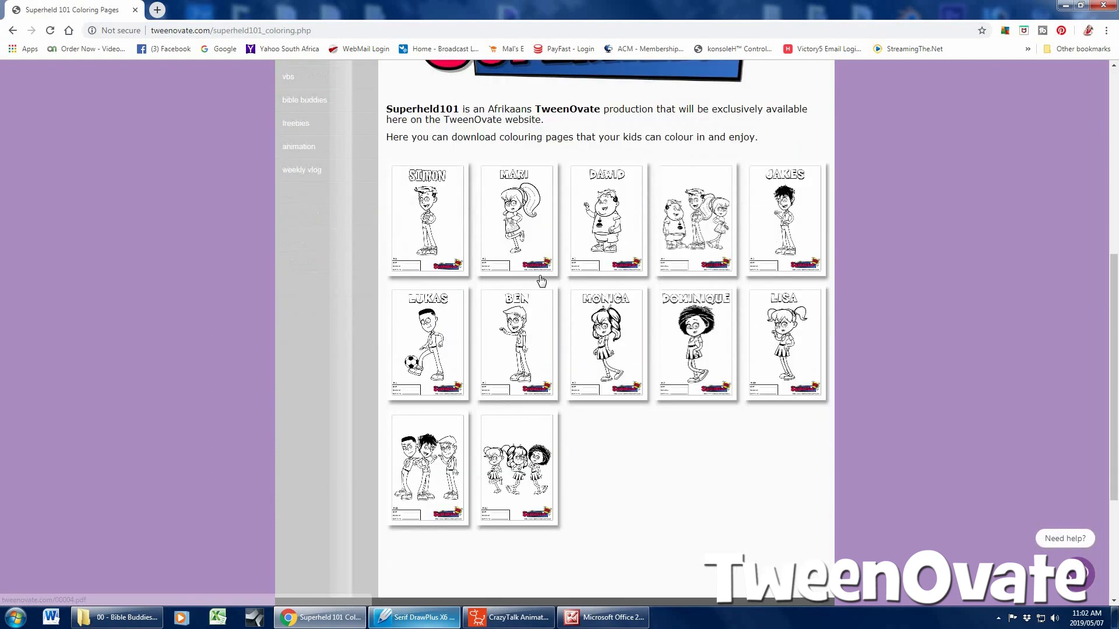
# Open the Simon colouring page PDF and examine the line-art character and the page layout
pyautogui.click(427, 219)
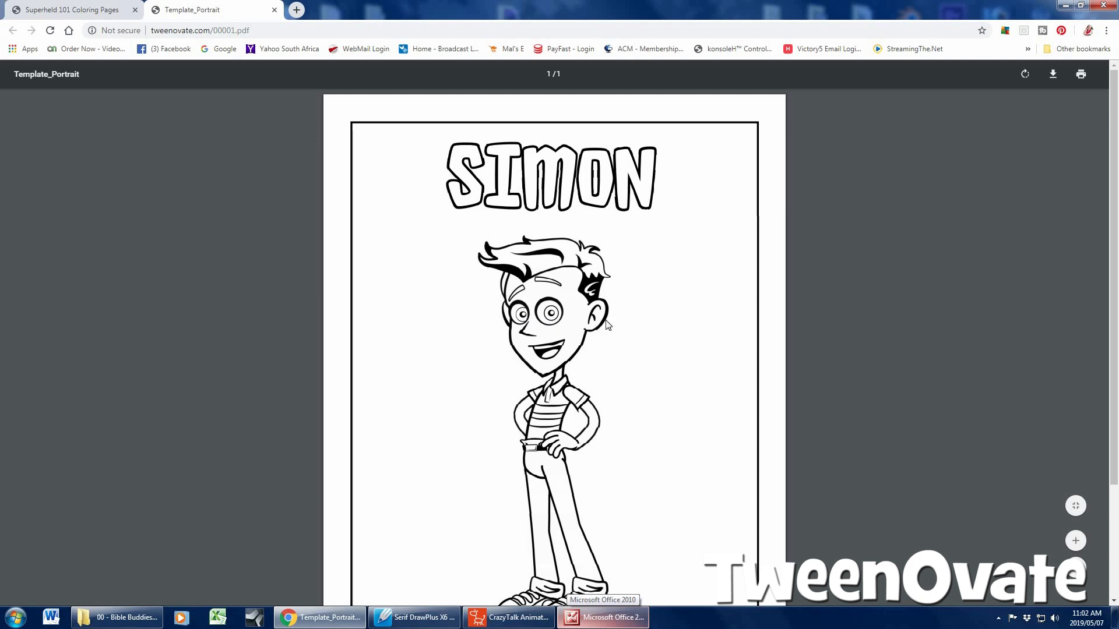
pyautogui.scroll(-3, 605, 324)
pyautogui.scroll(3, 606, 324)
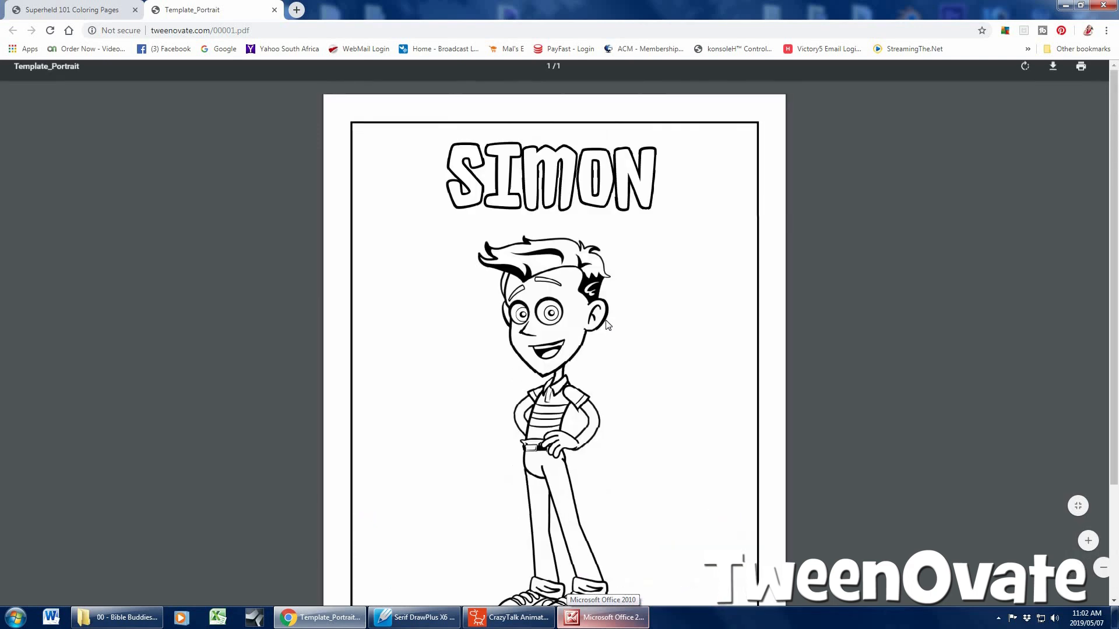
pyautogui.scroll(-2, 606, 324)
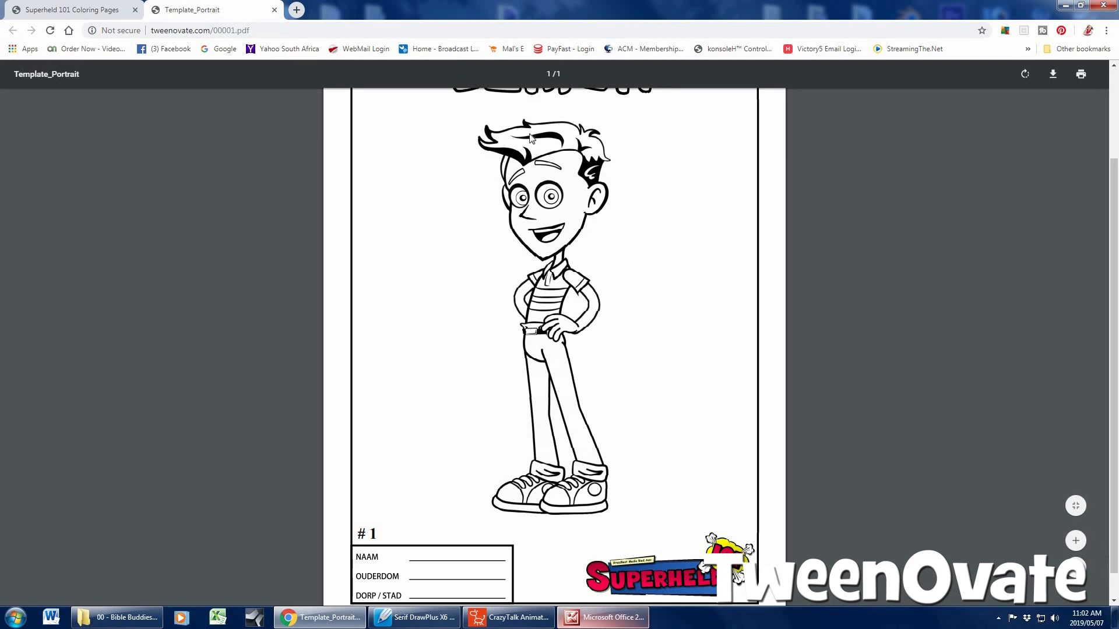
# Switch to Serif DrawPlus and look over the panels of the comic page
pyautogui.click(423, 619)
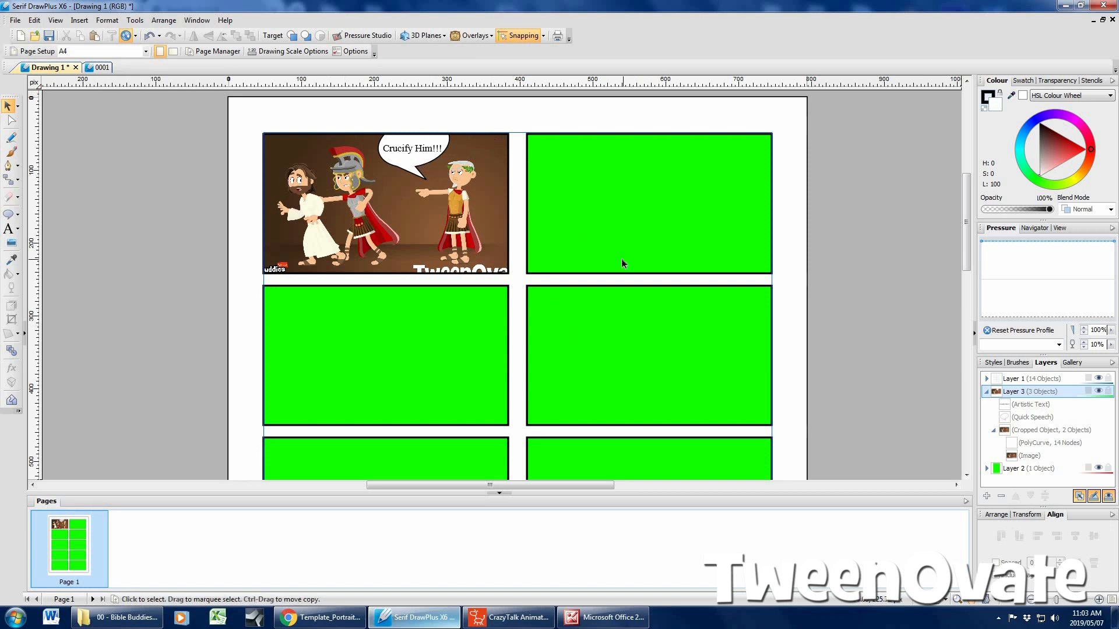
pyautogui.scroll(-3, 621, 258)
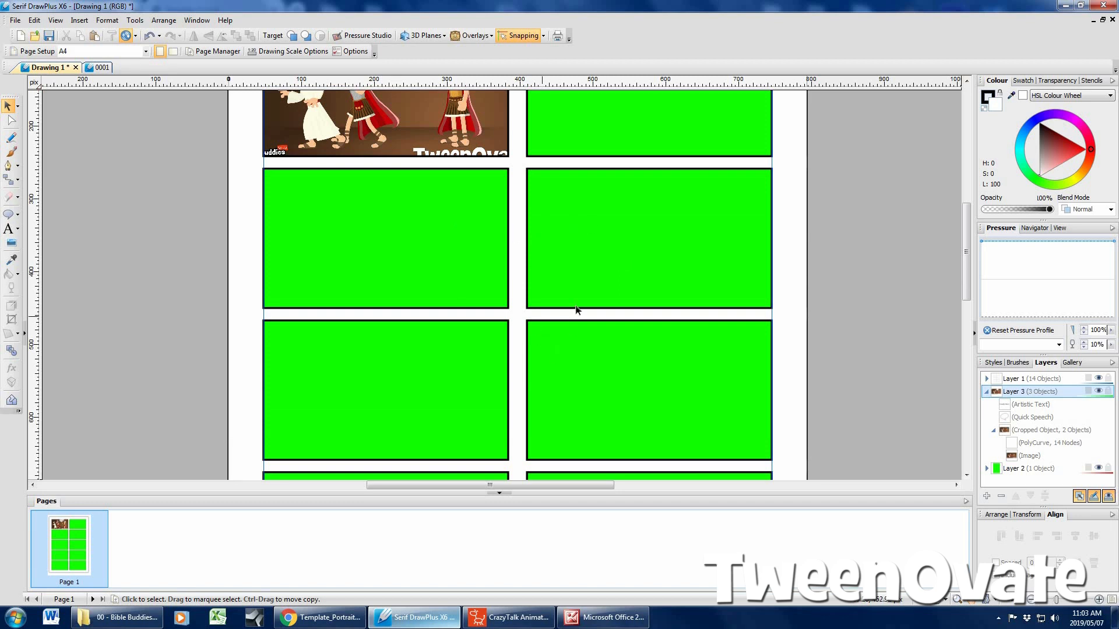
pyautogui.scroll(2, 533, 297)
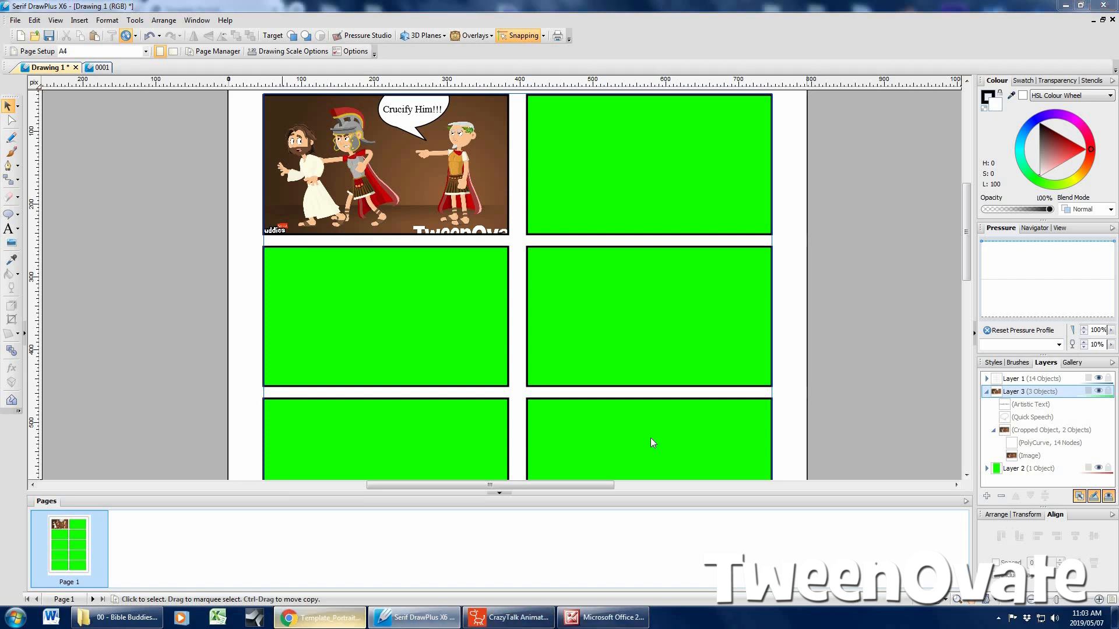
# Return to the Simon colouring page in Chrome and view it from the title to the form fields and logo
pyautogui.click(321, 618)
pyautogui.scroll(3, 366, 267)
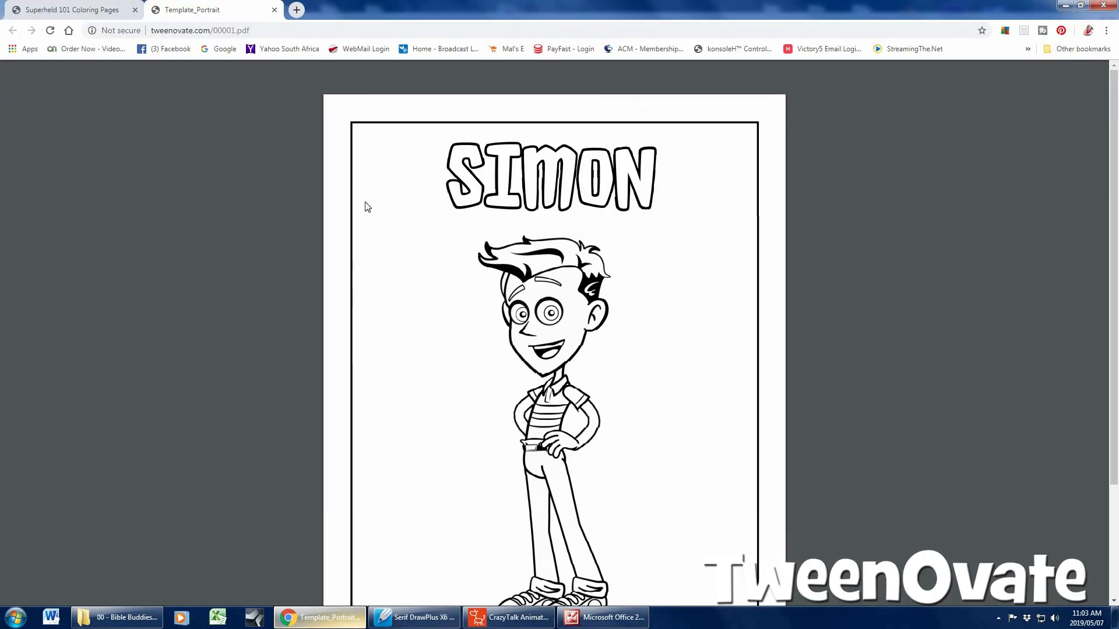
pyautogui.scroll(-3, 283, 301)
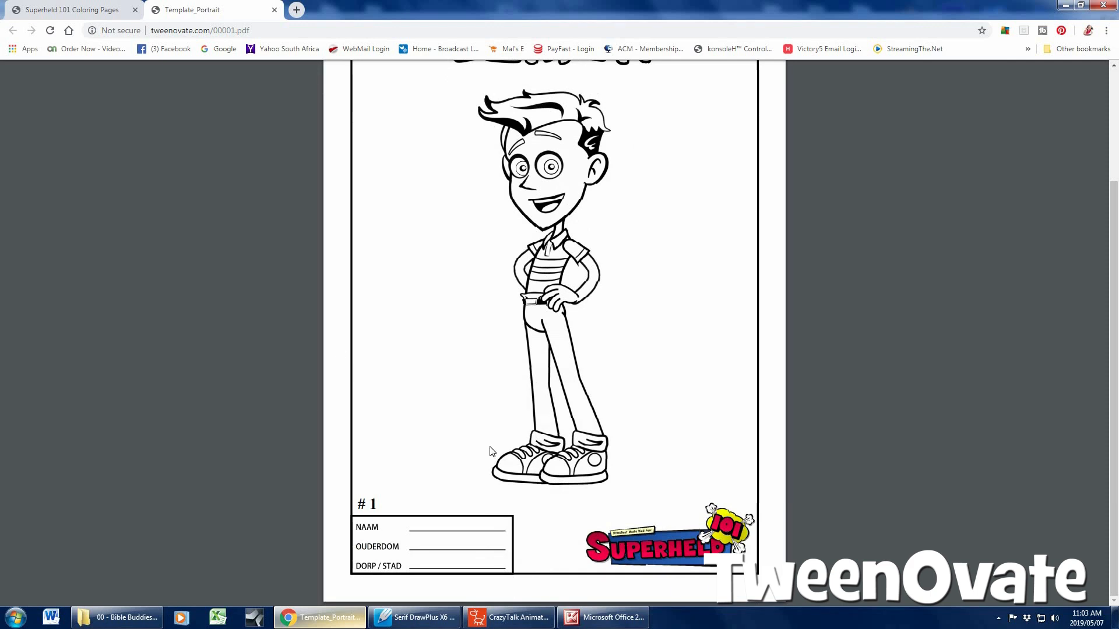
# Check the file commands of the comic drawing in Serif DrawPlus and return to the Simon PDF in Chrome
pyautogui.hotkey('alt', 'Tab')
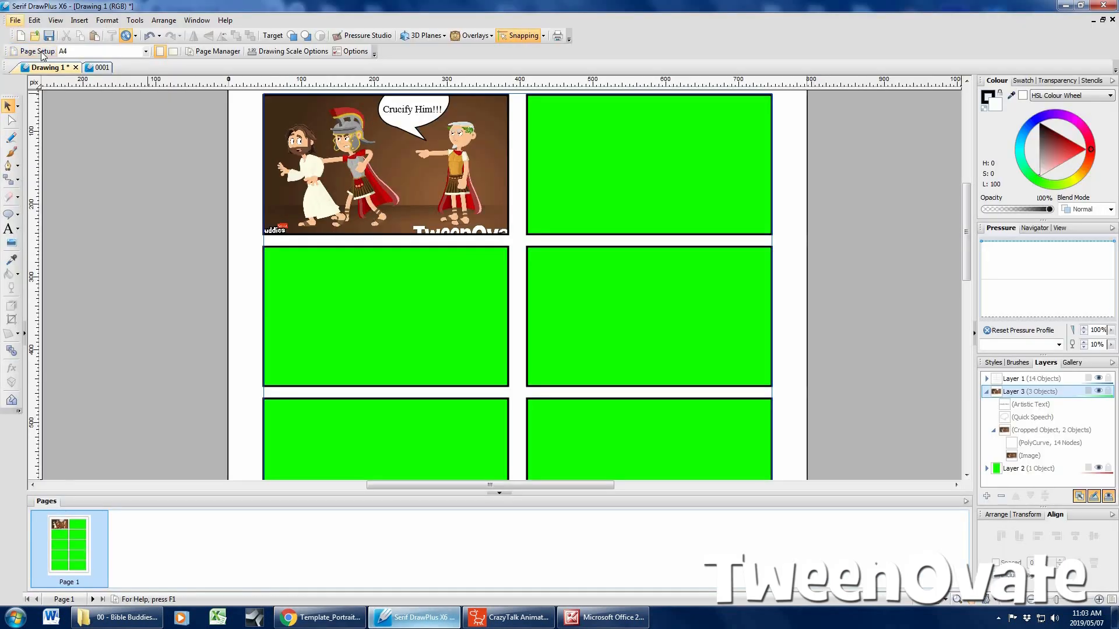
pyautogui.click(16, 20)
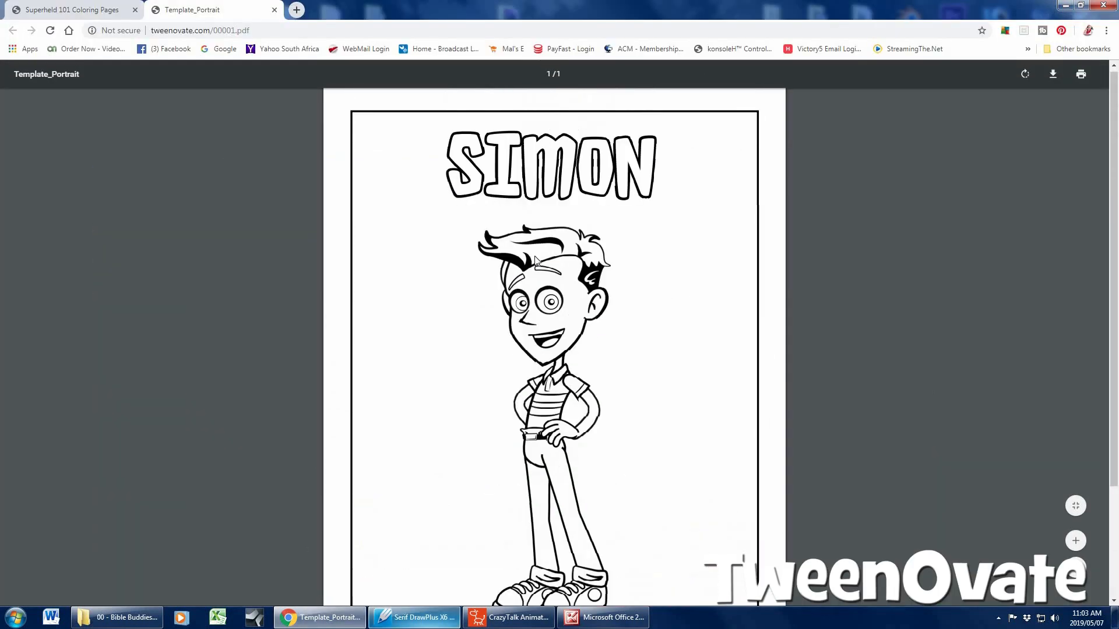
pyautogui.scroll(-3, 539, 314)
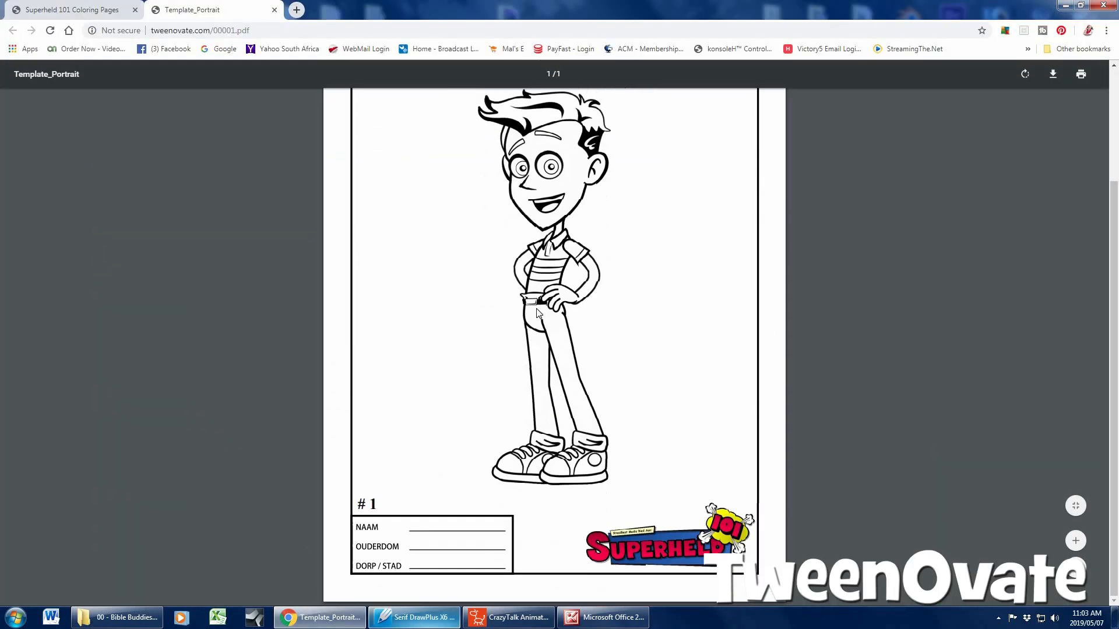
# Go back to the Superheld 101 colouring pages overview, look it over and minimize the browser
pyautogui.click(78, 7)
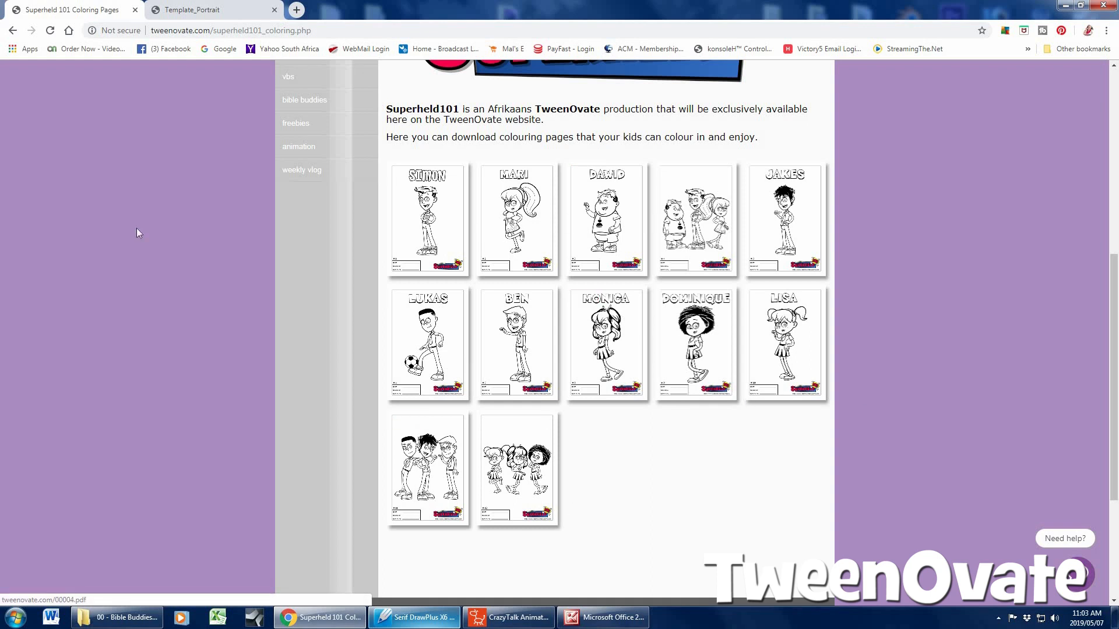
pyautogui.scroll(4, 136, 233)
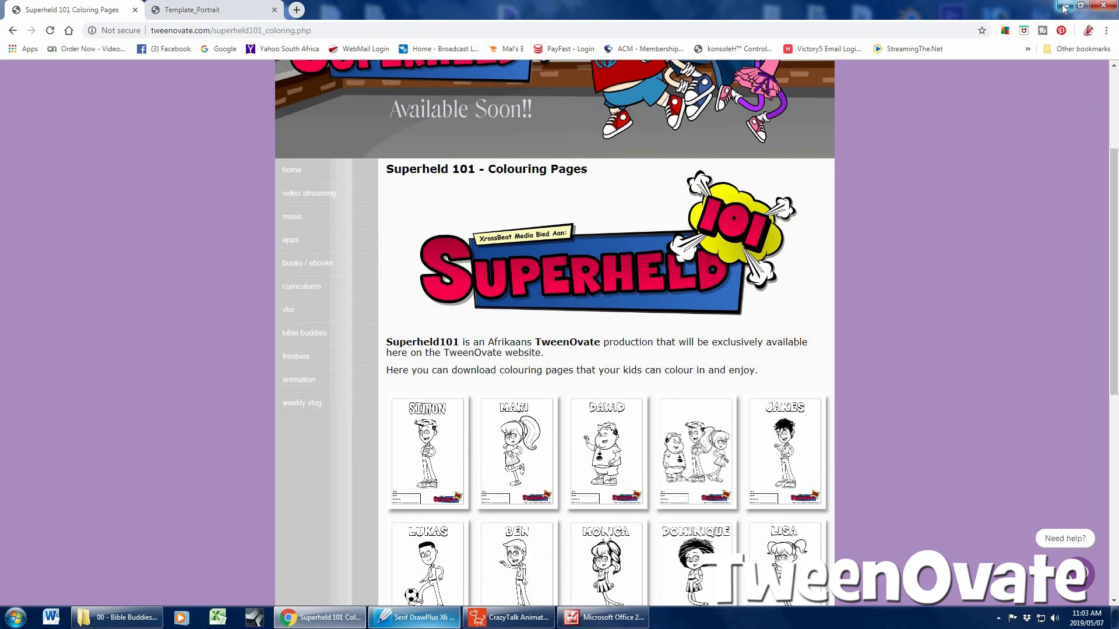
pyautogui.click(1063, 7)
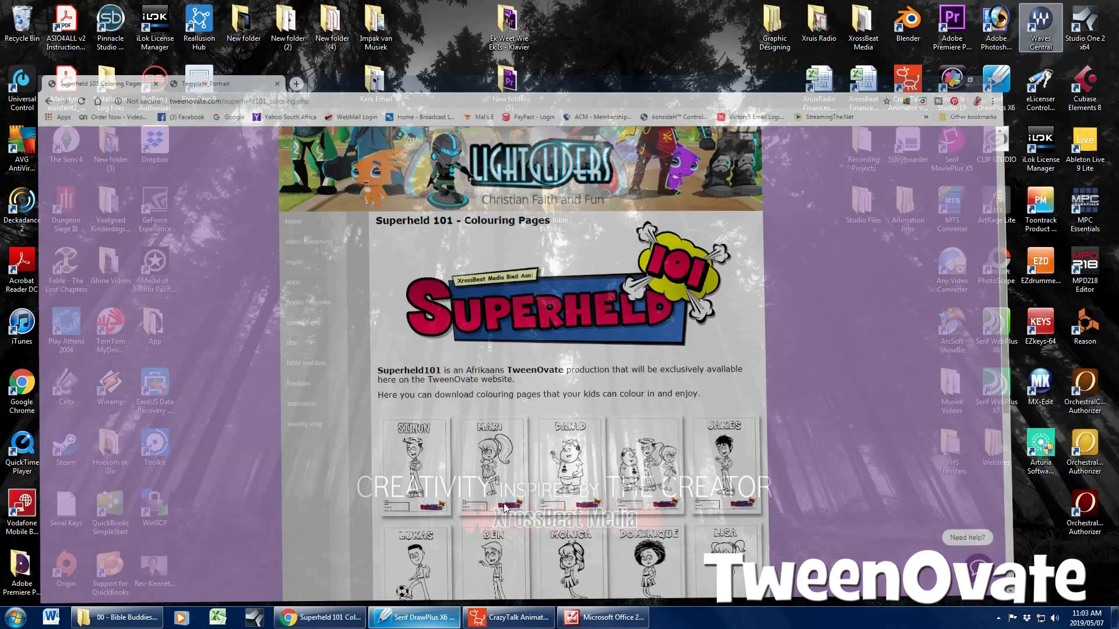